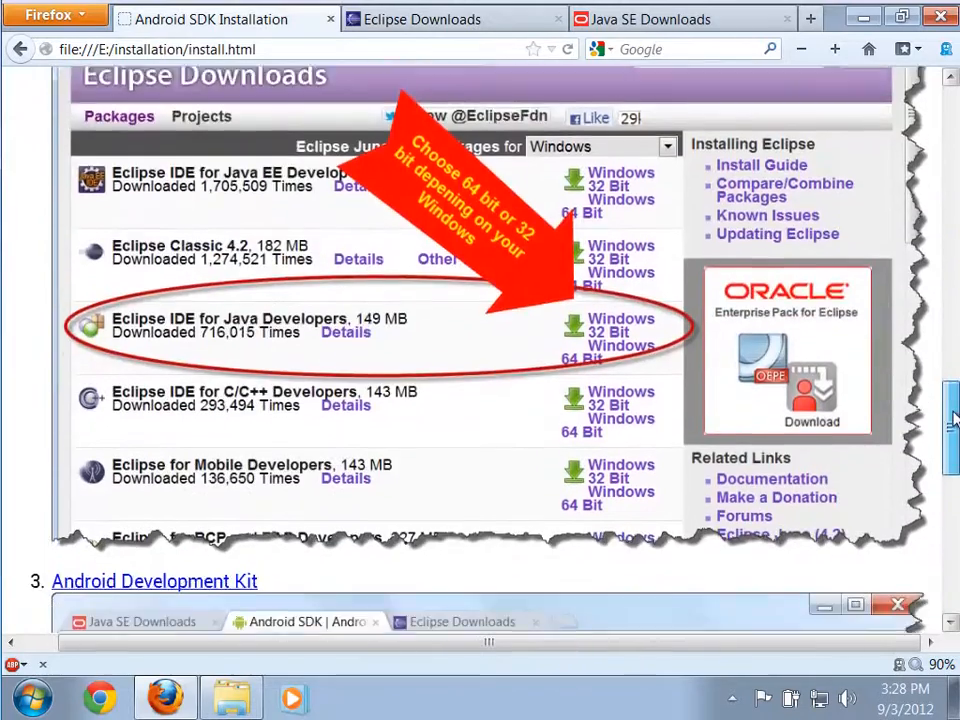
Open the Android Development Kit page from the installation guide, and open the JDK download page for Java SE 7u7.
click(155, 229)
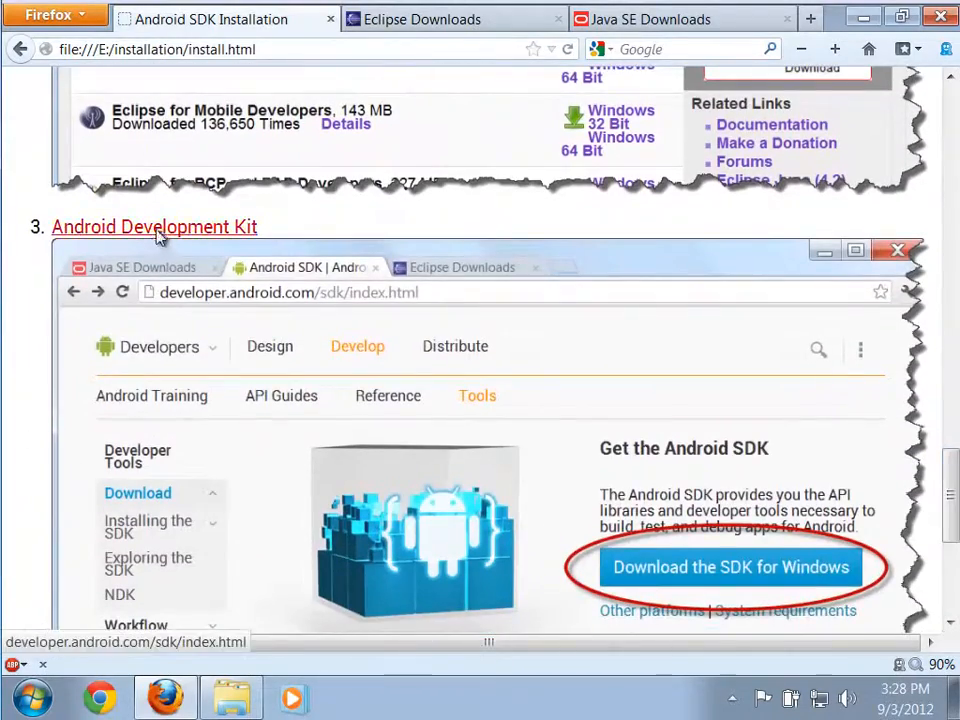
click(665, 28)
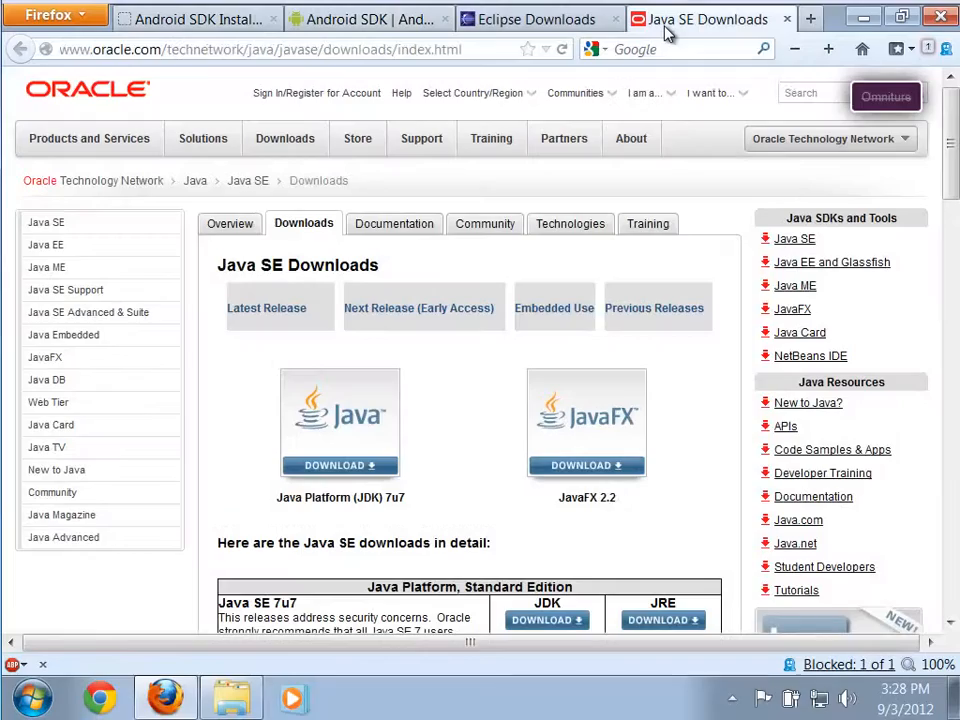
scroll(505, 457, down, 5)
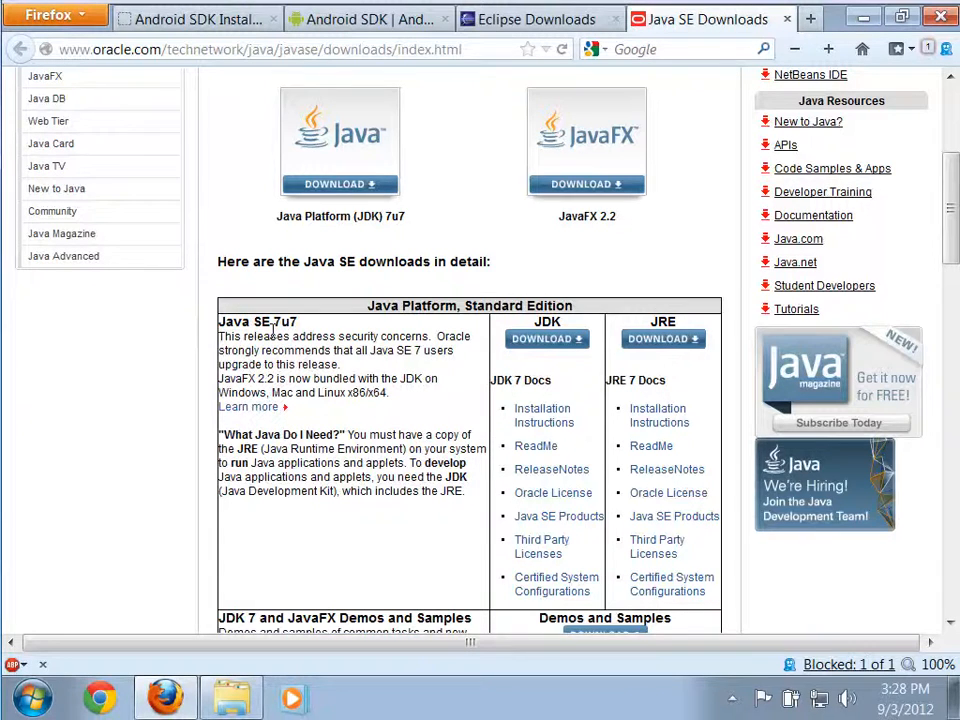
click(530, 342)
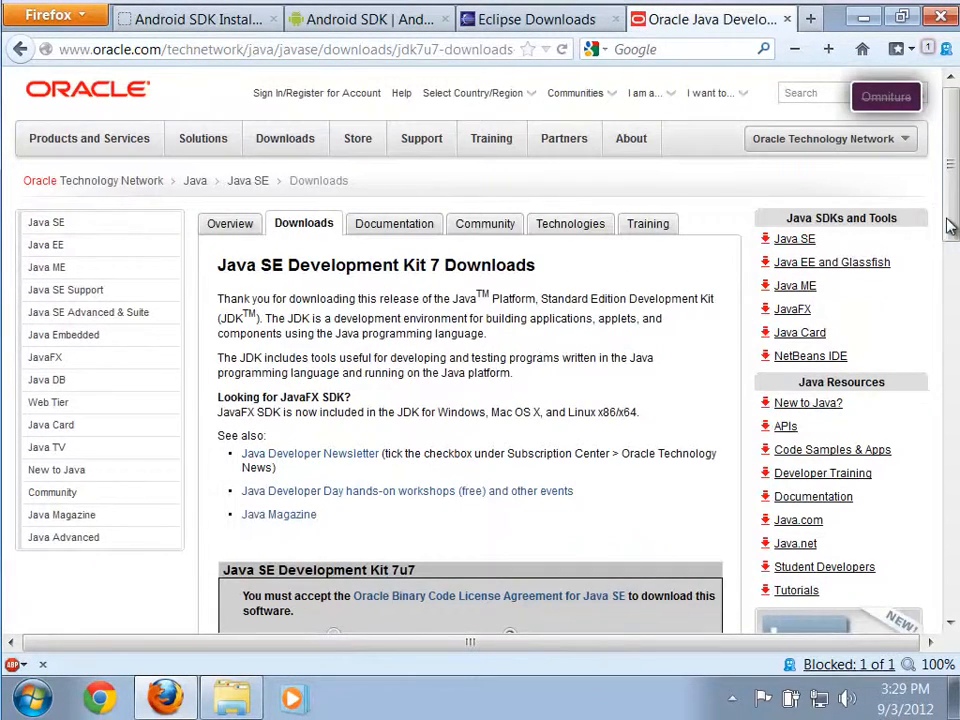
Accept the license agreement for Java SE Development Kit 7u7 and check the android folder for the JDK installer.
drag(950, 242, 950, 376)
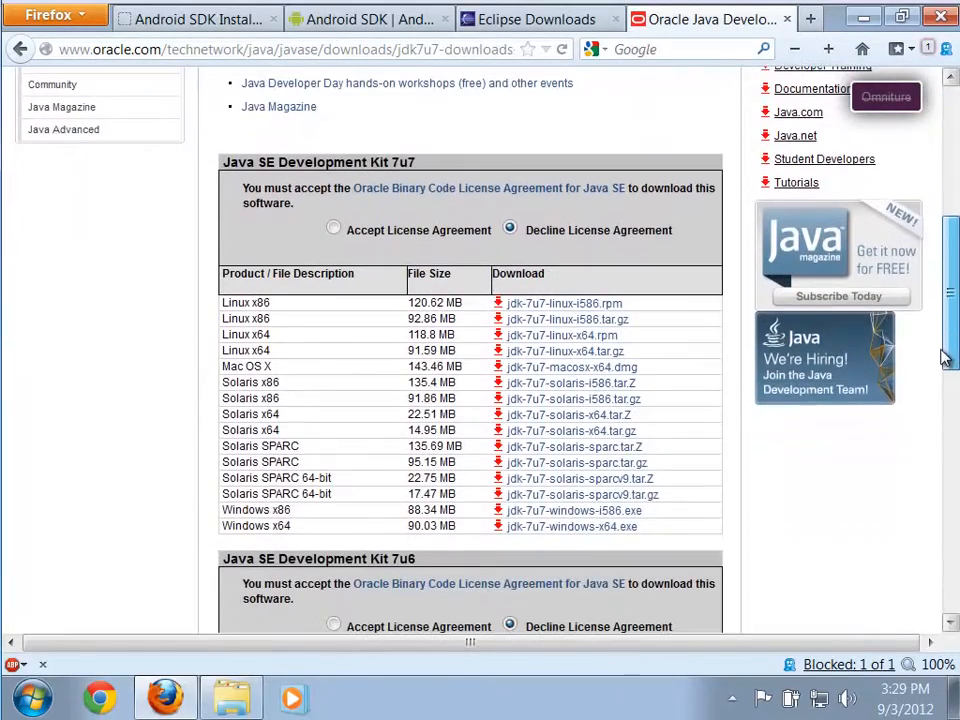
click(333, 230)
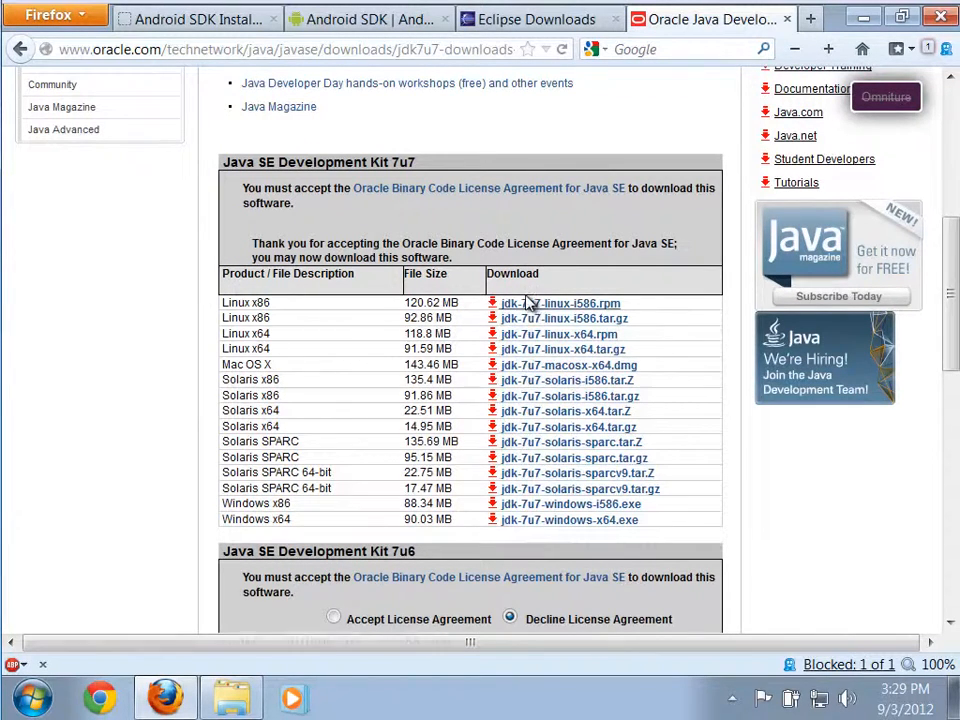
scroll(895, 410, down, 2)
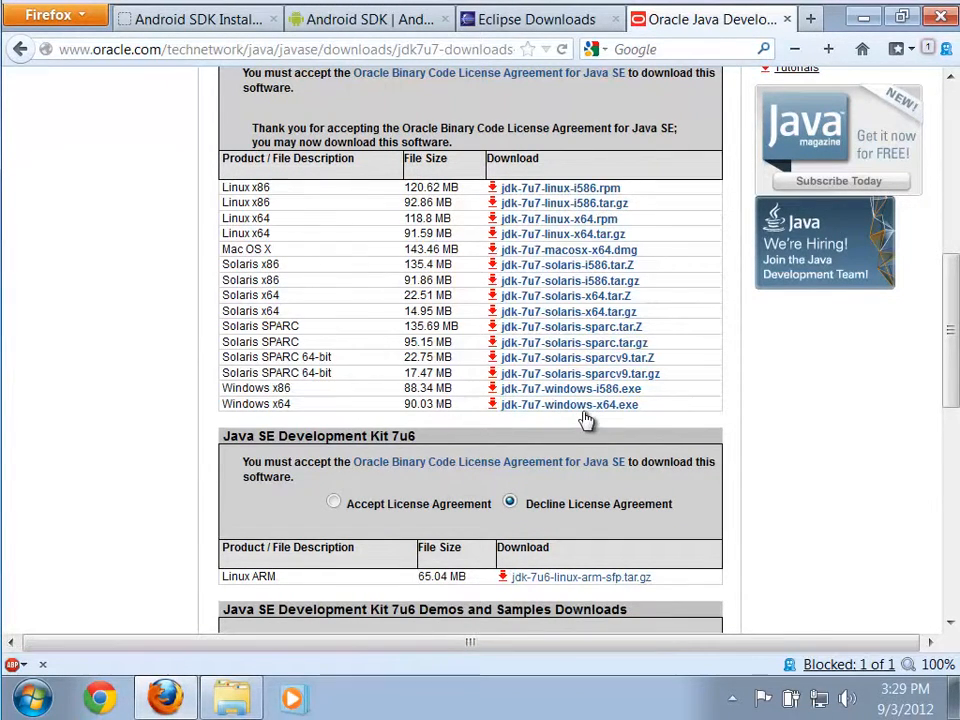
click(234, 698)
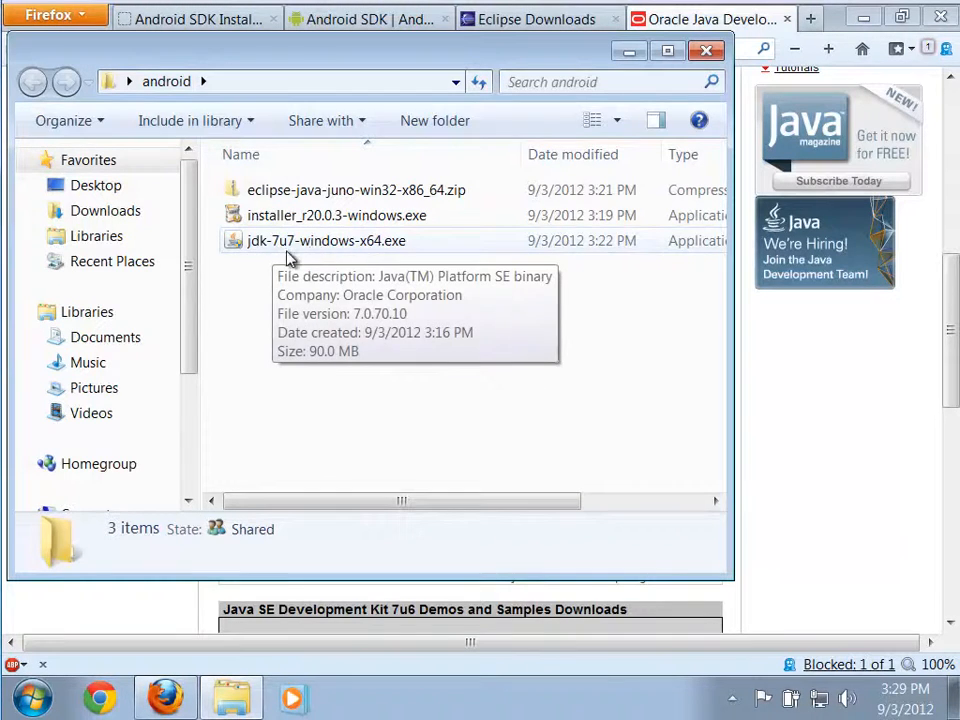
click(867, 483)
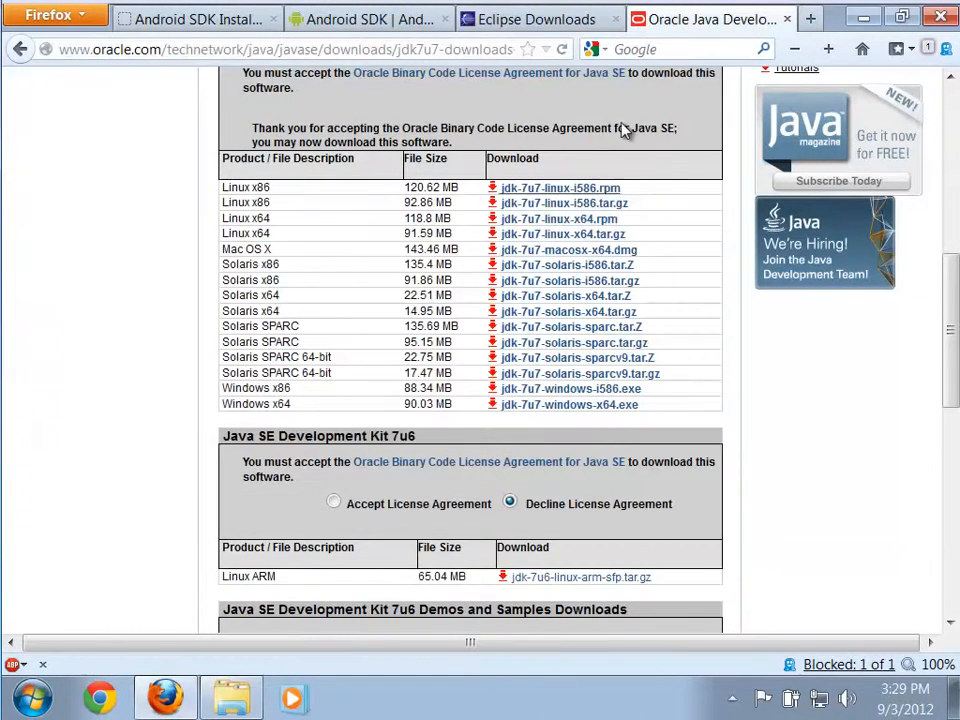
Open the Windows 64 Bit download page of Eclipse IDE for Java Developers and locate its zip file in the android folder.
click(516, 30)
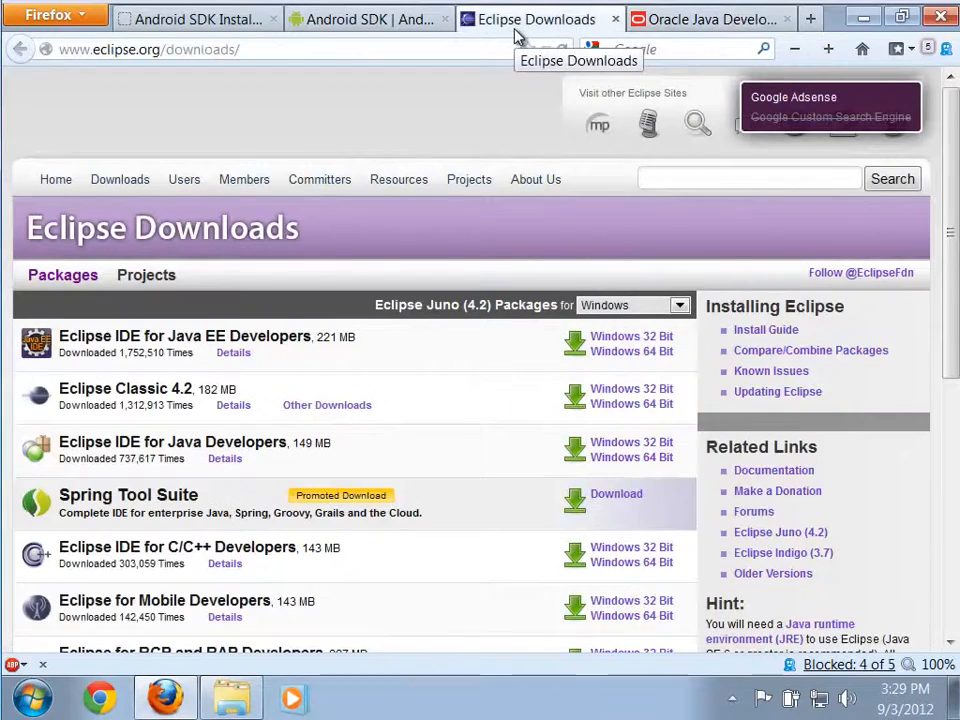
drag(950, 243, 956, 308)
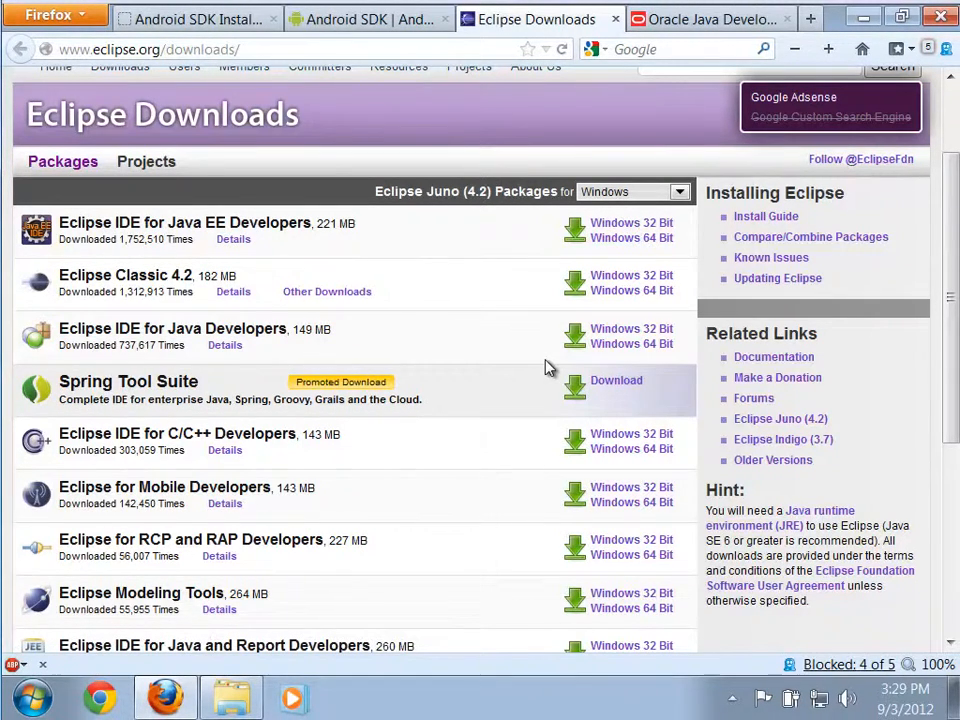
click(604, 348)
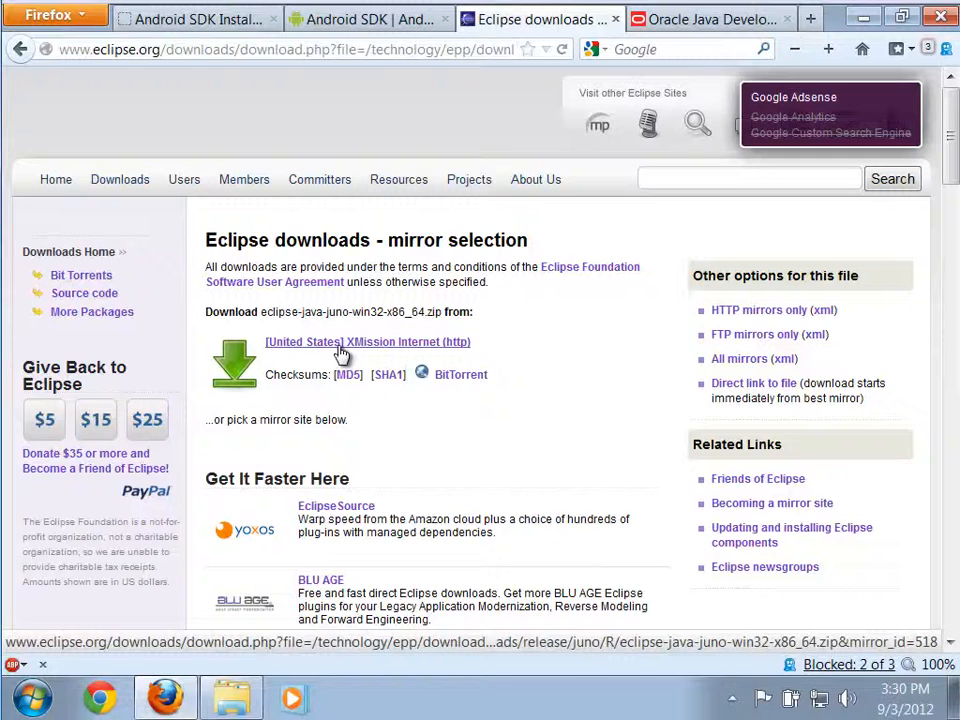
click(232, 697)
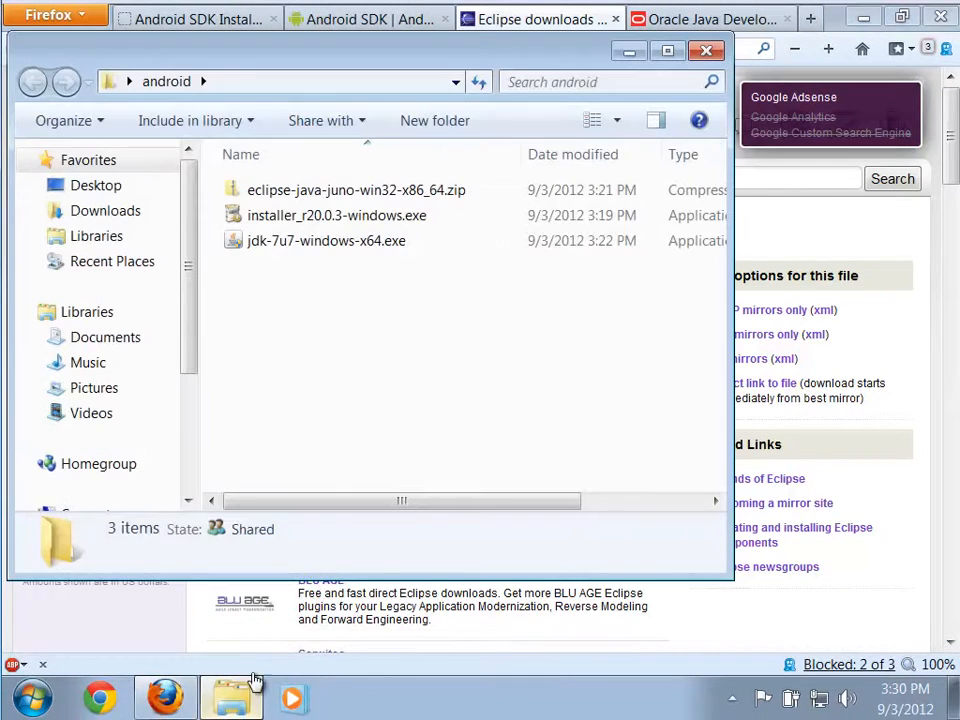
click(380, 194)
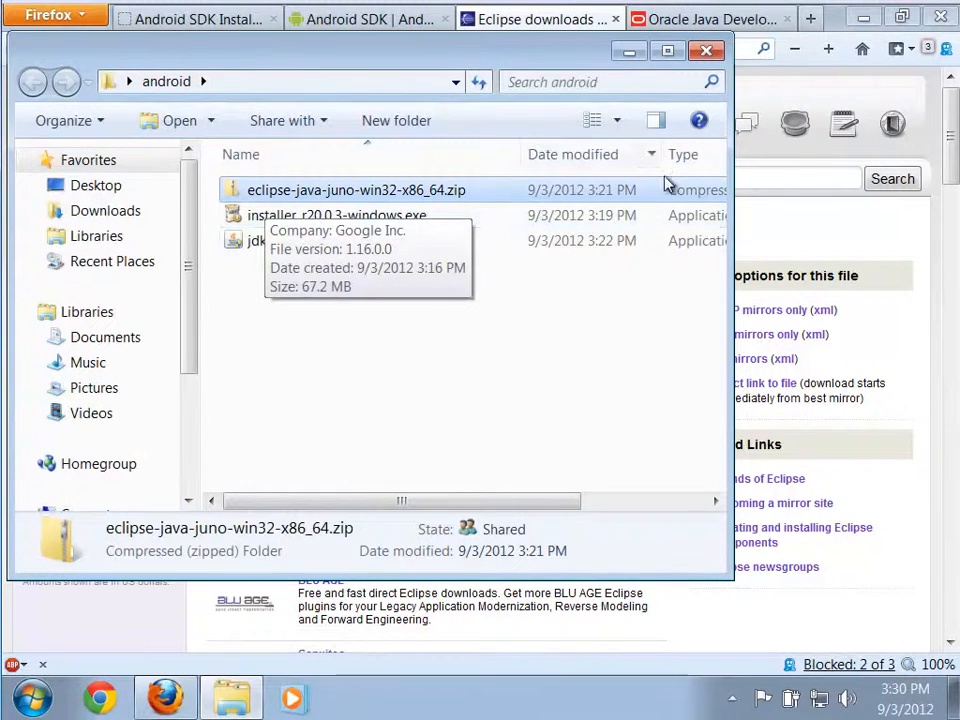
Request the Android SDK download for Windows, decline saving the installer, and view the existing files in the android folder.
click(338, 22)
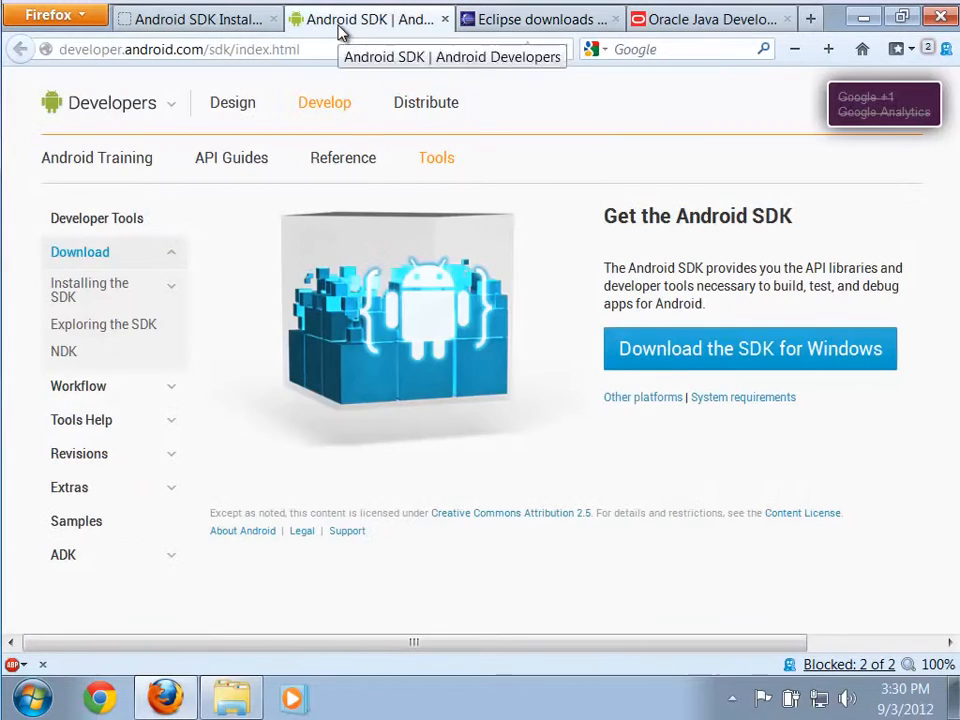
click(785, 366)
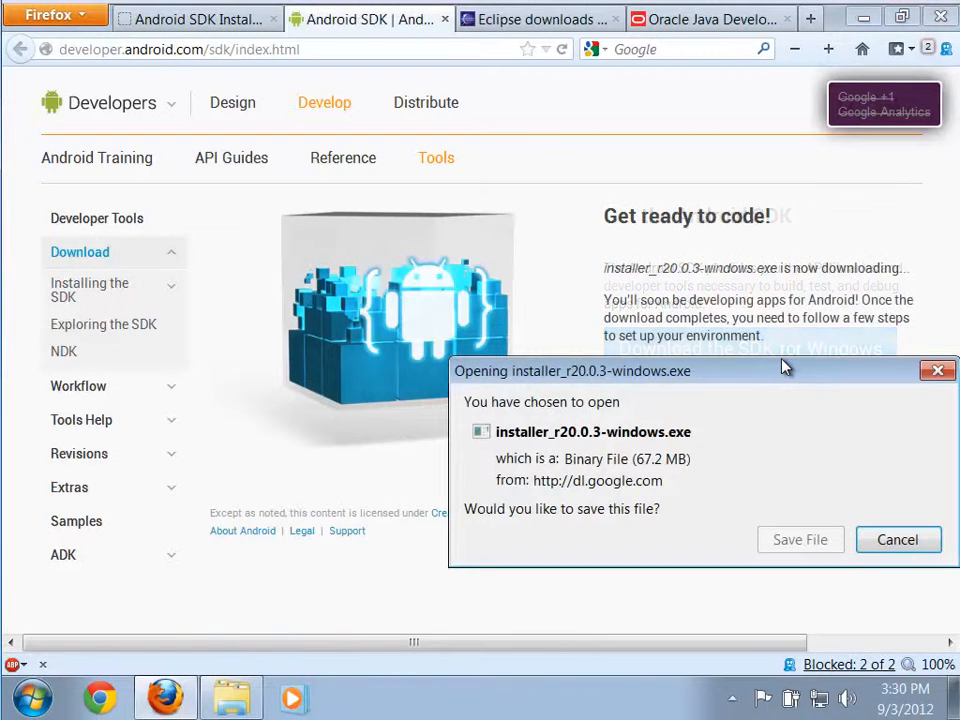
click(895, 542)
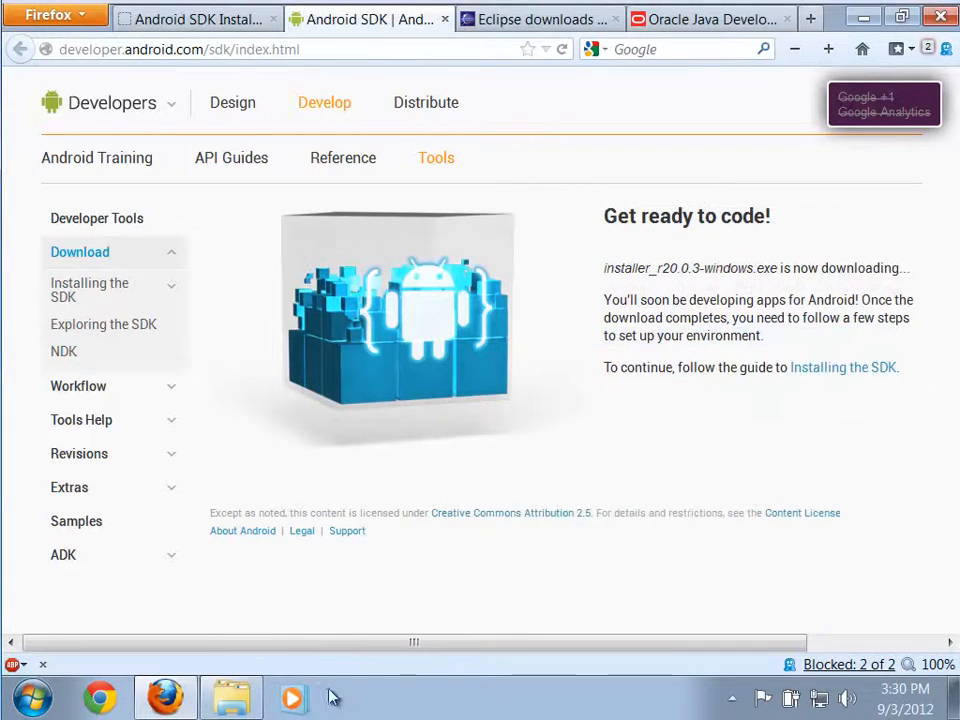
click(212, 702)
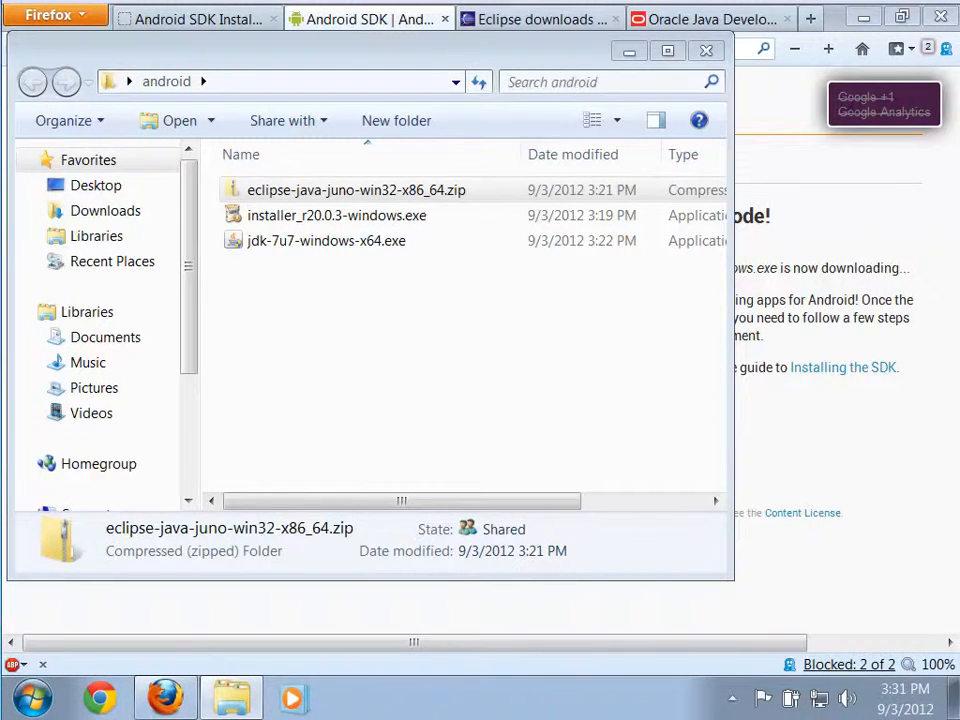
click(881, 531)
Return to the Java SE Downloads page and open the JDK 7 Installation Instructions.
click(738, 22)
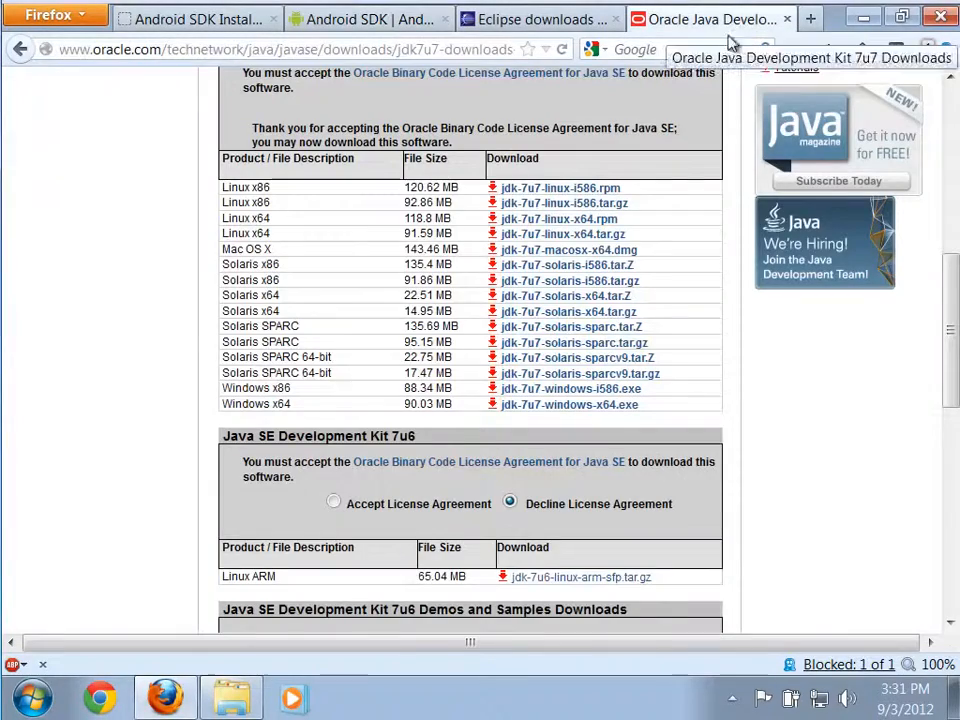
scroll(176, 480, up, 5)
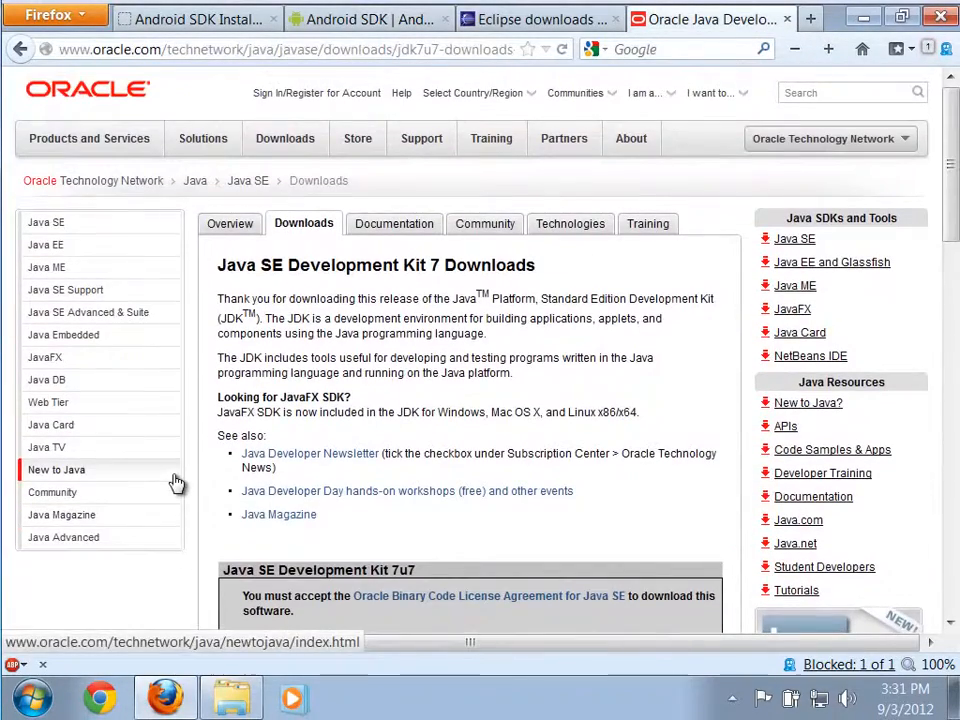
scroll(953, 297, down, 3)
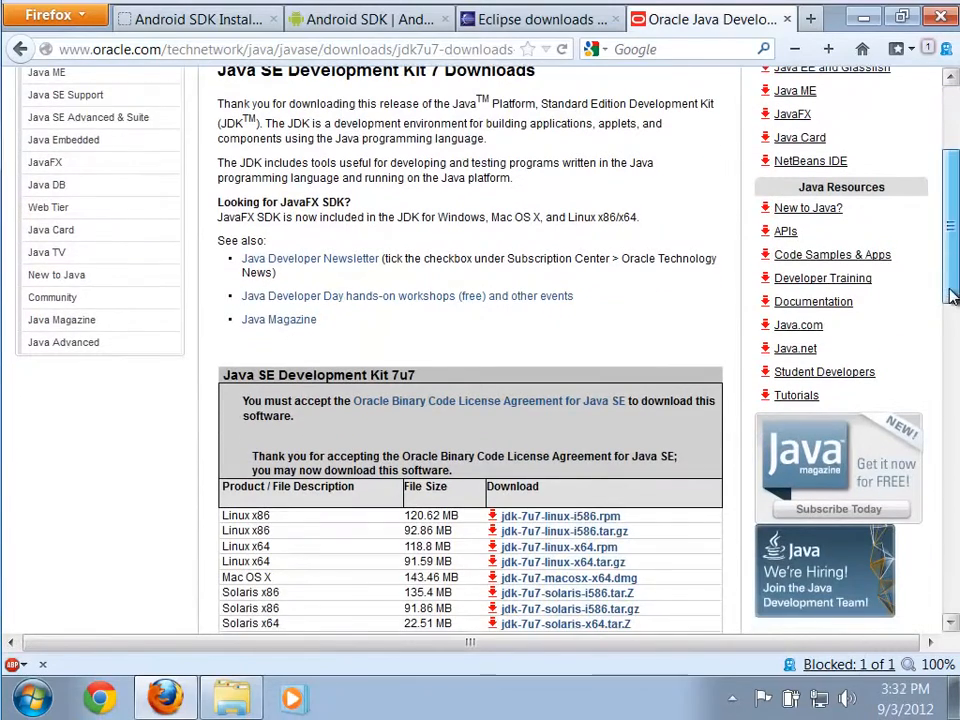
click(20, 49)
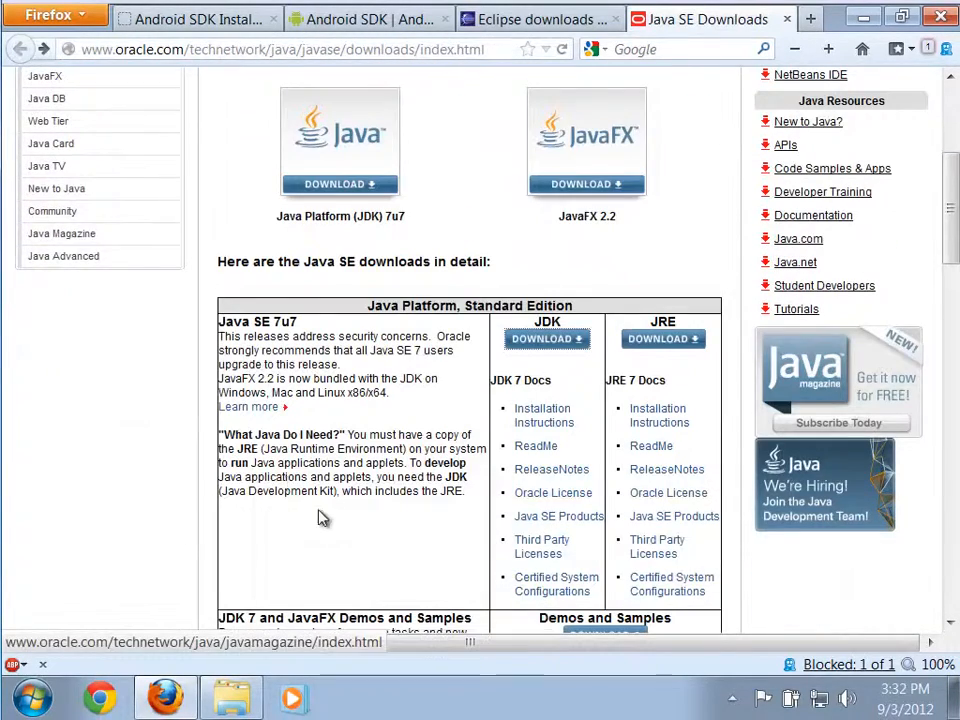
click(540, 430)
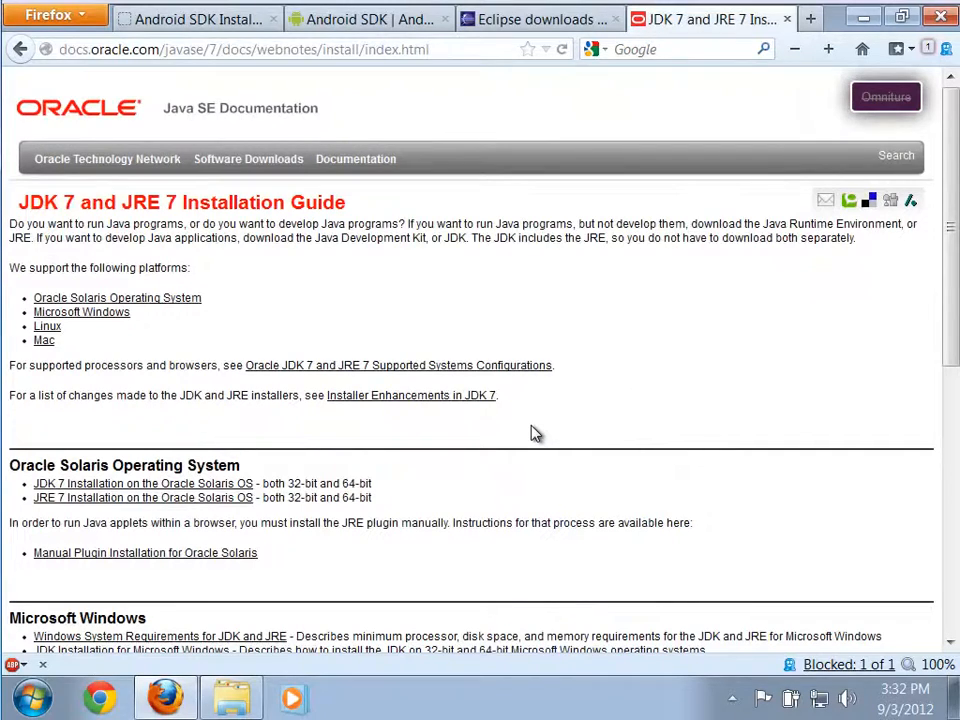
Open the JDK Installation for Microsoft Windows guide at its section on updating the PATH environment variable.
scroll(535, 432, down, 3)
key(ctrl+plus)
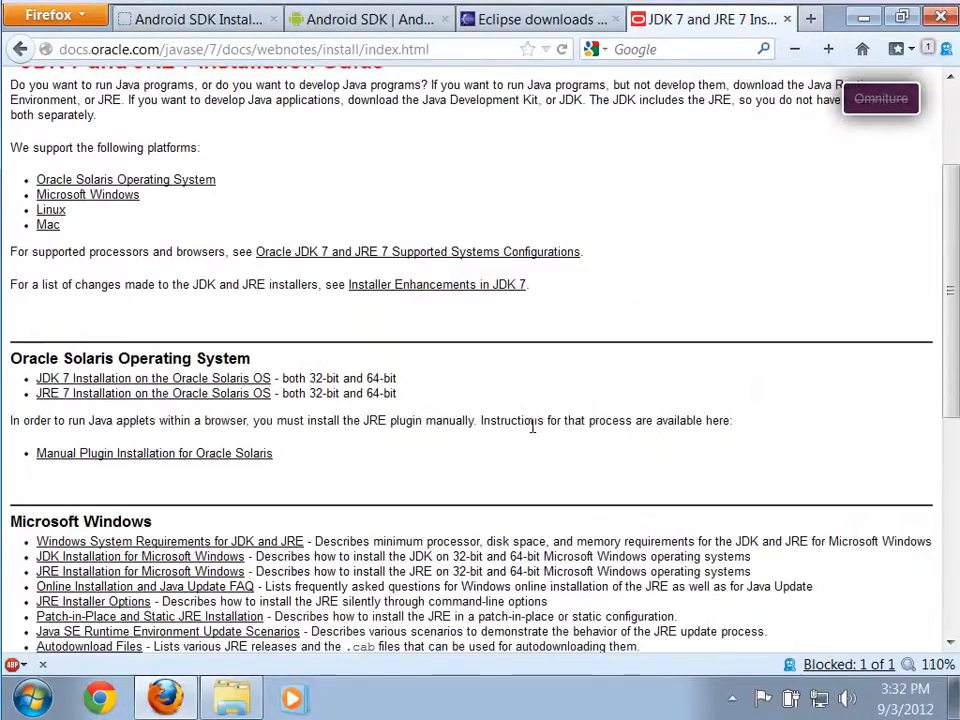
key(ctrl+plus)
key(ctrl+plus)
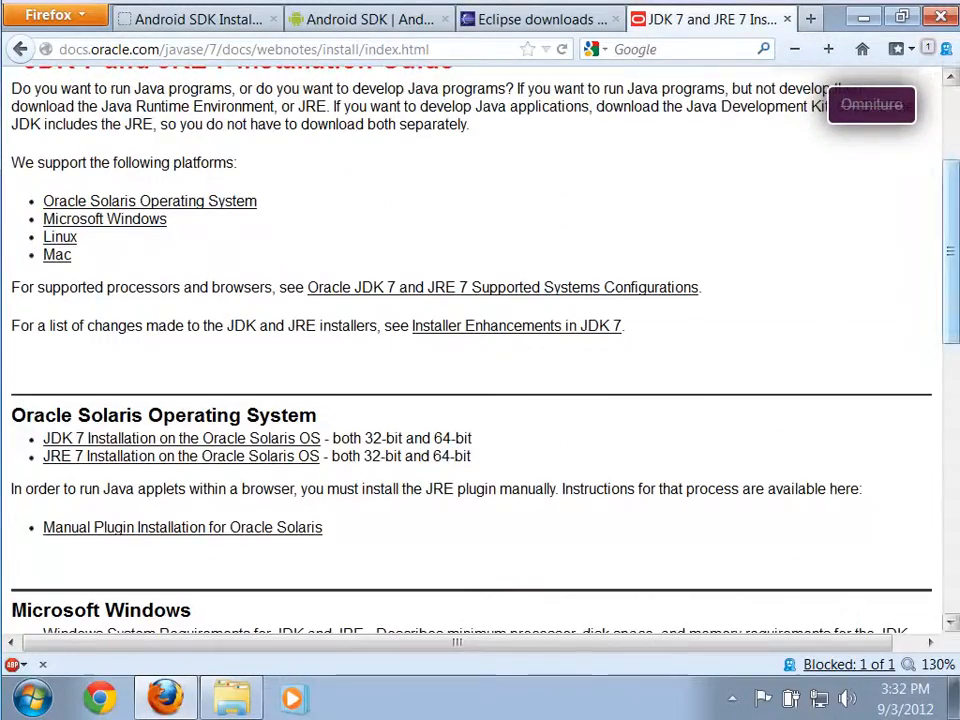
drag(946, 321, 940, 427)
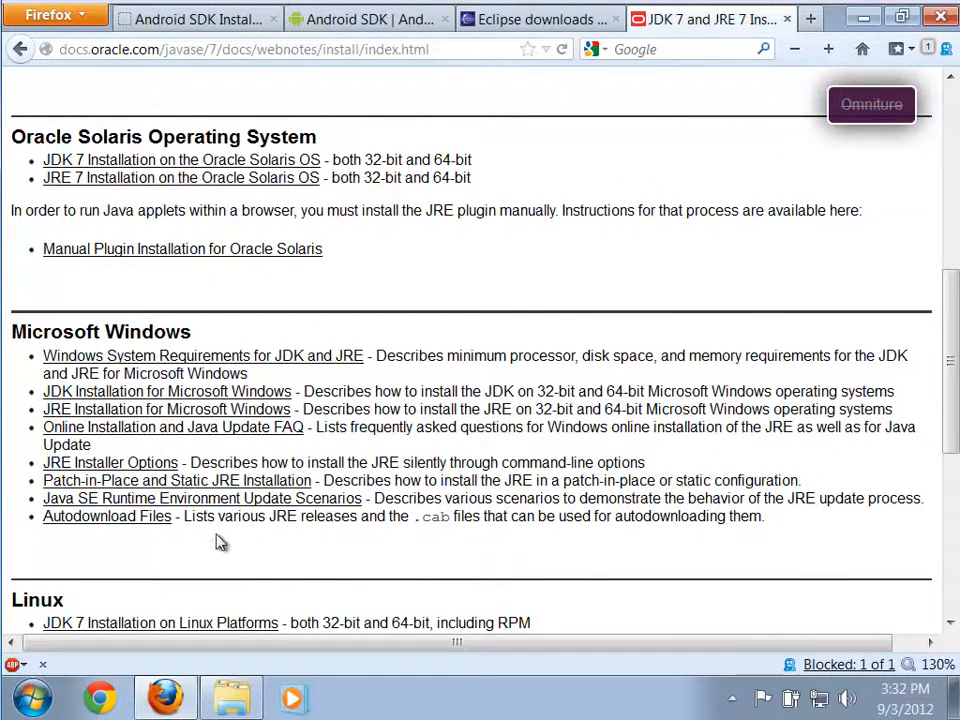
click(105, 400)
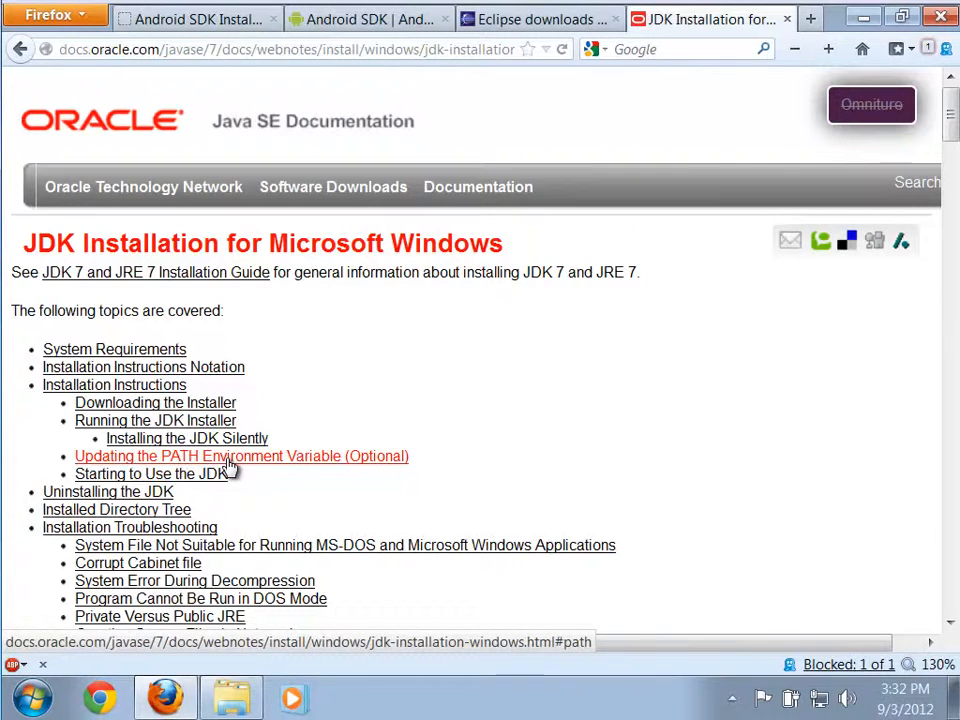
click(349, 467)
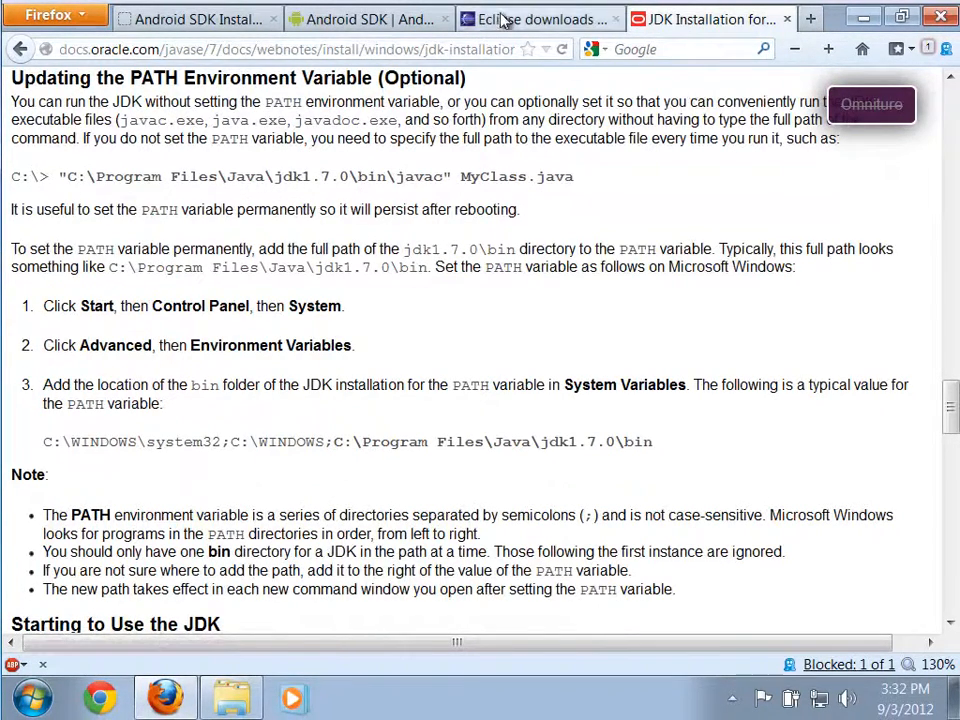
Launch jdk-7u7-windows-x64.exe from the android folder and authorize it with the administrator password.
click(866, 20)
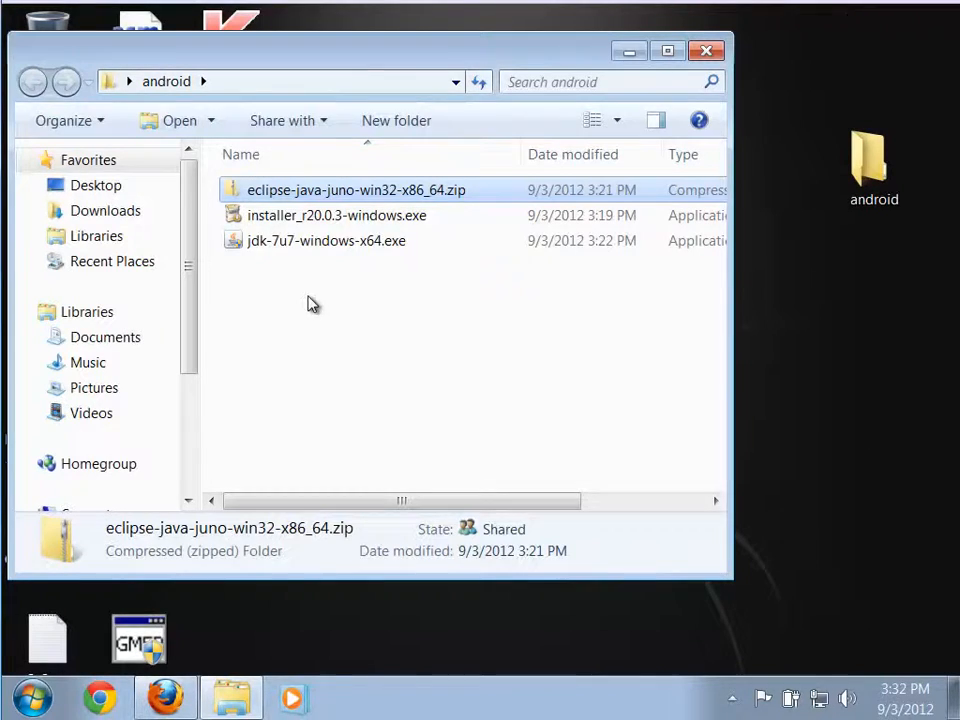
double_click(252, 245)
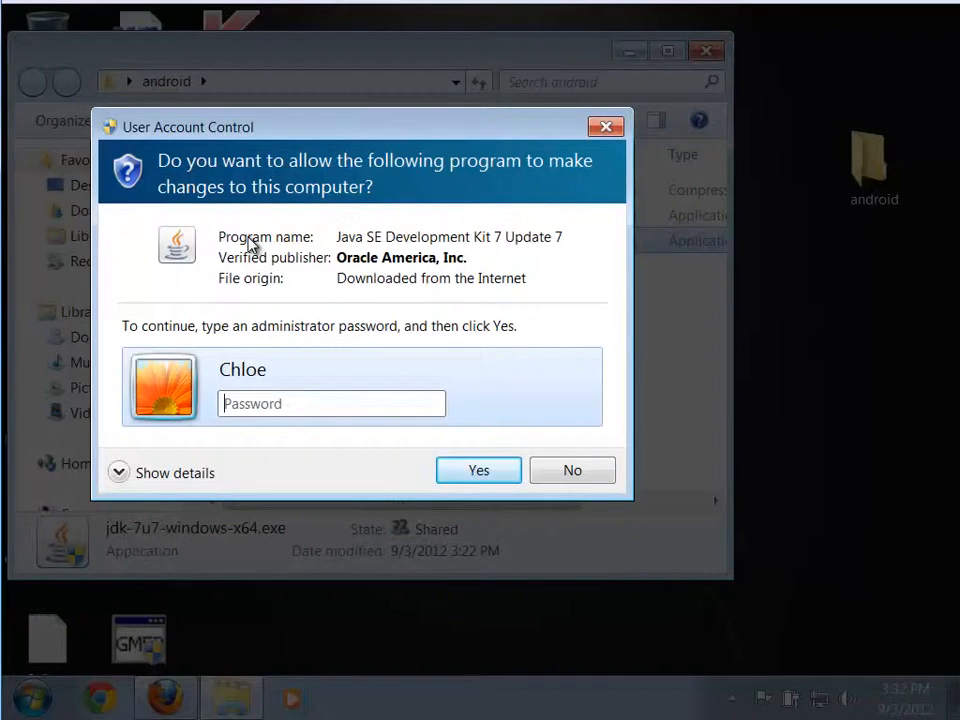
text(••)
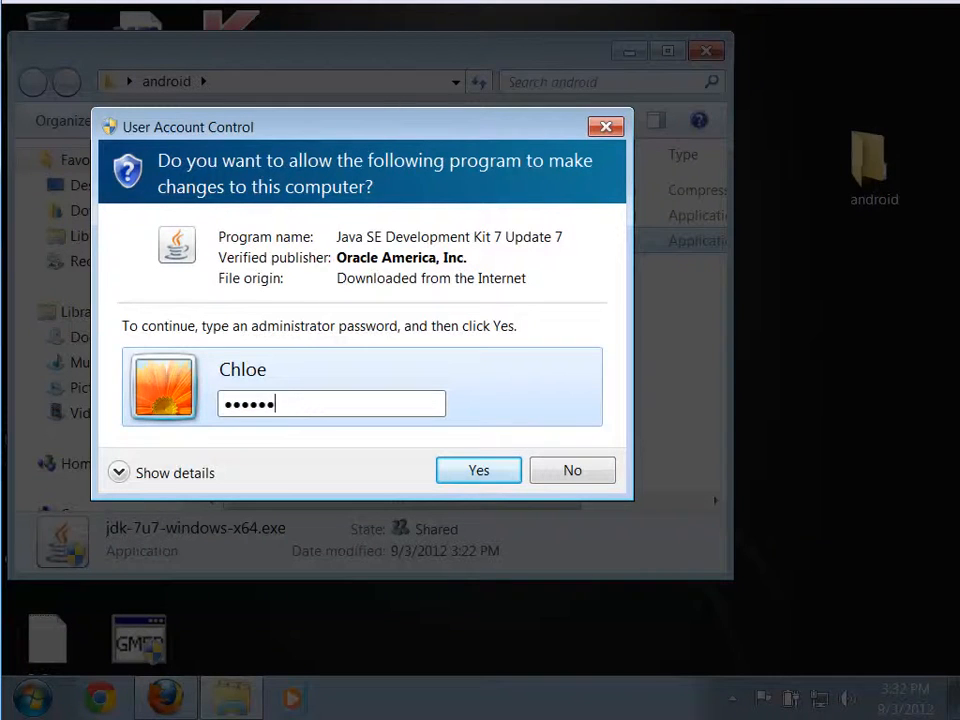
click(482, 470)
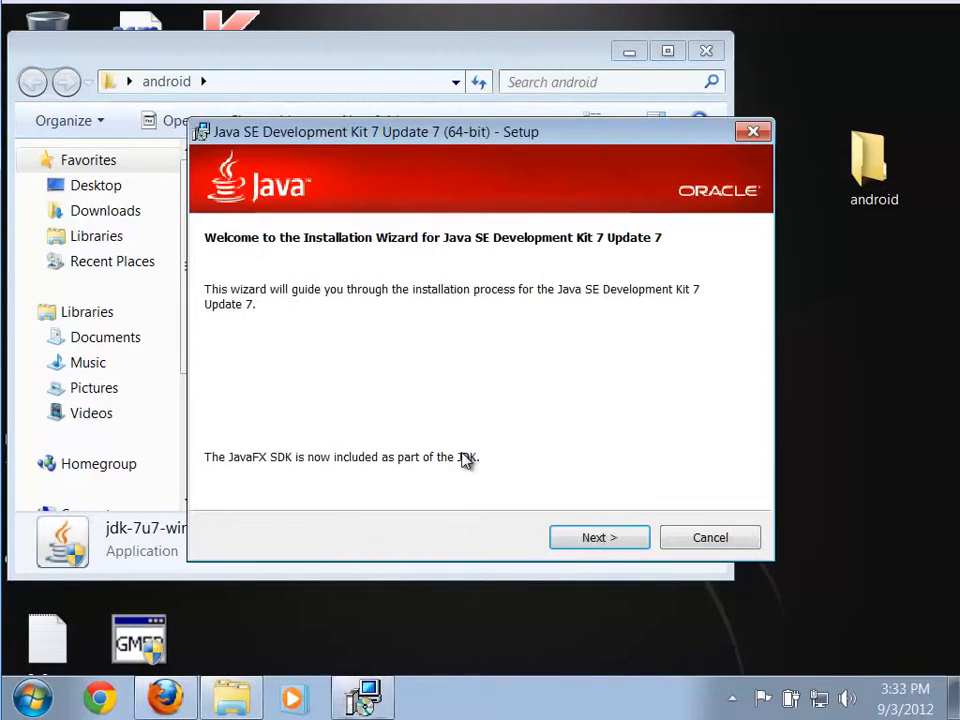
Install Java SE Development Kit 7 Update 7 with the default features, keeping the default JDK and JRE destination folders.
click(587, 540)
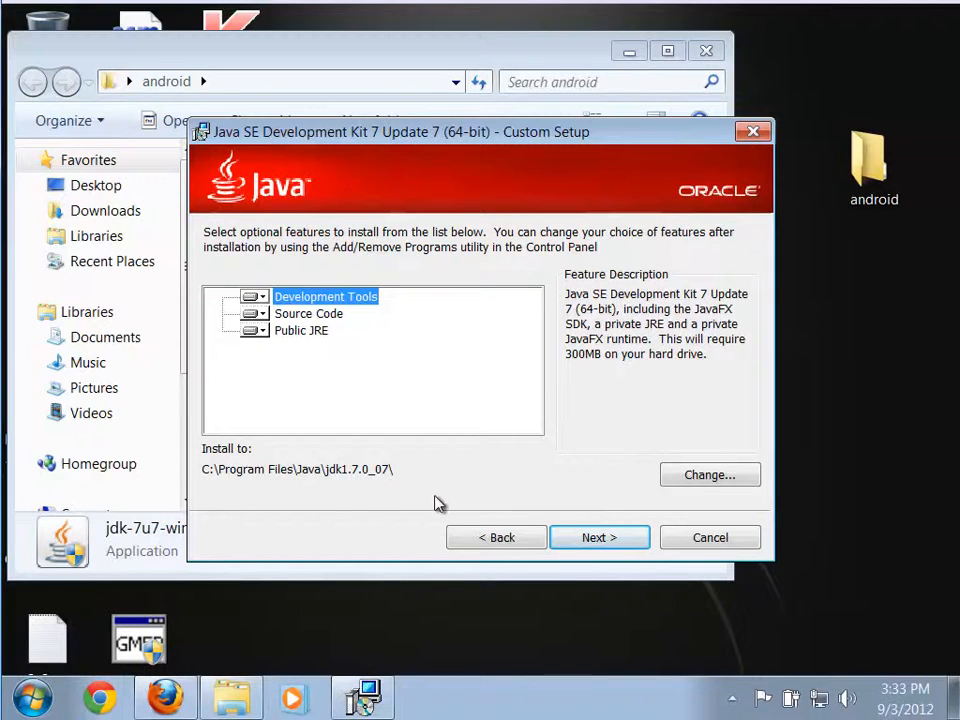
click(592, 541)
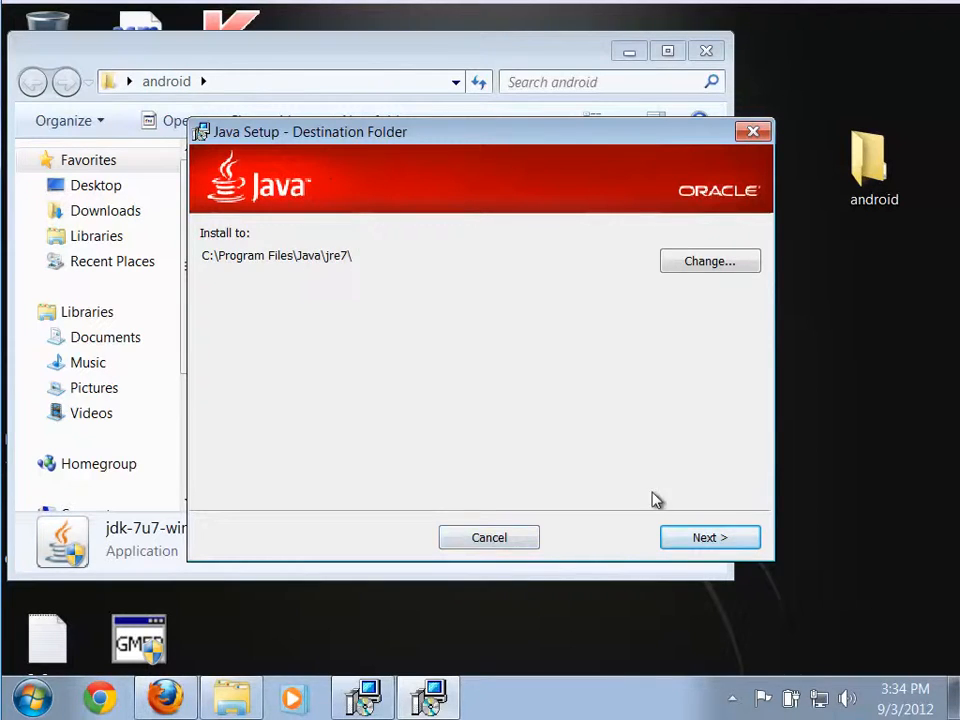
click(703, 539)
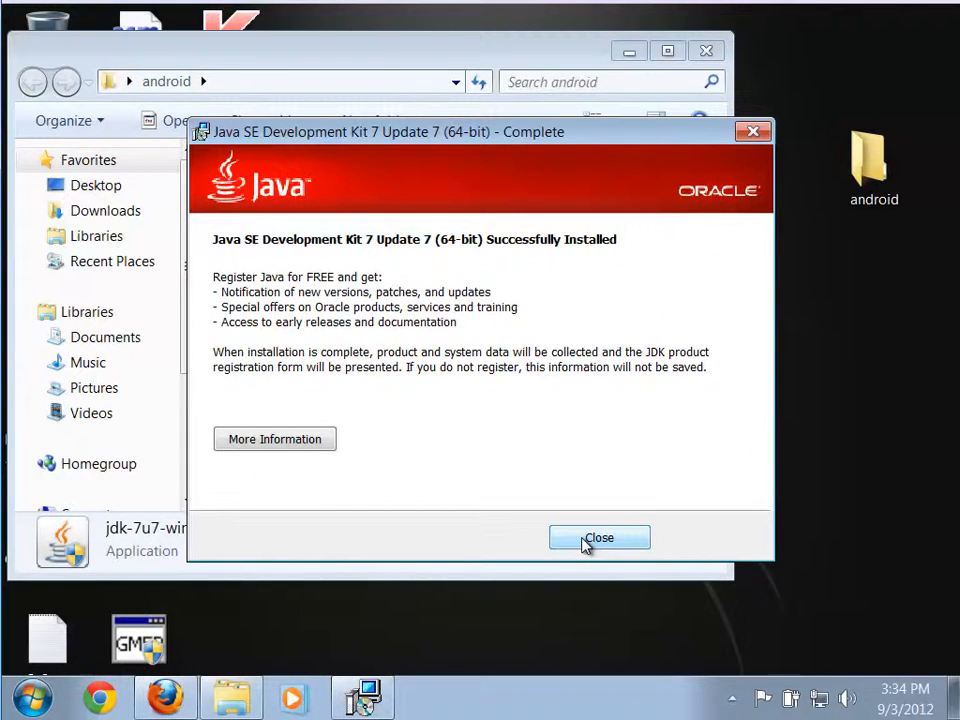
Close the completed JDK installer and dismiss the Java Development Kit 7 registration page without registering.
click(586, 540)
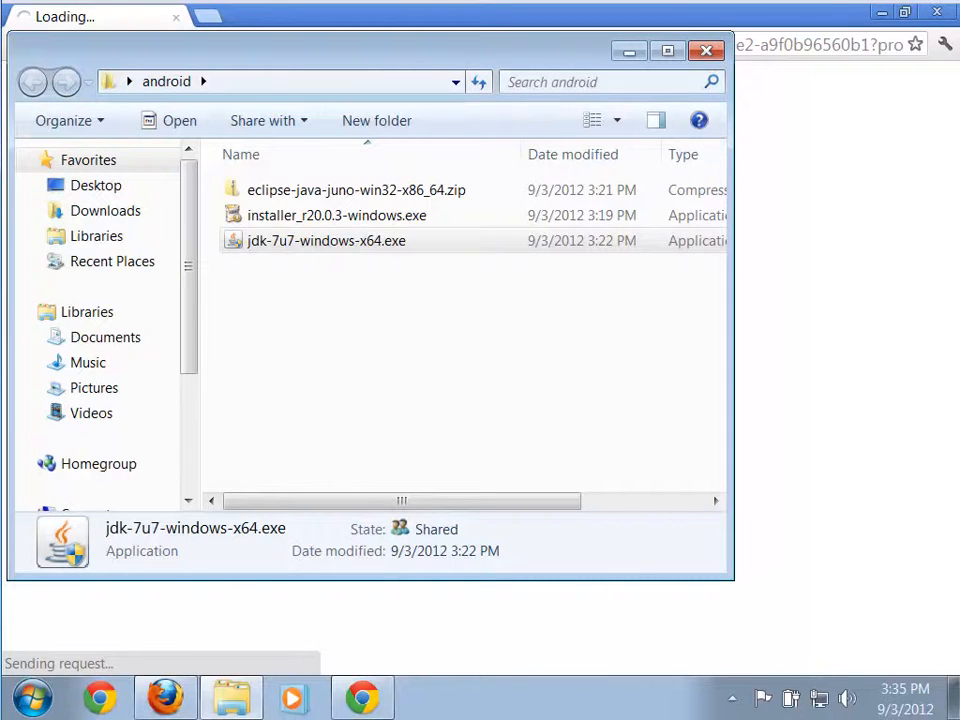
click(789, 33)
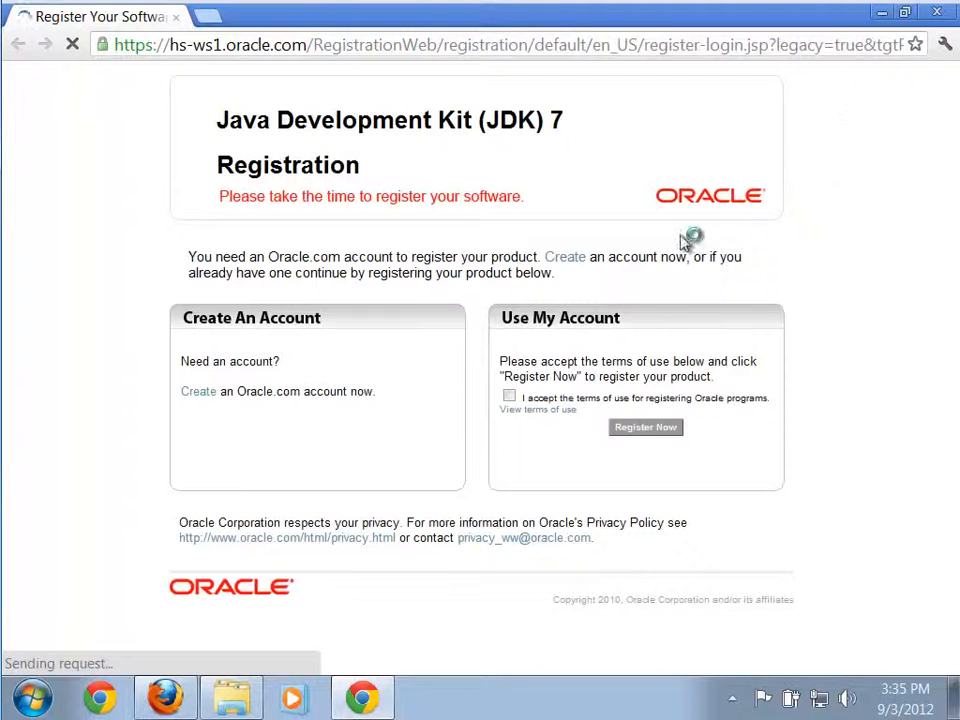
click(945, 14)
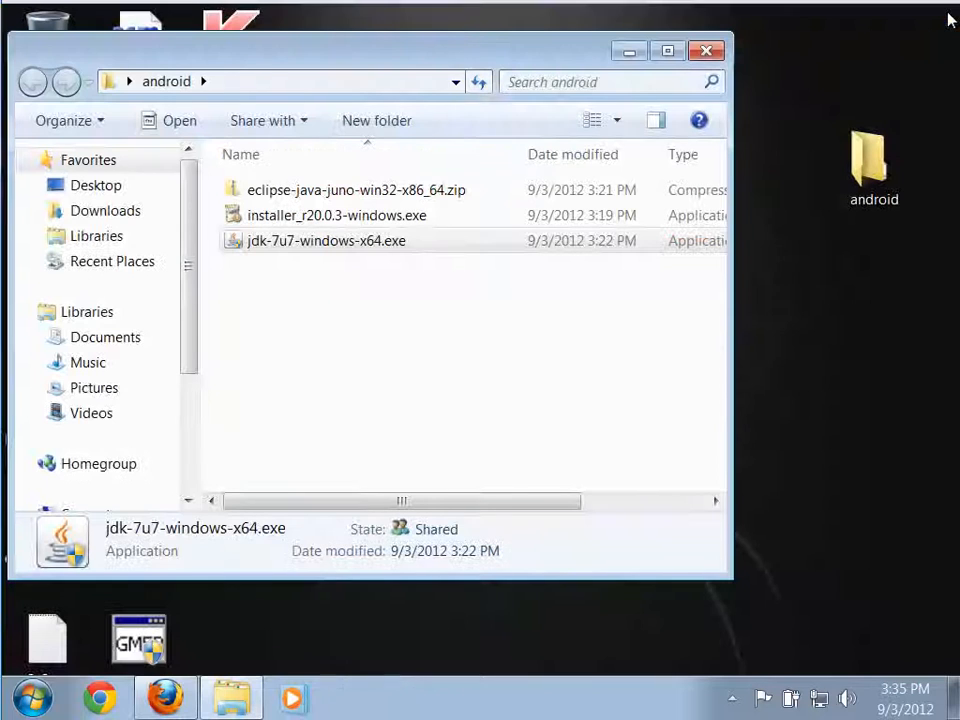
key(alt+Tab)
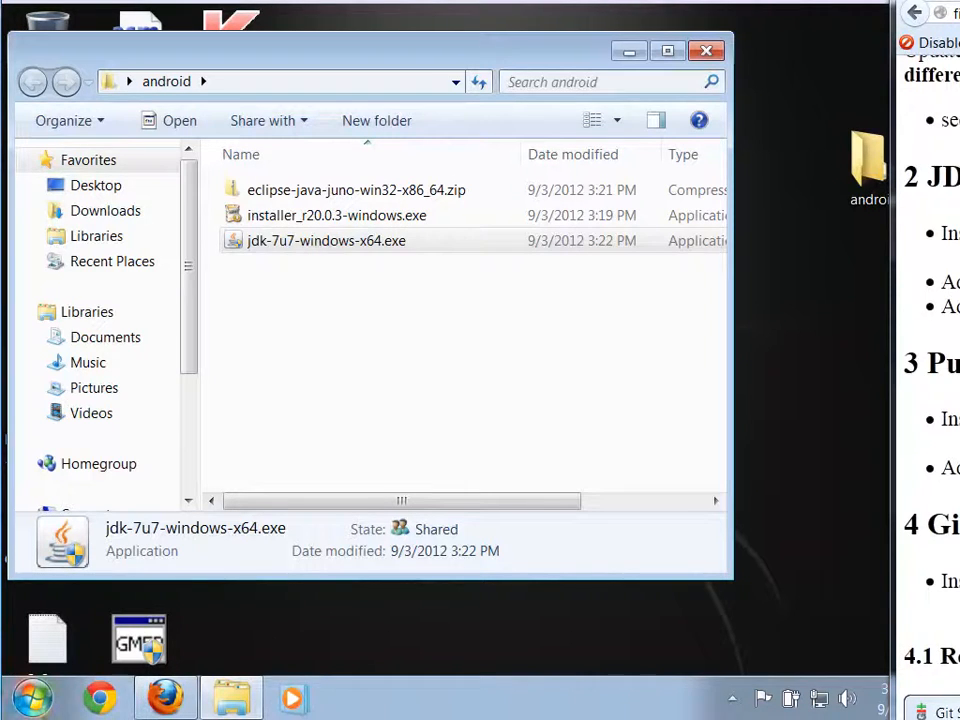
Find the system environment variables settings, authorize access with the administrator password, and open the Environment Variables dialog.
click(33, 698)
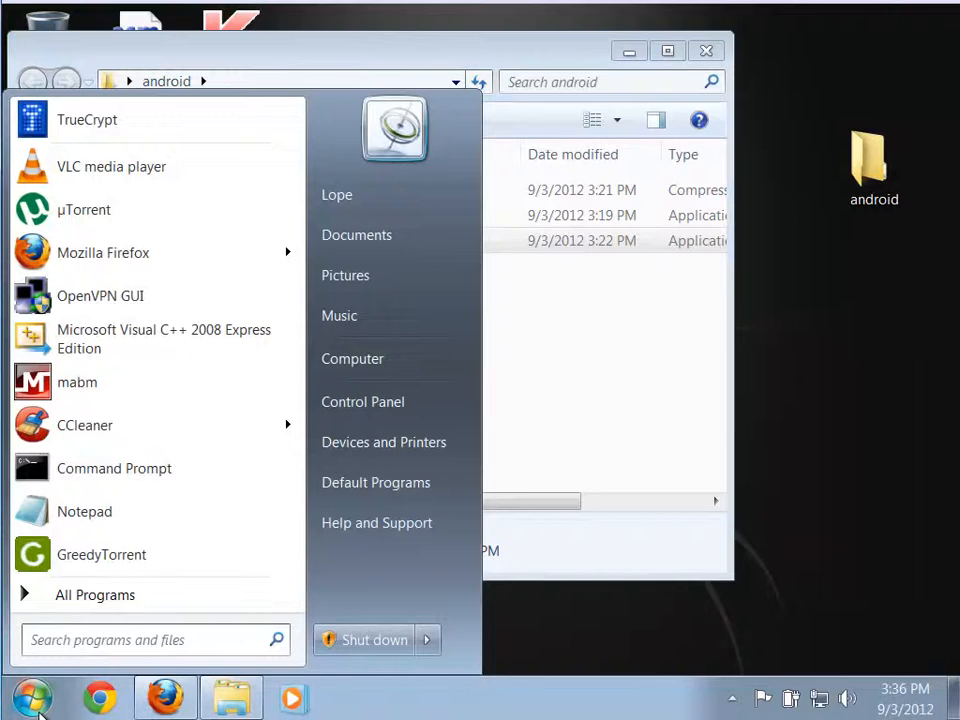
text(enviro)
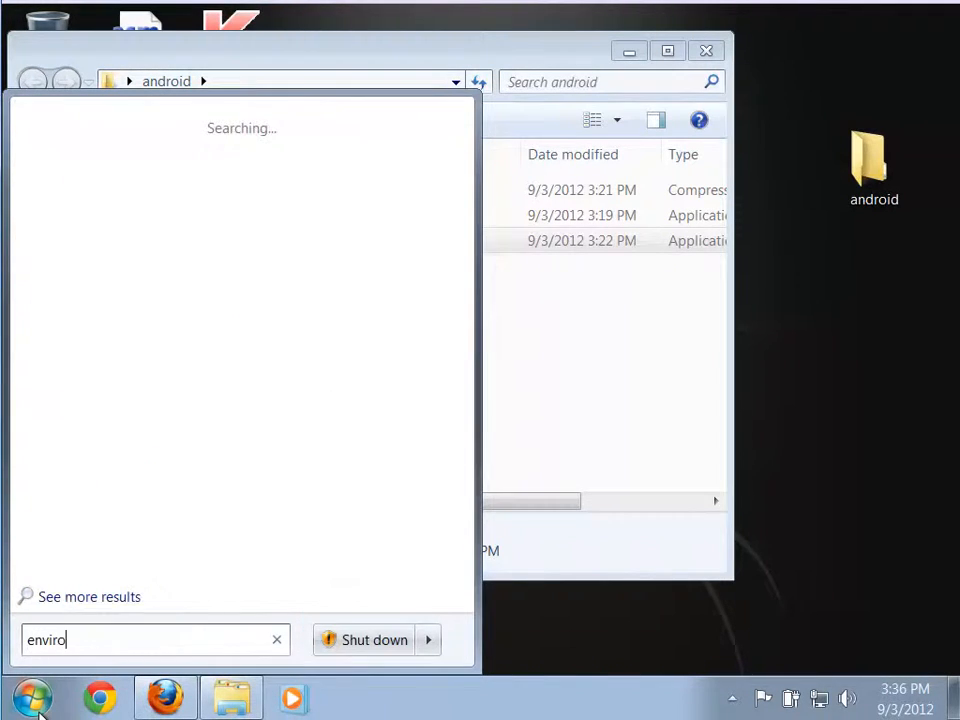
text(nment variables)
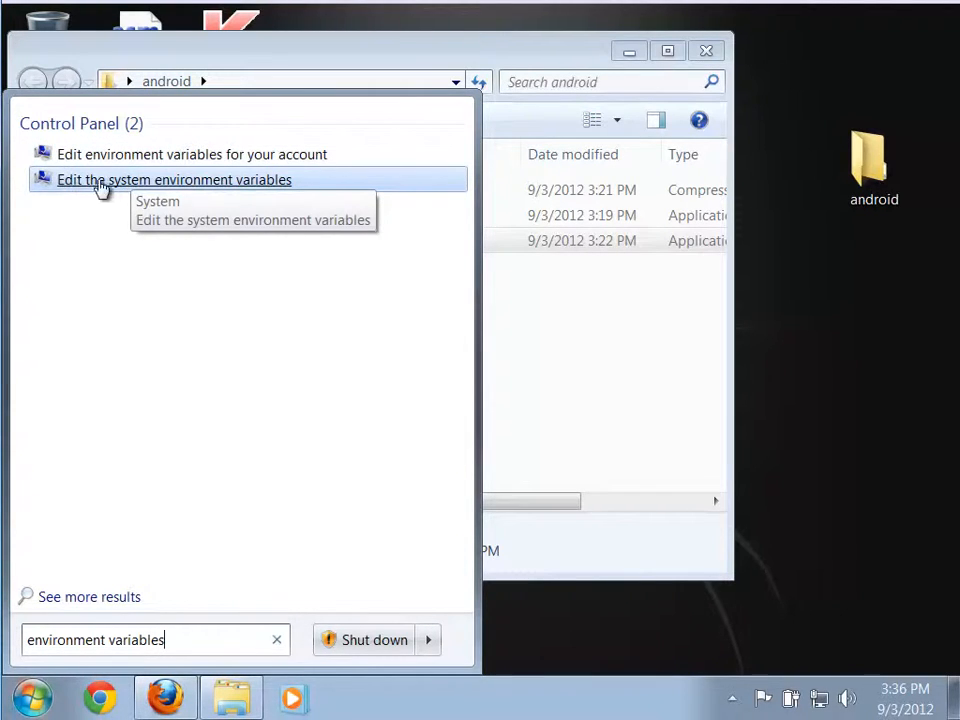
click(205, 180)
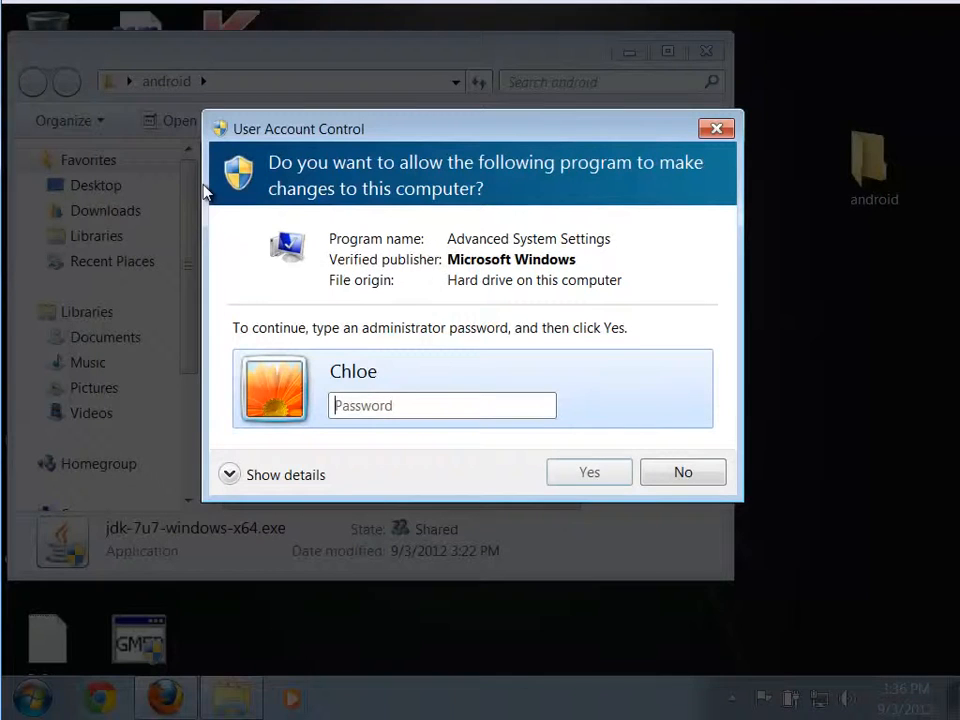
text(•••••••••)
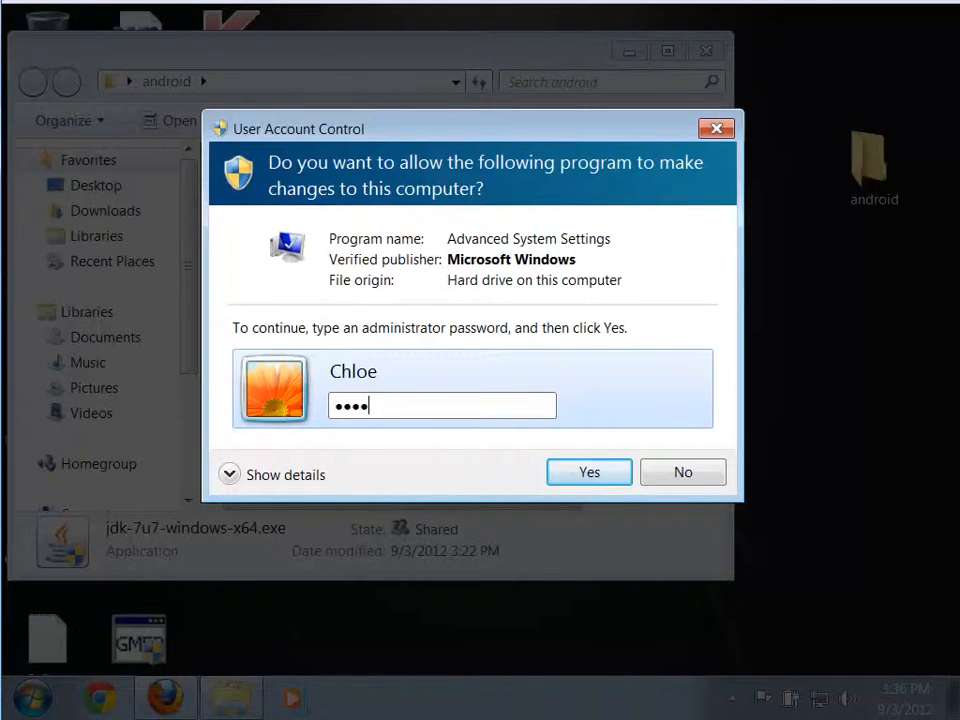
key(Return)
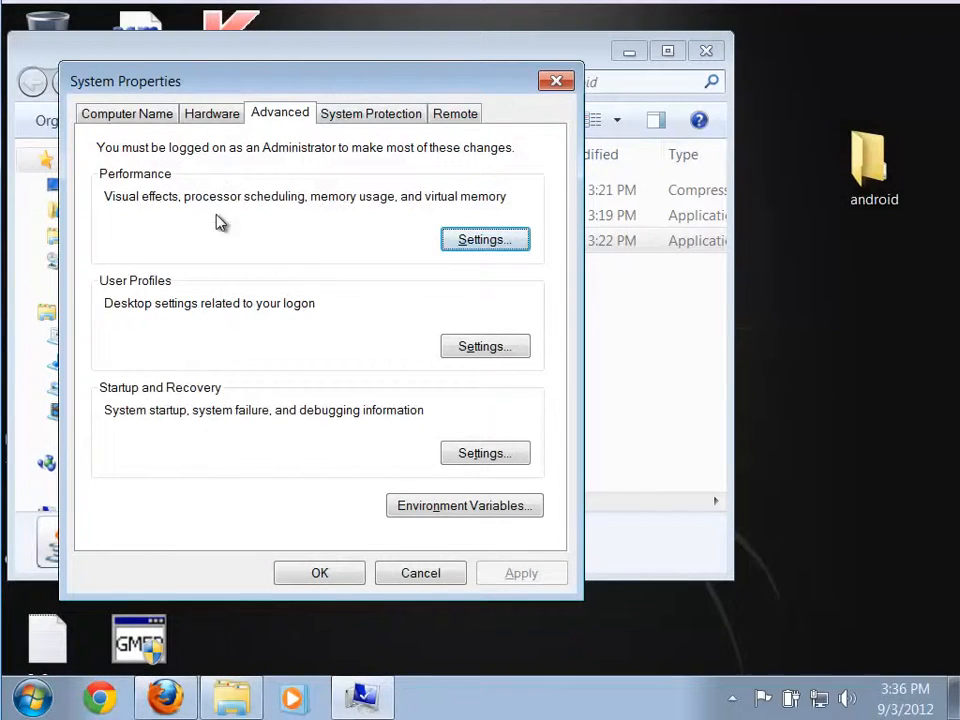
click(468, 520)
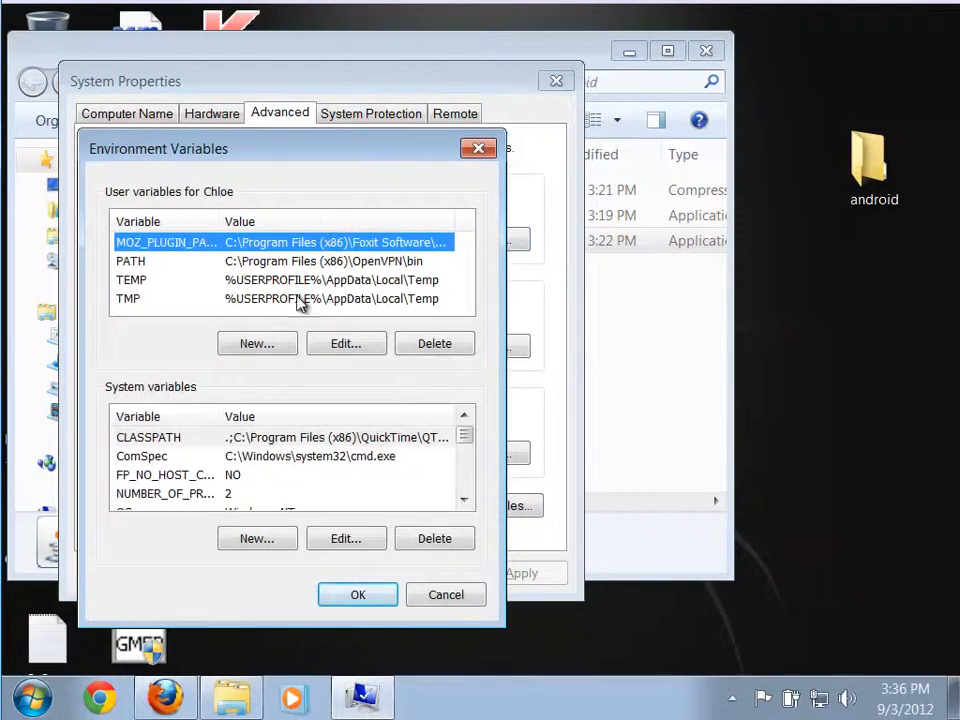
Start a new system variable and name it JAVA_HOME.
drag(246, 156, 250, 89)
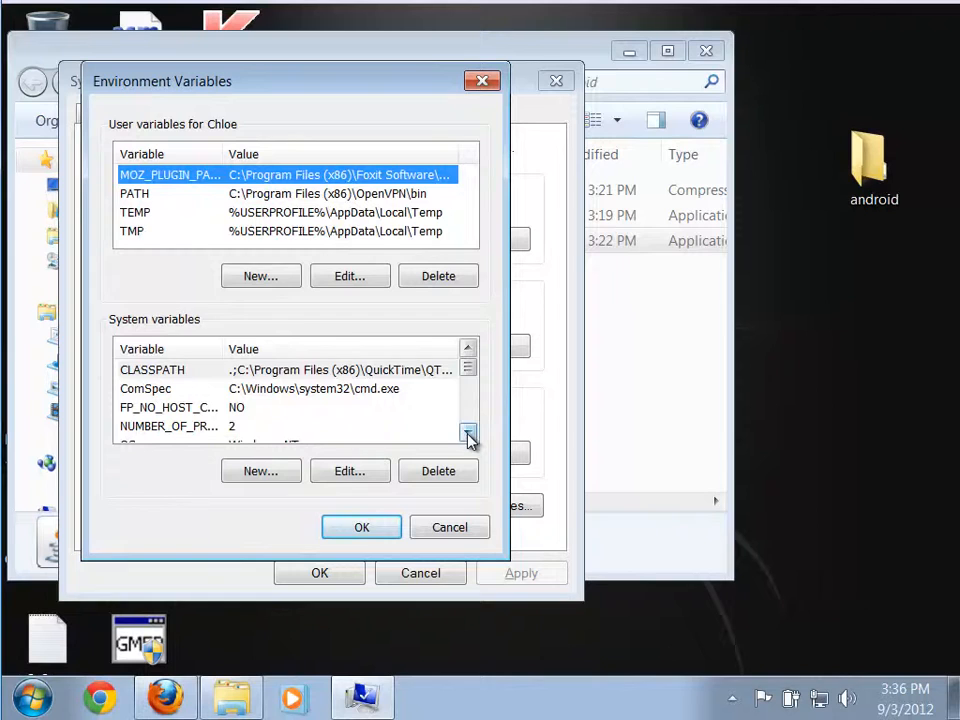
drag(467, 433, 466, 348)
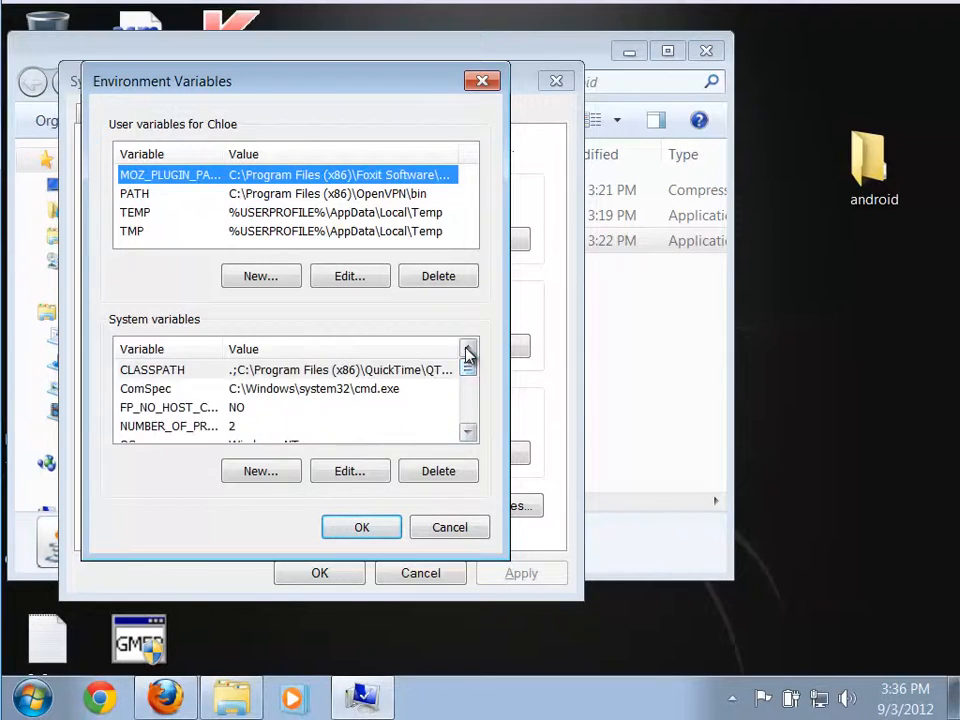
click(260, 472)
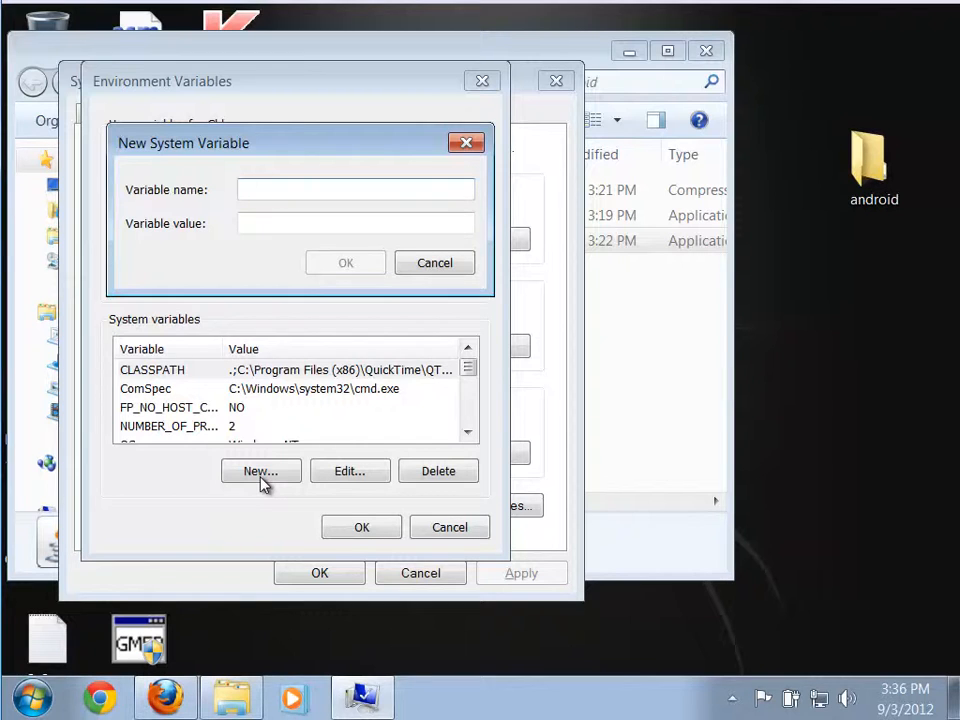
text(JAVA_HOME)
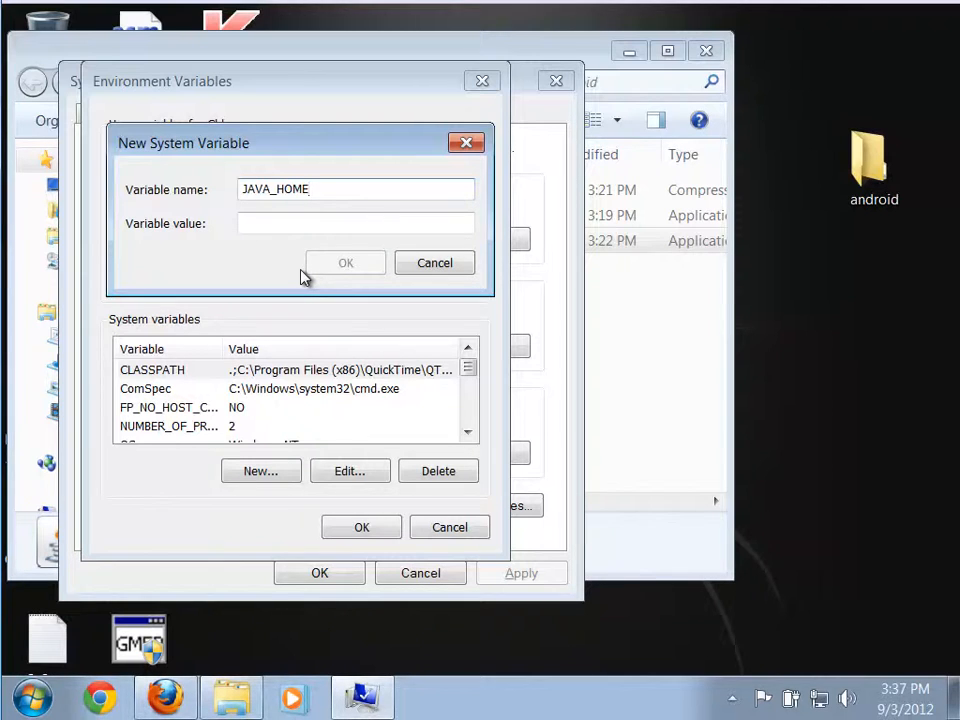
click(267, 219)
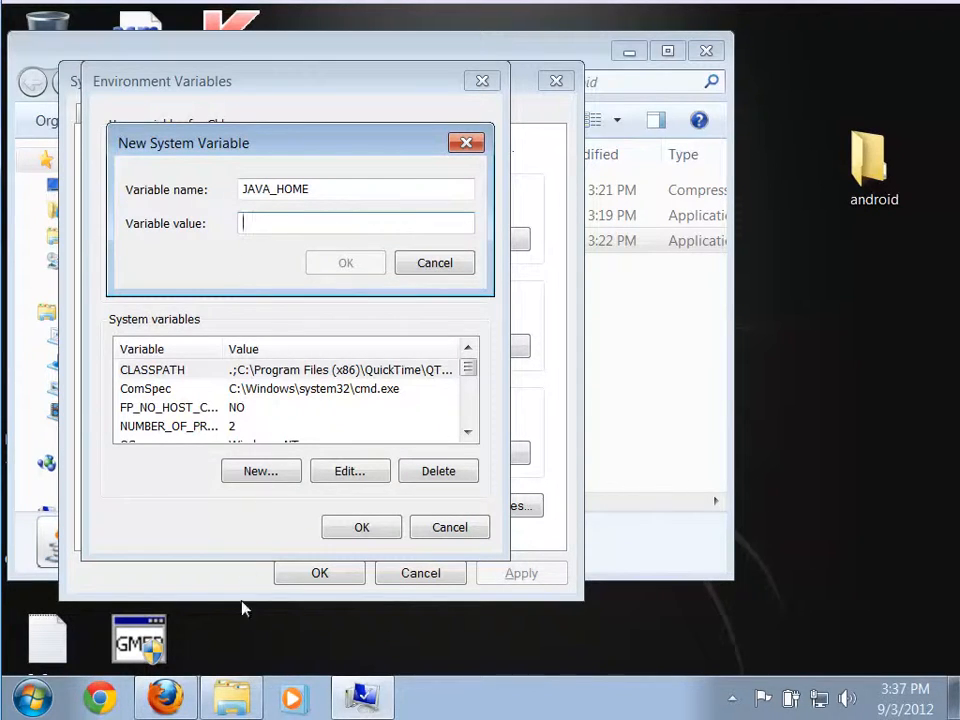
Browse to the JDK installation folder C:\Program Files\Java\jdk1.7.0_07.
click(33, 697)
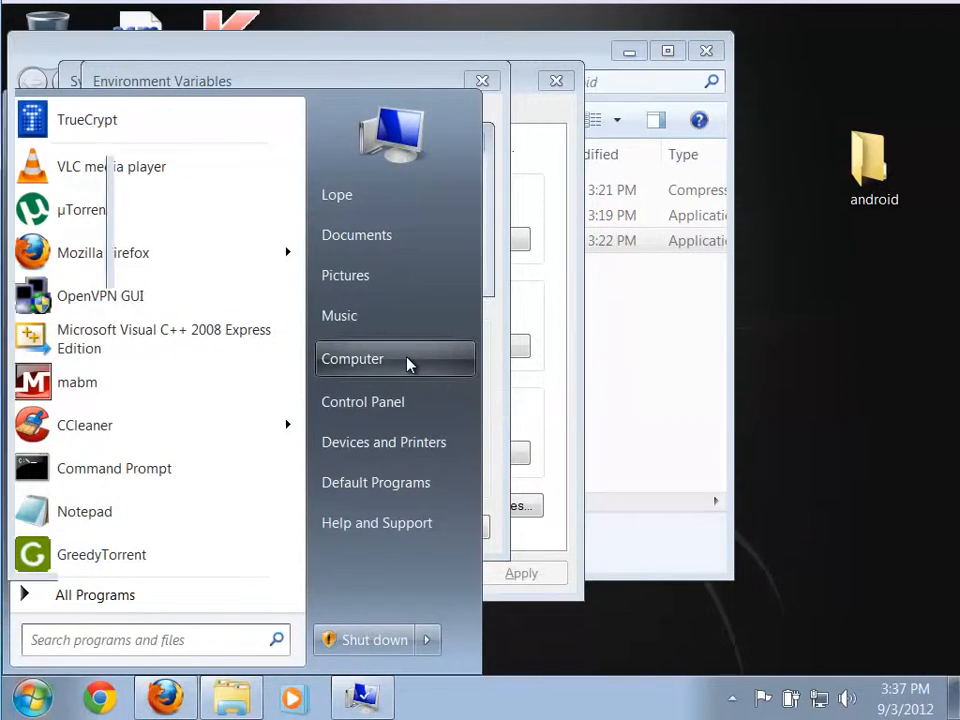
click(407, 364)
drag(407, 91, 498, 103)
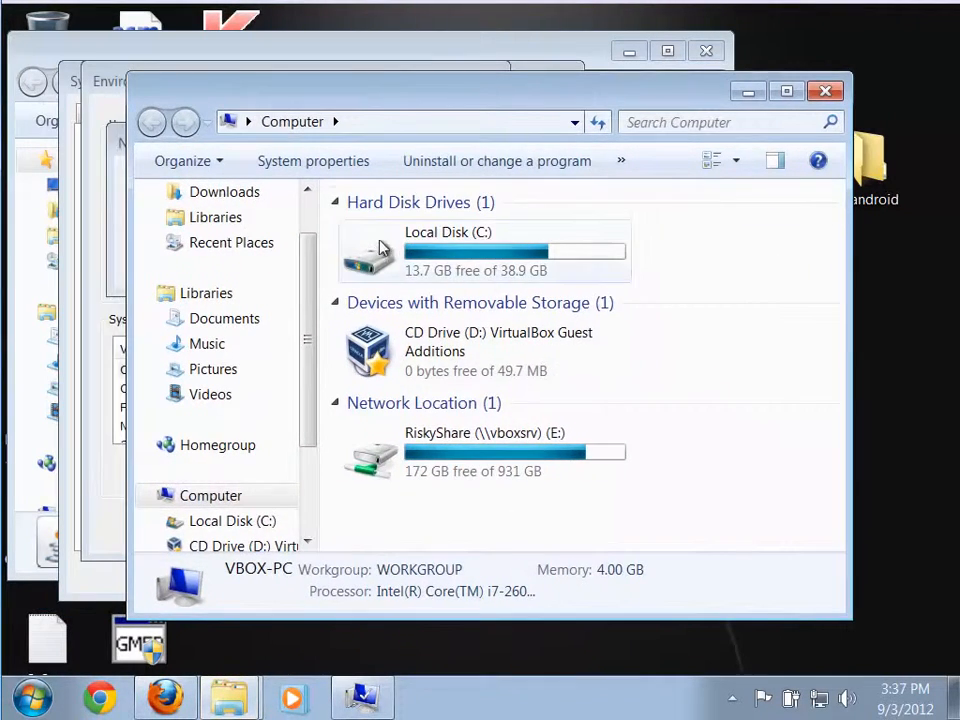
double_click(376, 258)
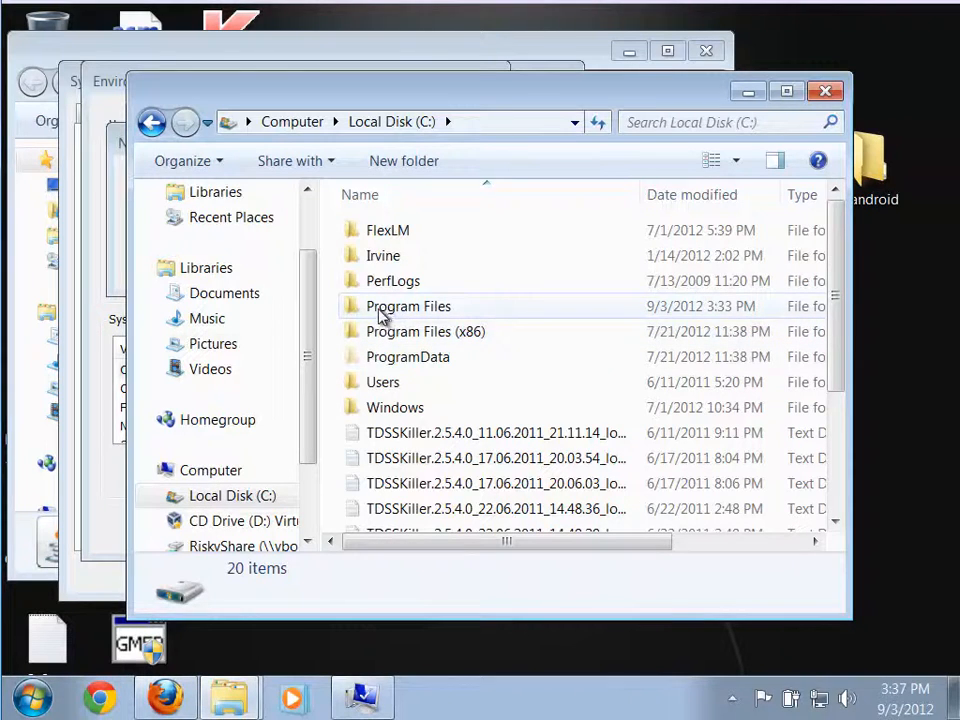
double_click(452, 316)
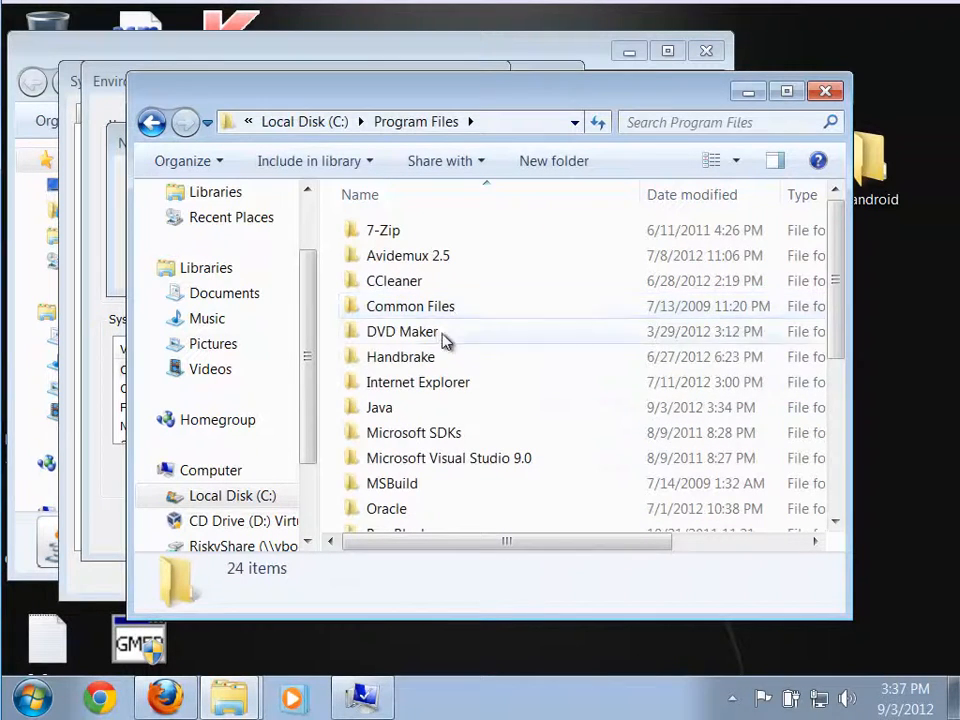
double_click(384, 412)
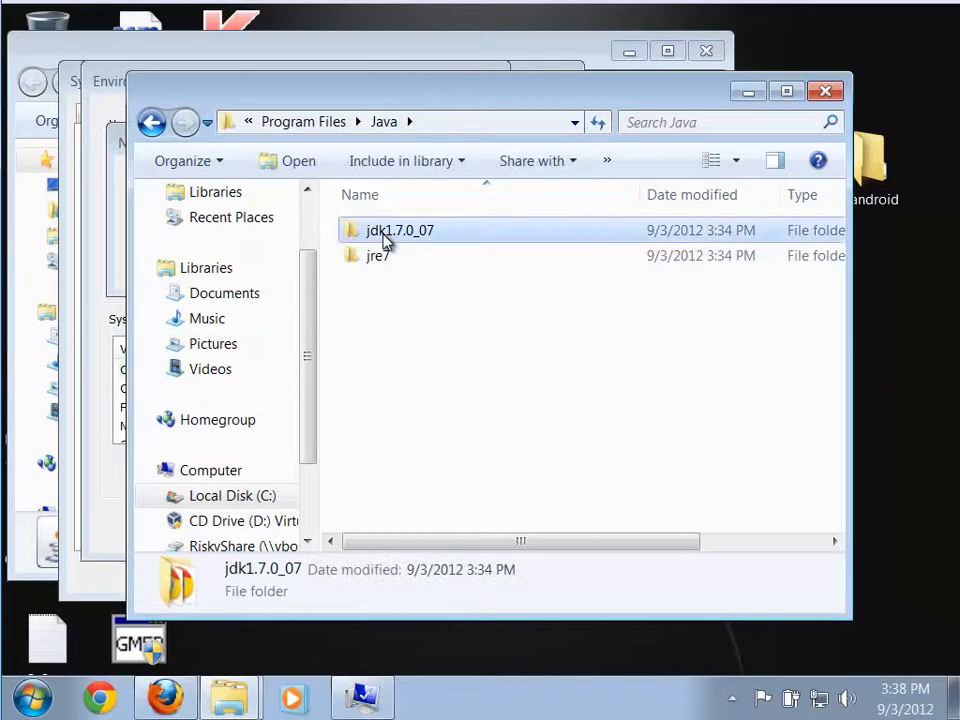
double_click(385, 240)
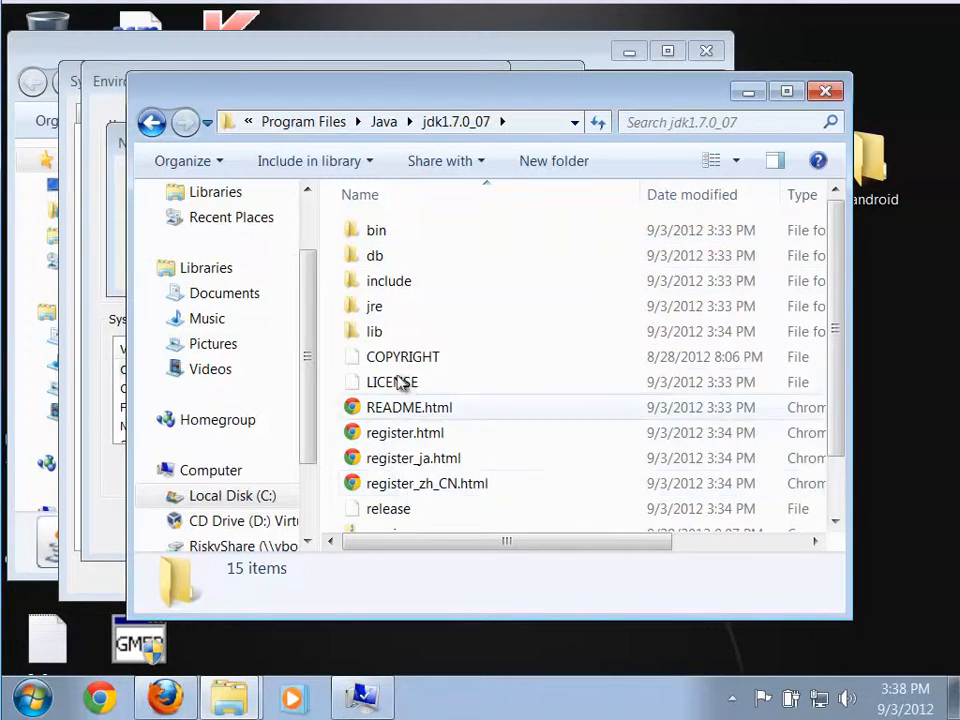
Copy the JDK folder's full path and save it as the JAVA_HOME value, C:\Program Files\Java\jdk1.7.0_07.
click(526, 122)
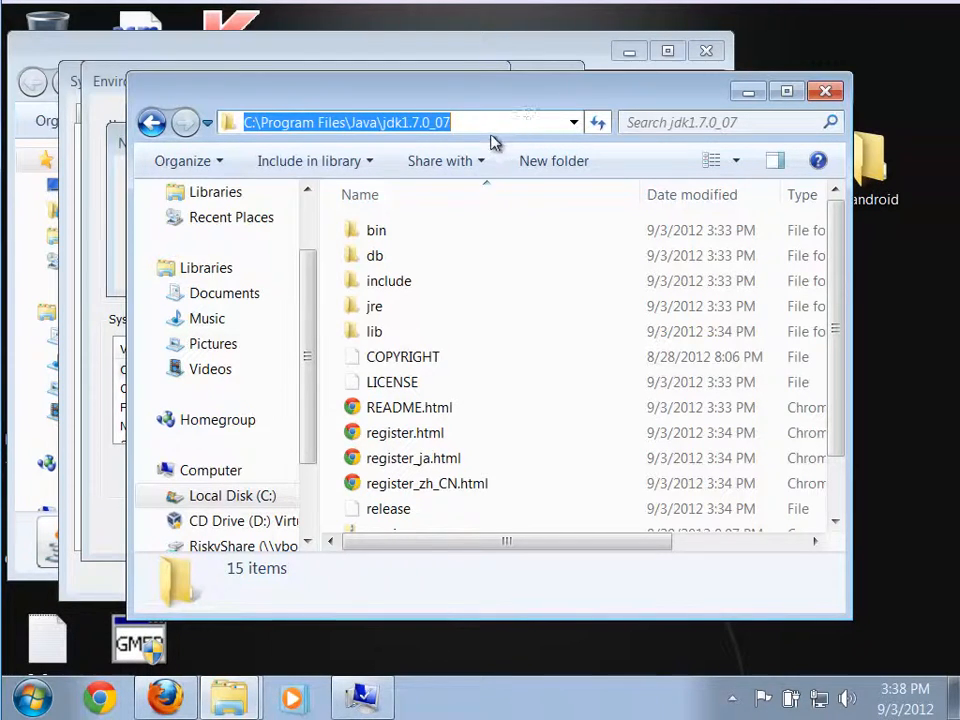
right_click(312, 129)
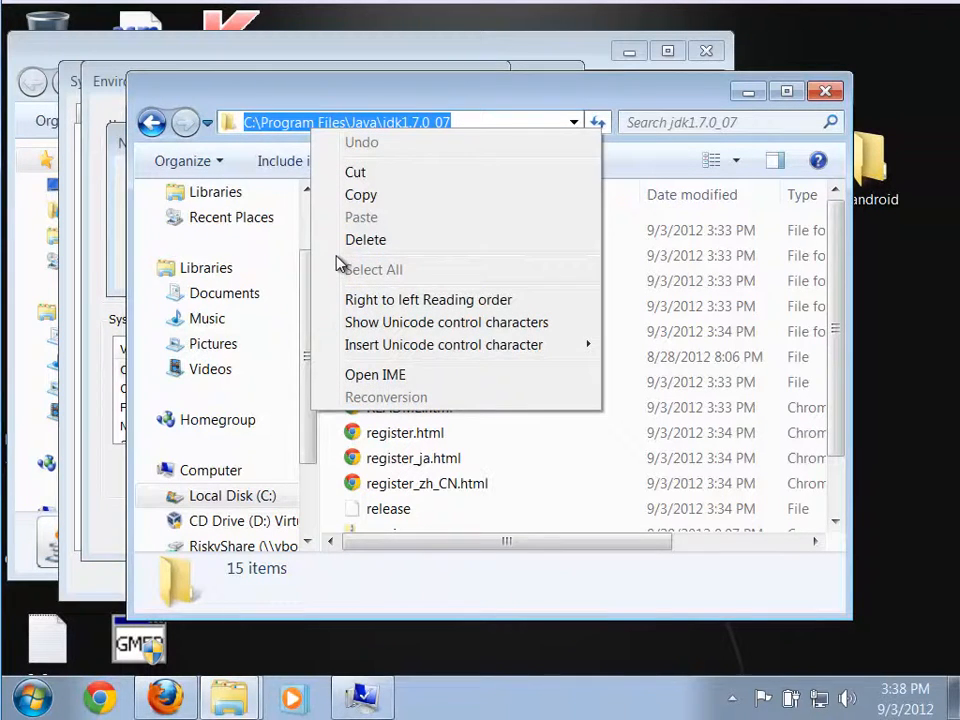
click(352, 197)
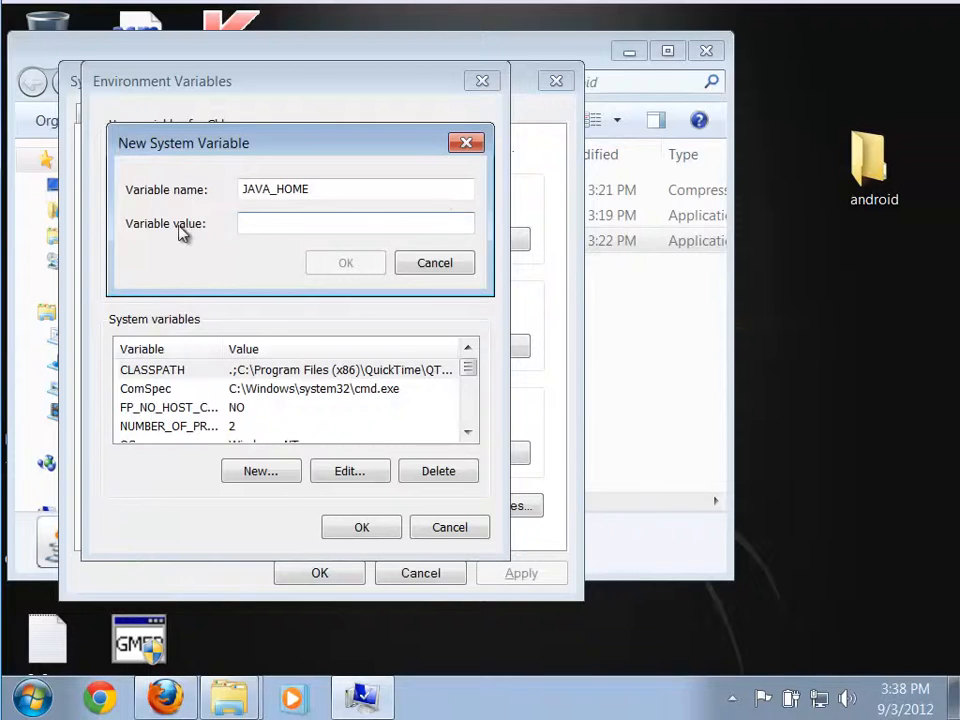
right_click(264, 230)
click(298, 316)
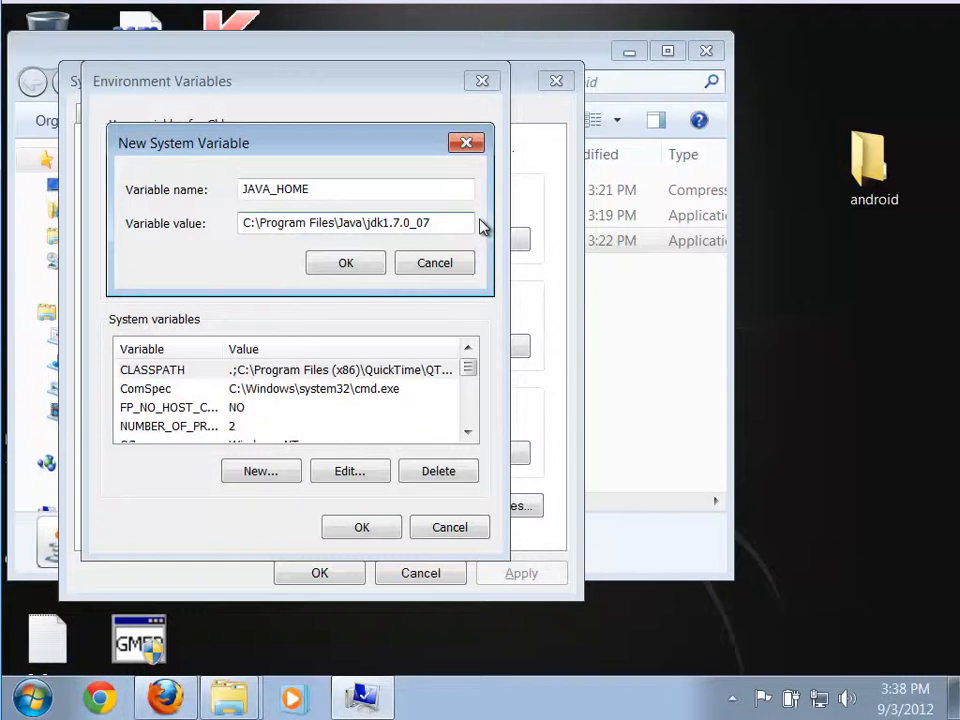
click(347, 265)
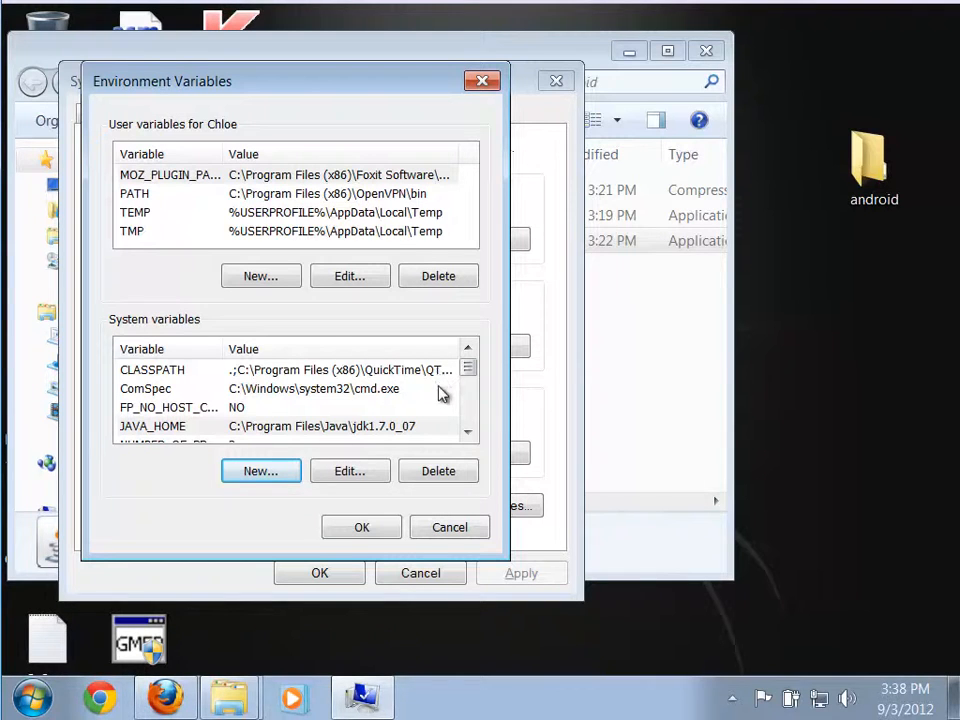
Append ;%JAVA_HOME%\bin to the end of the Path system variable's value and save all the system property changes.
click(468, 432)
click(468, 432)
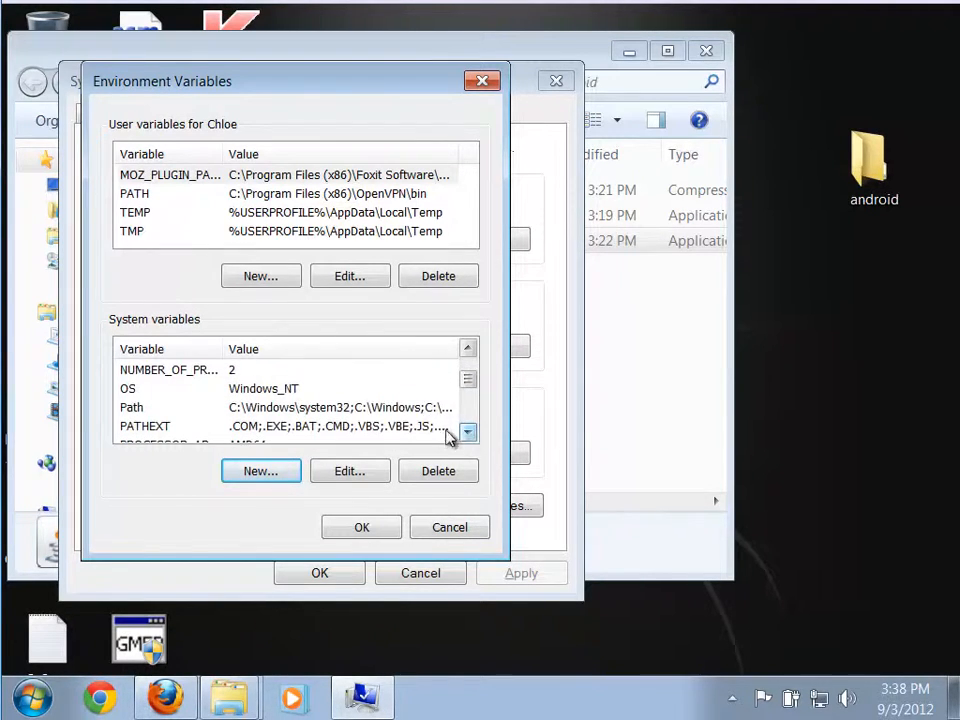
click(390, 408)
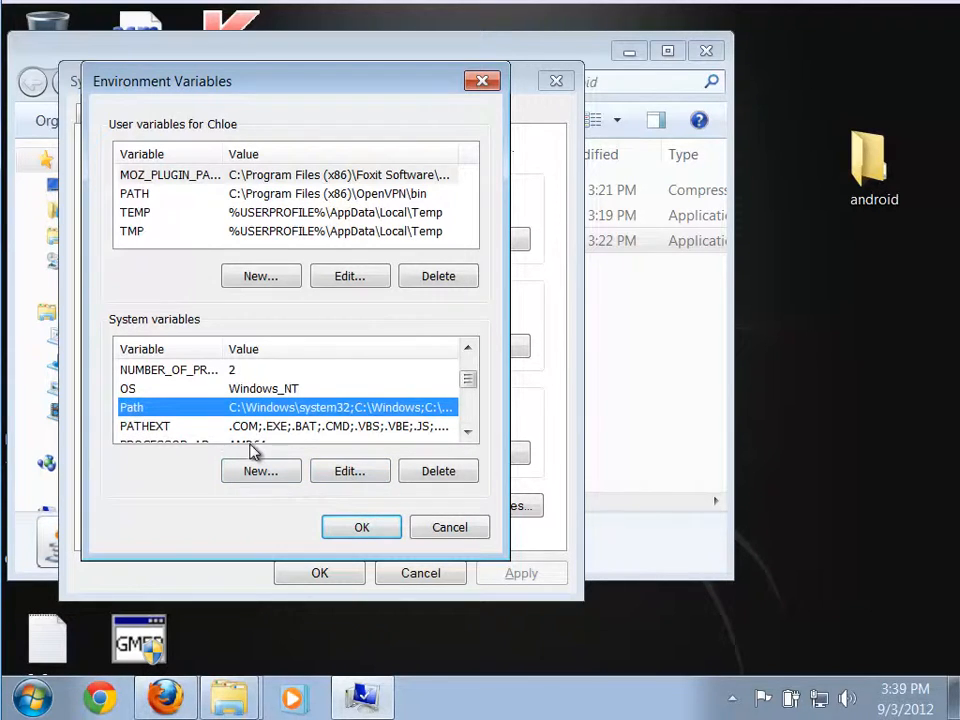
click(347, 475)
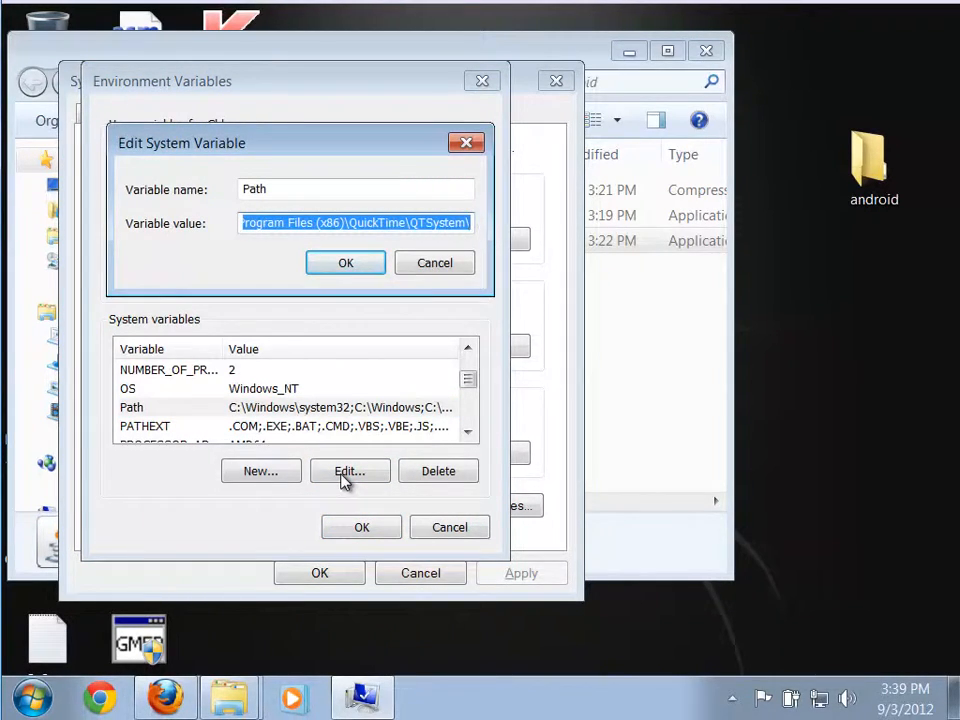
key(End)
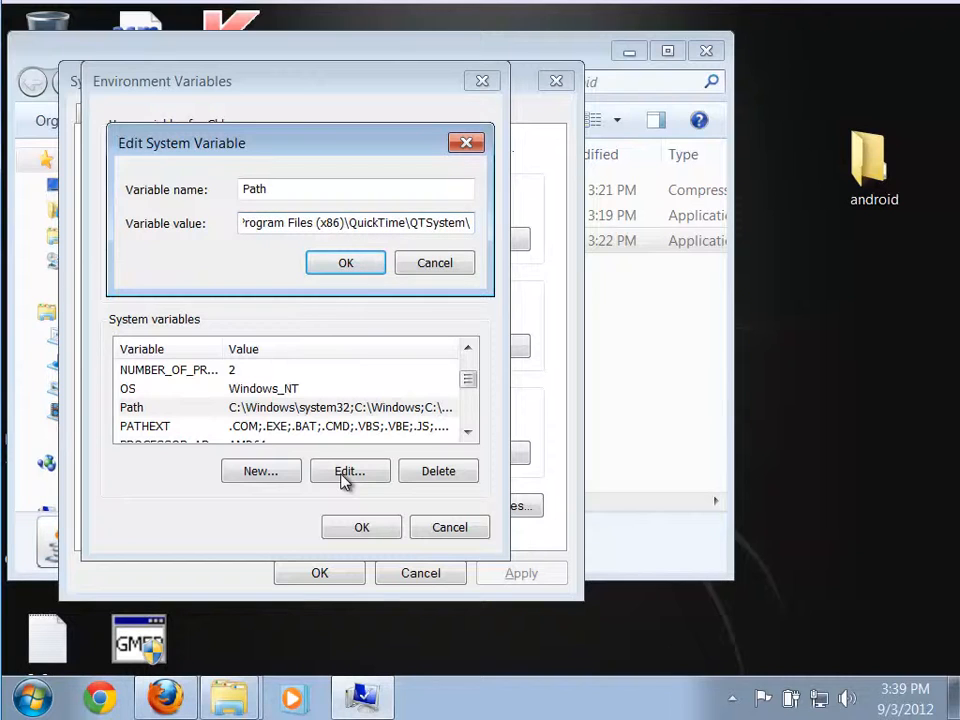
text(;)
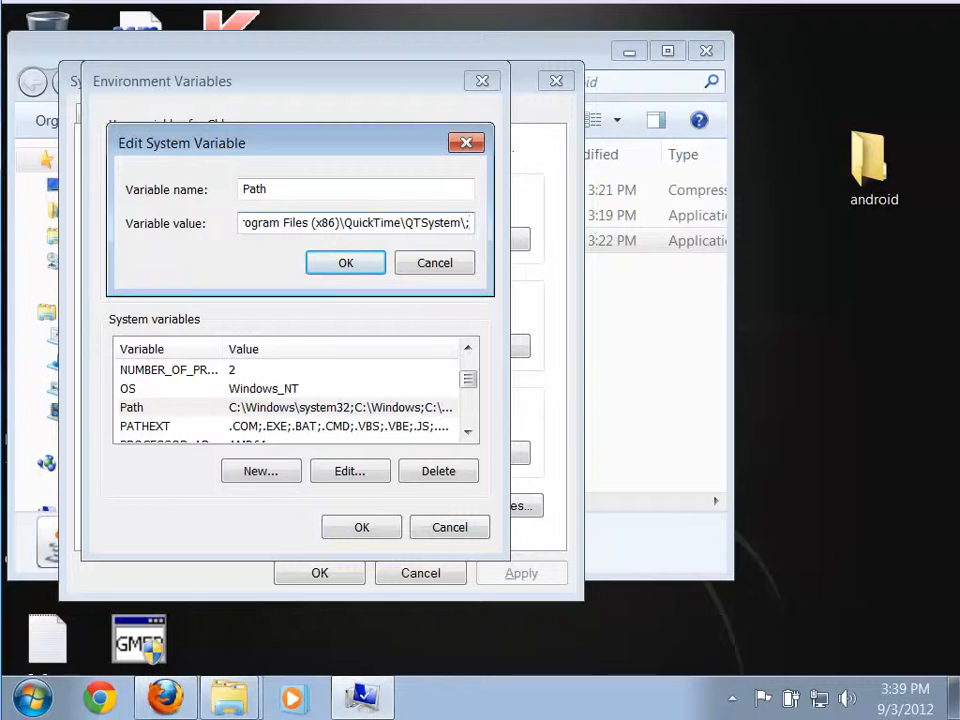
text(%)
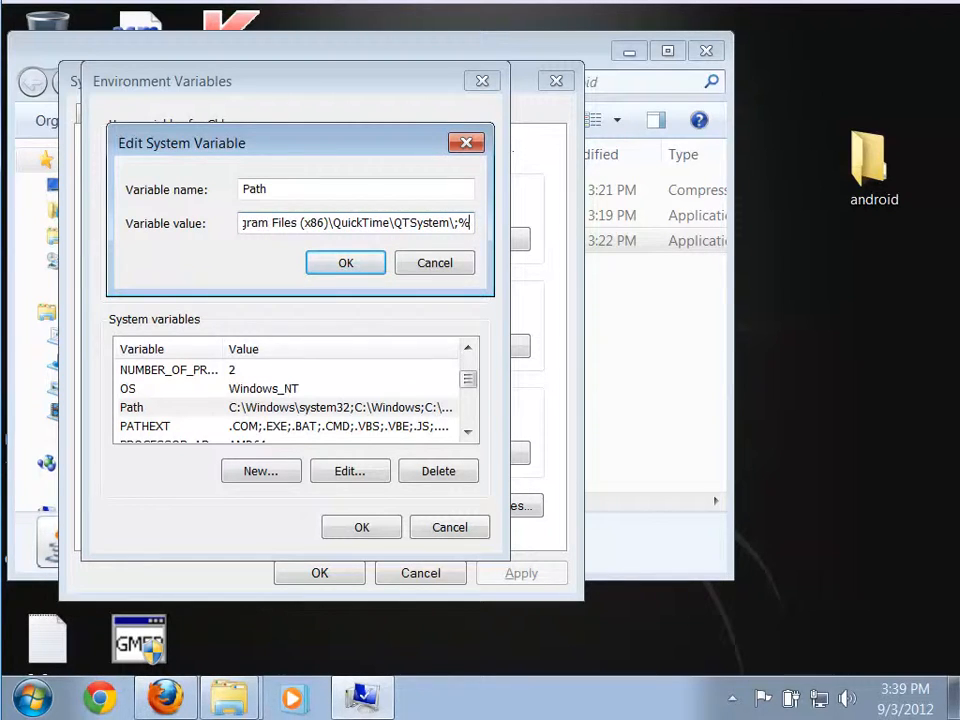
text(JAVA_)
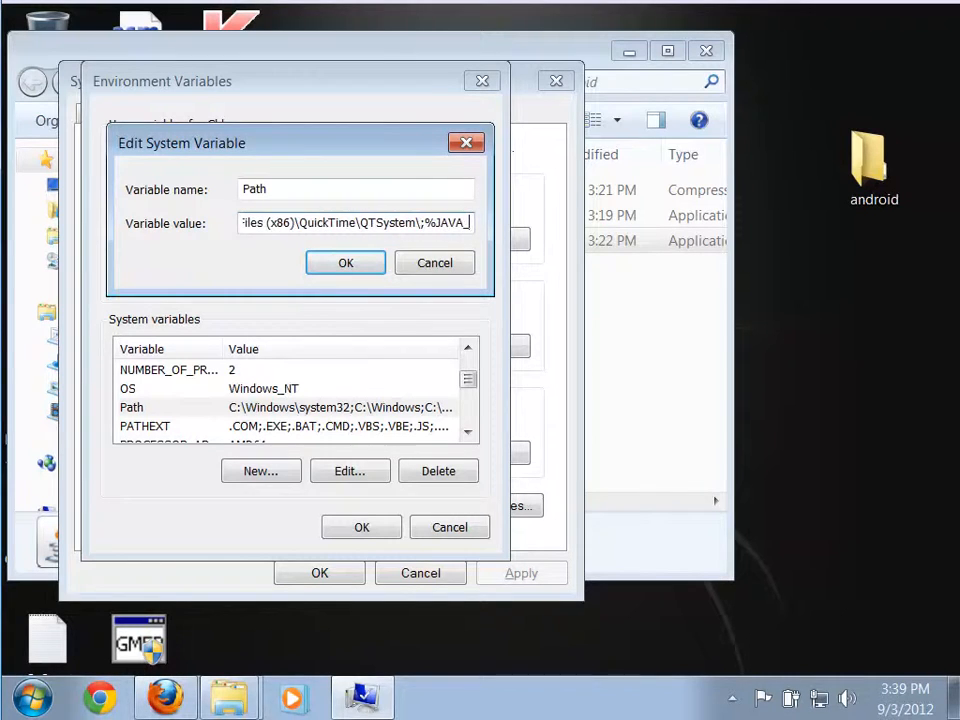
text(HOME%)
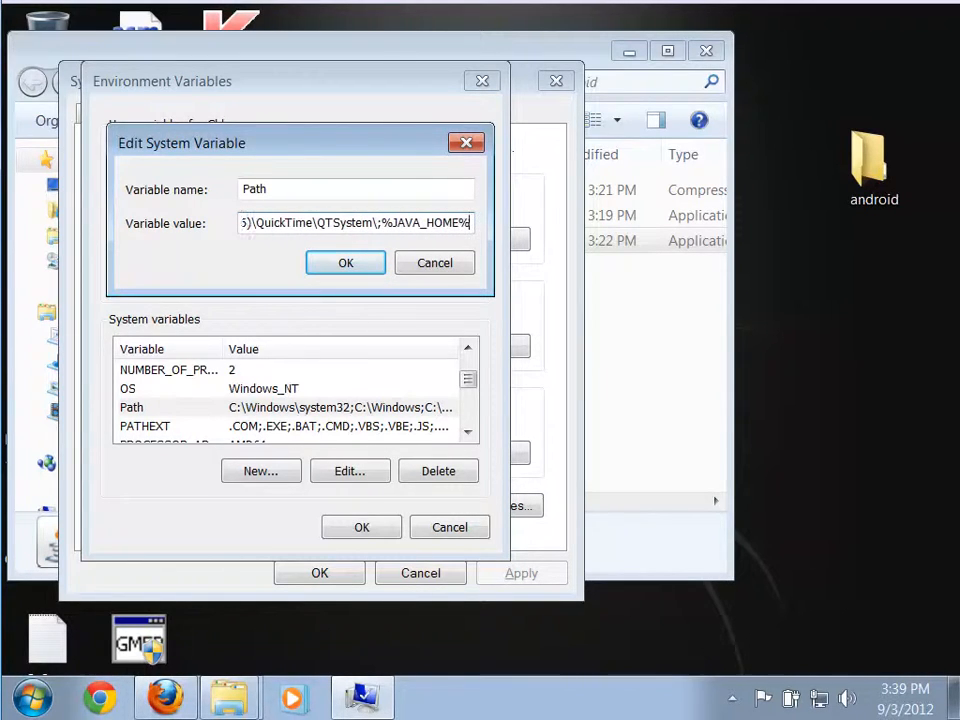
text(in)
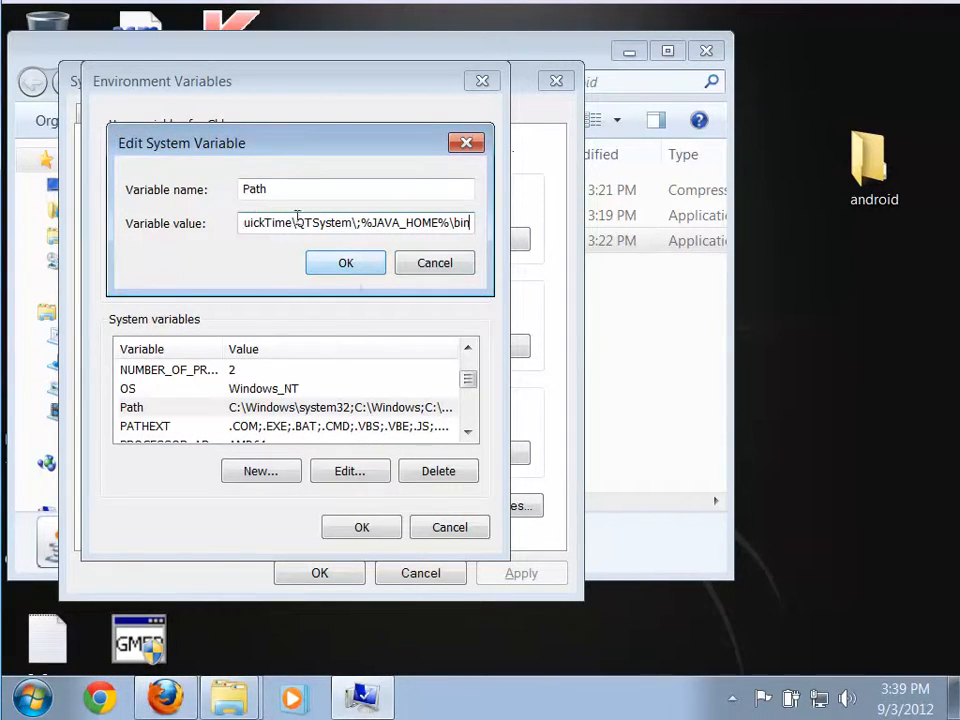
click(347, 264)
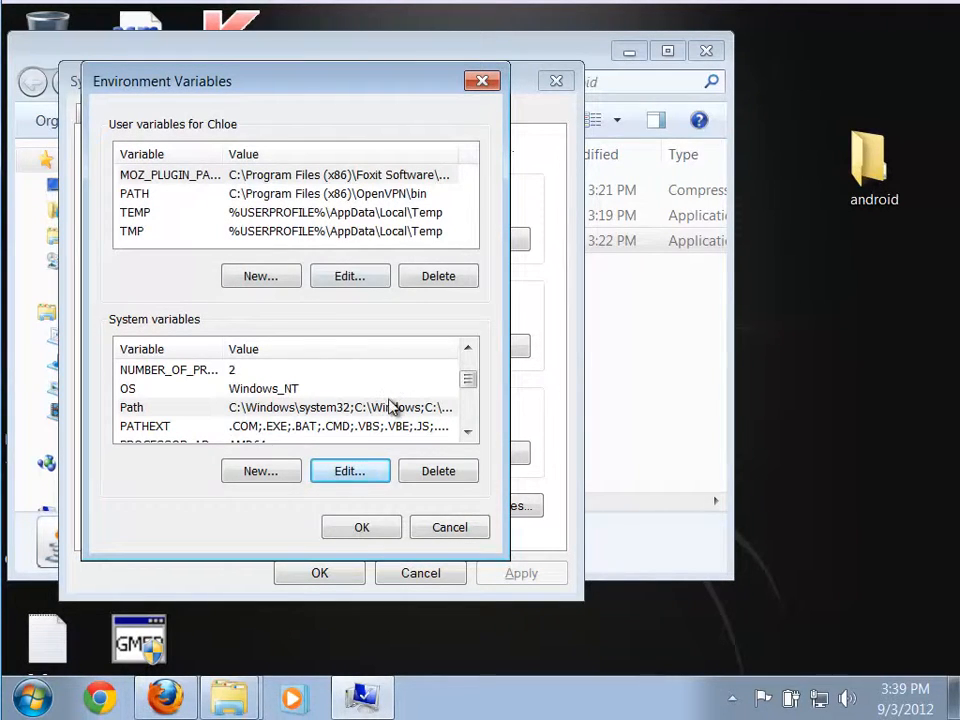
click(368, 535)
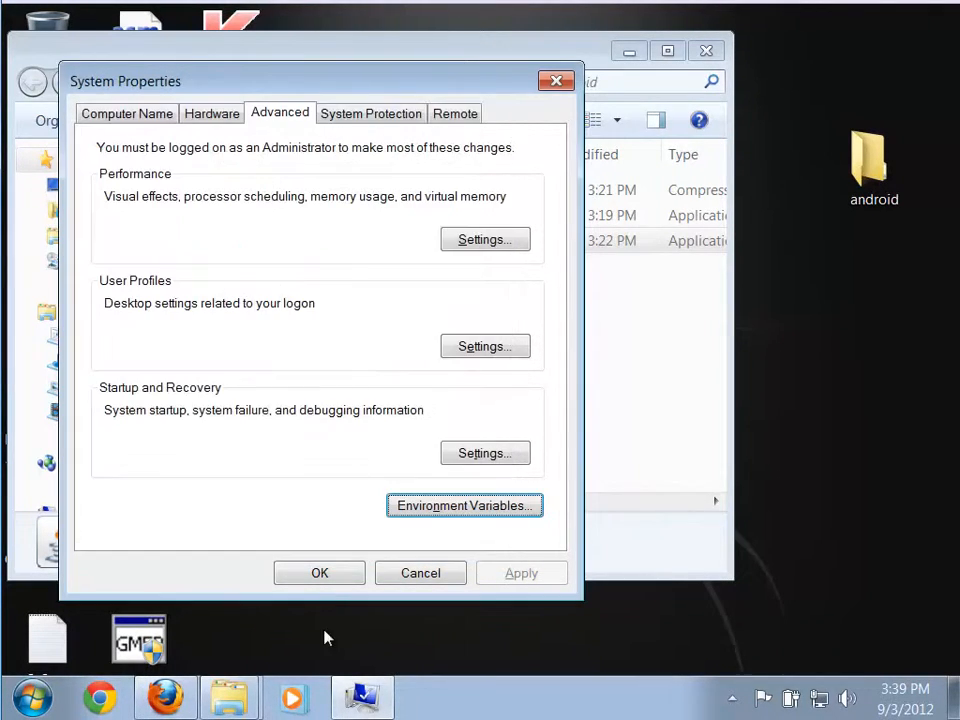
click(326, 577)
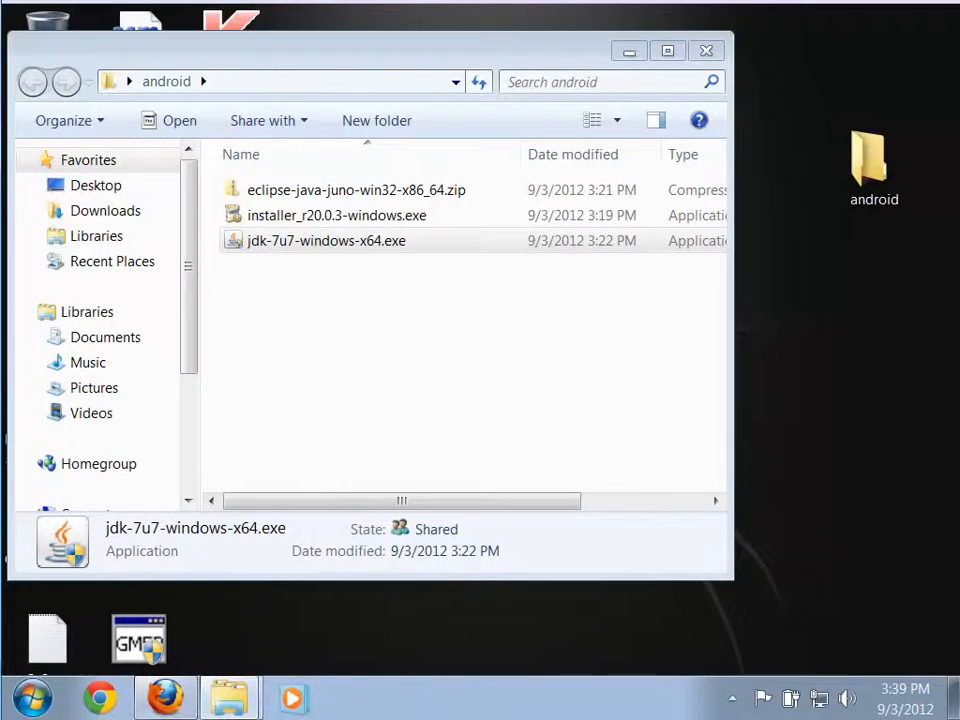
Check the installed Java version by running java -version in a Command Prompt, and close the prompt.
click(31, 702)
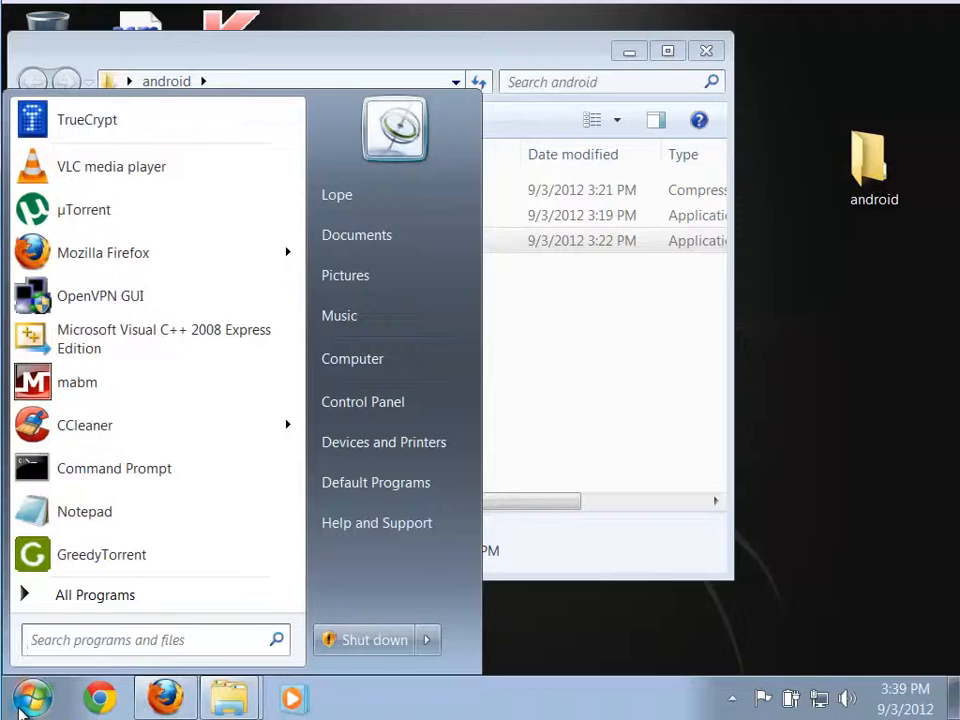
text(cmd)
key(Return)
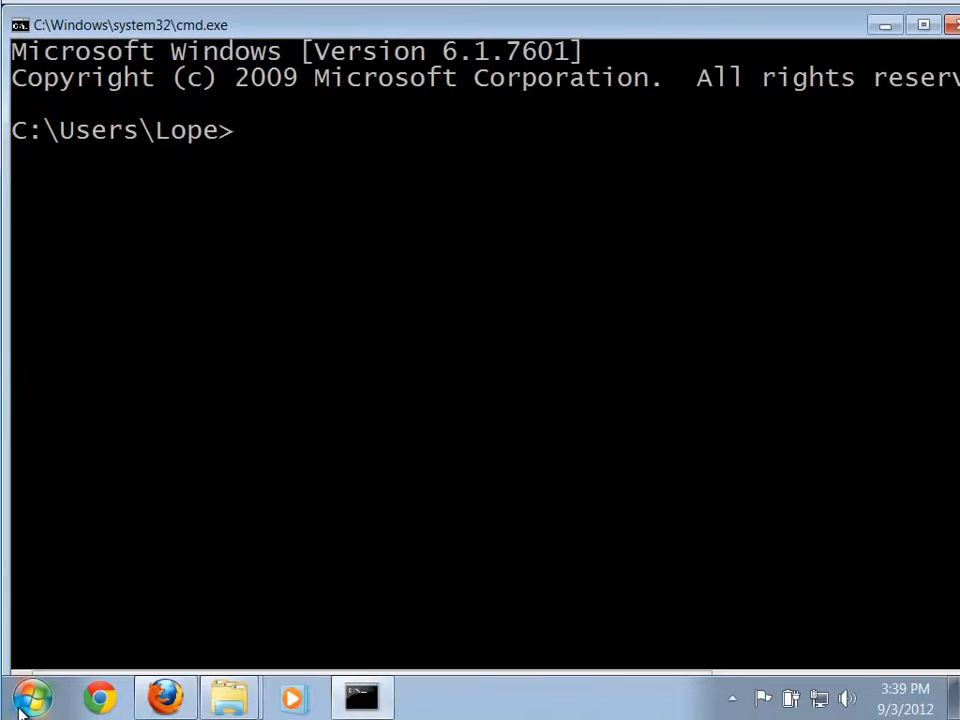
text(java )
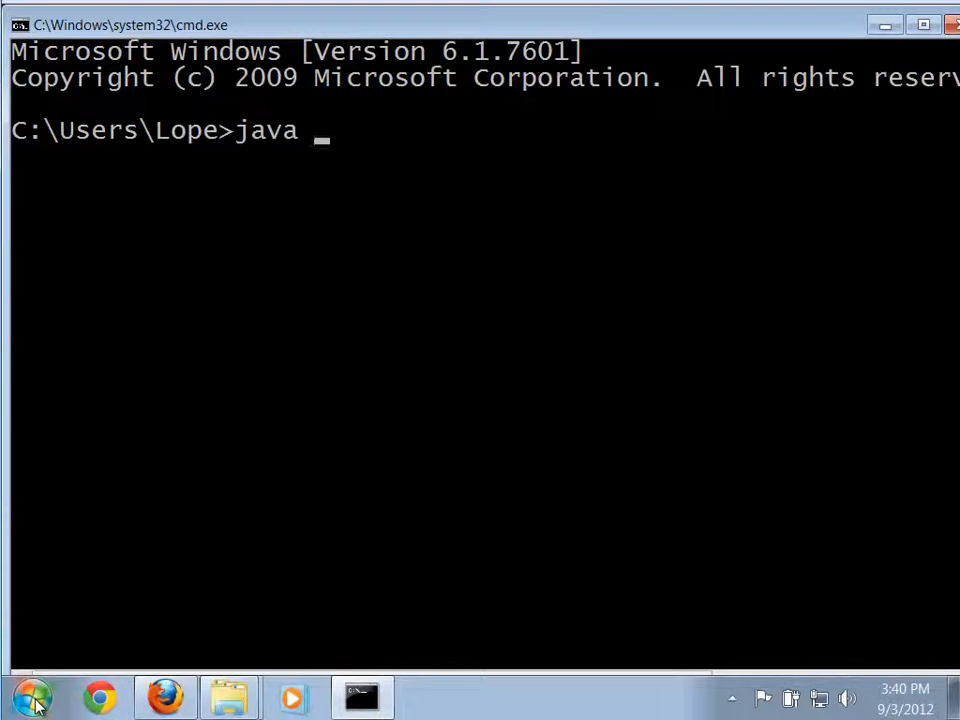
text(-version)
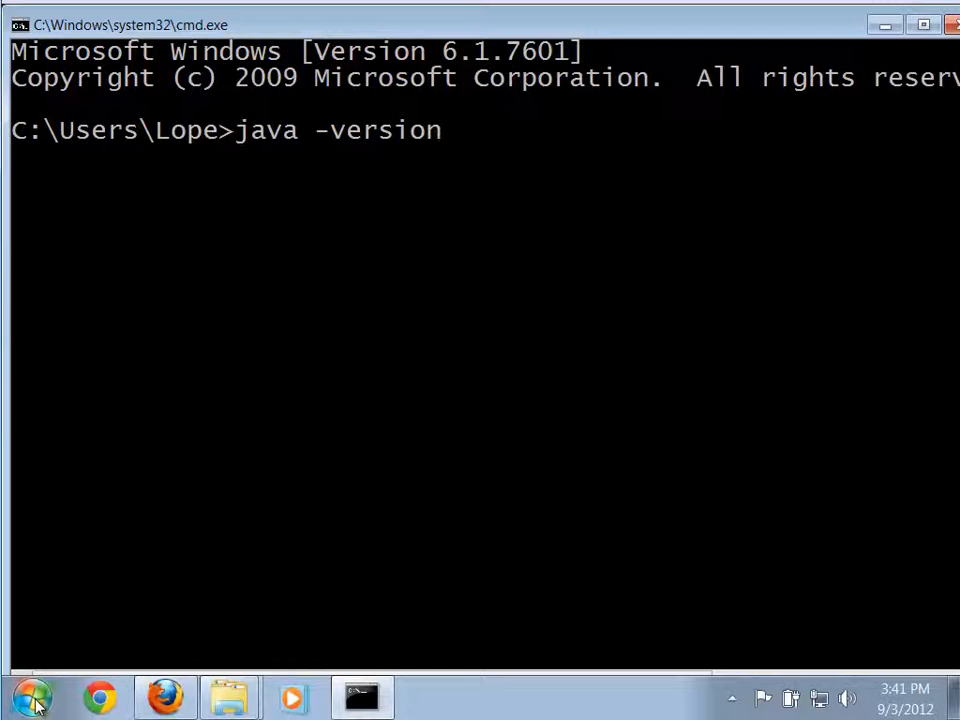
key(Return)
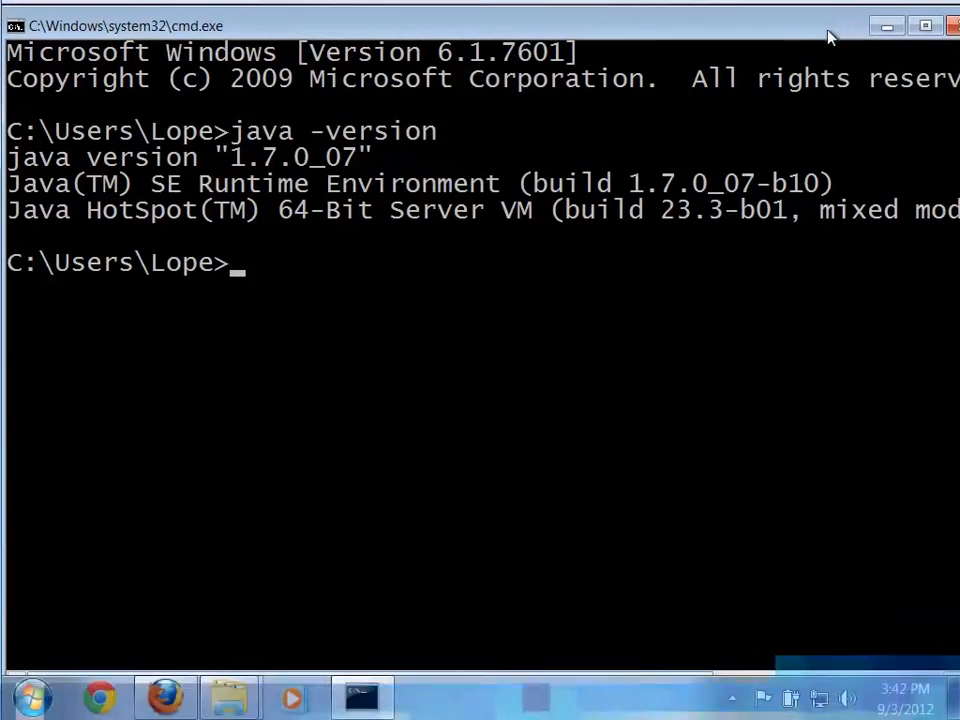
click(947, 35)
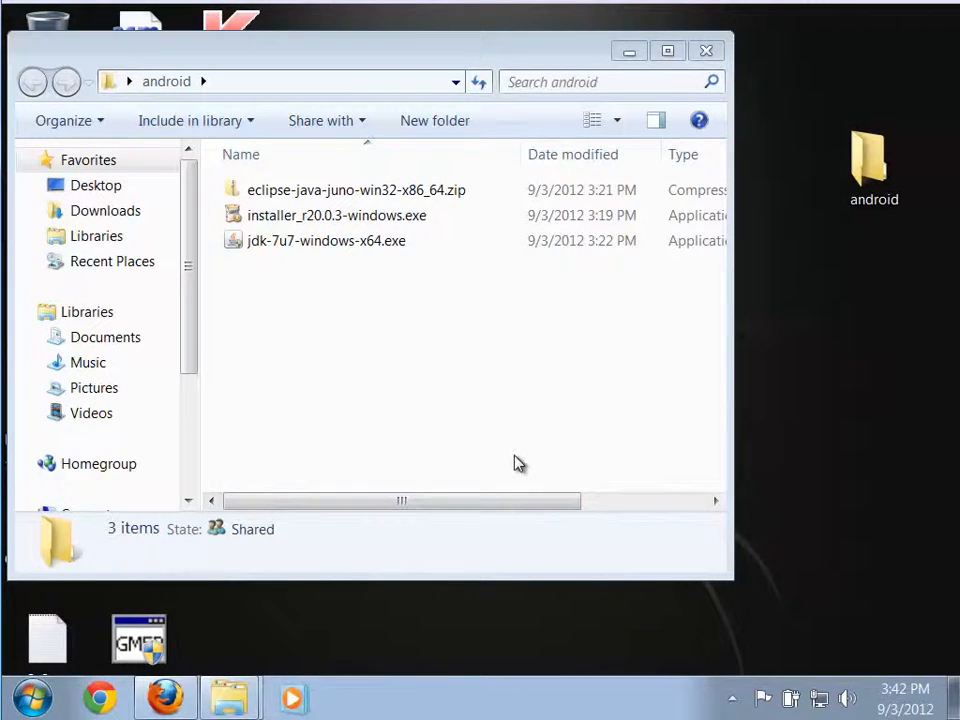
Open eclipse-java-juno-win32-x86_64.zip in the android folder and examine the contents of its eclipse folder.
drag(377, 58, 437, 63)
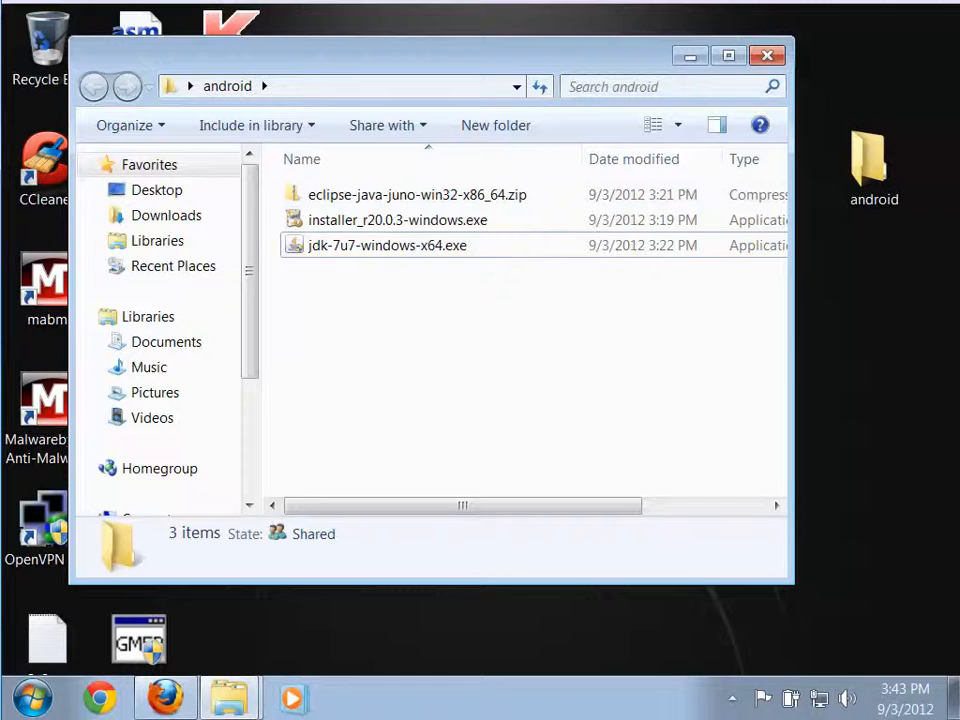
double_click(308, 197)
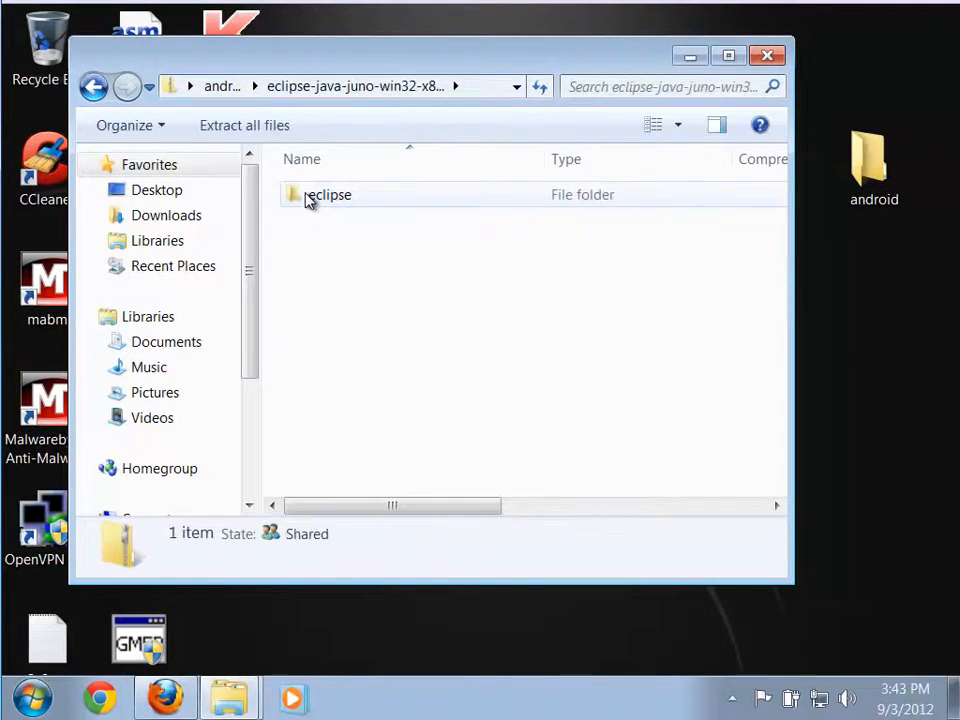
drag(332, 69, 395, 95)
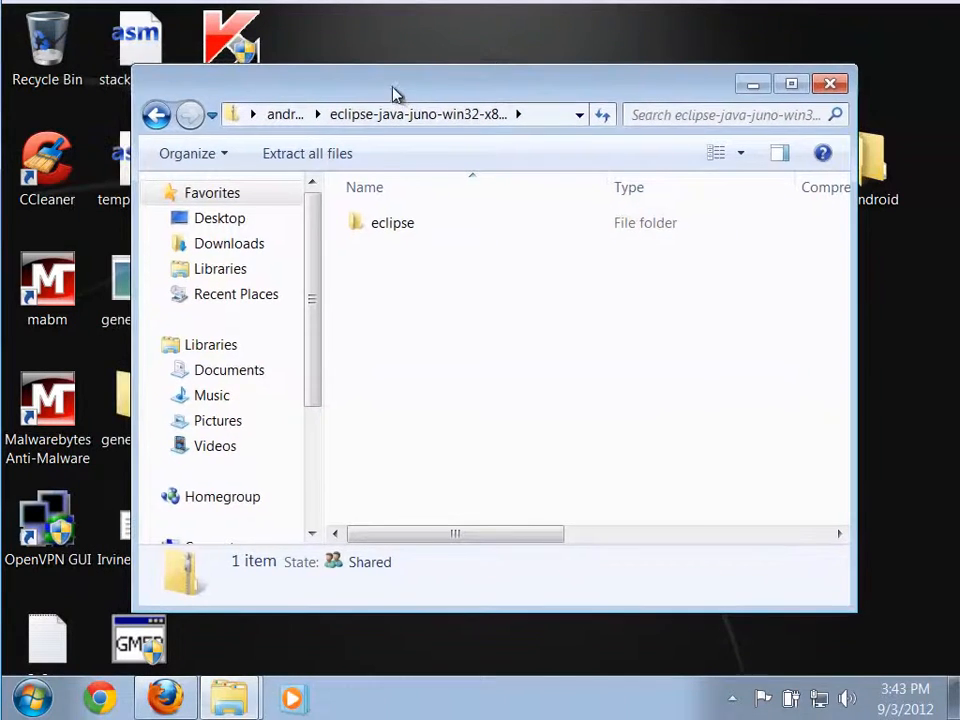
click(156, 114)
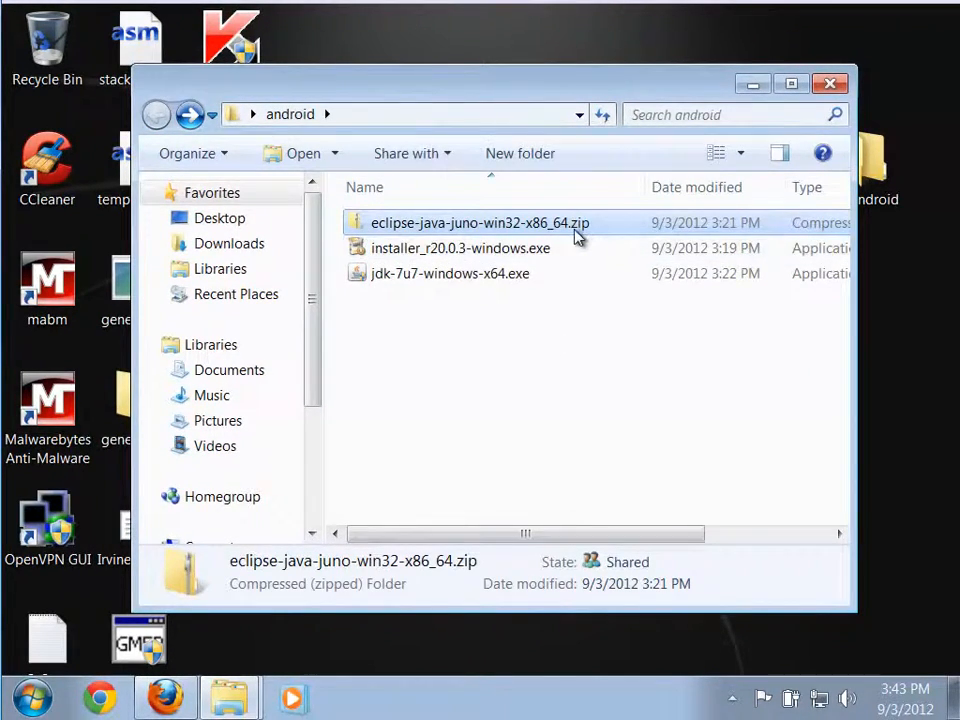
double_click(357, 226)
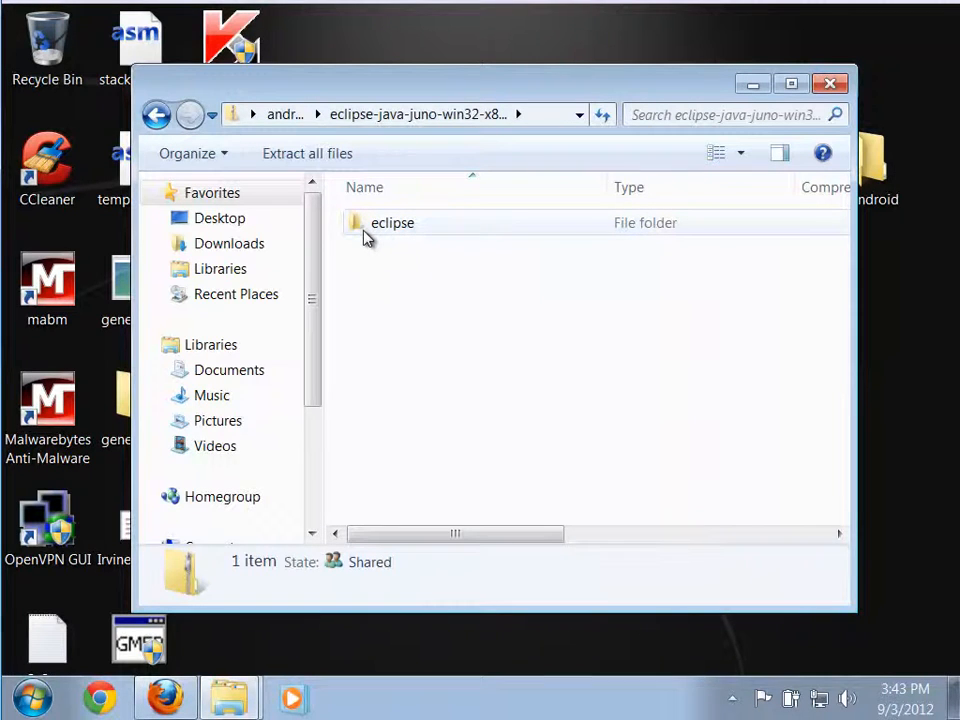
double_click(366, 236)
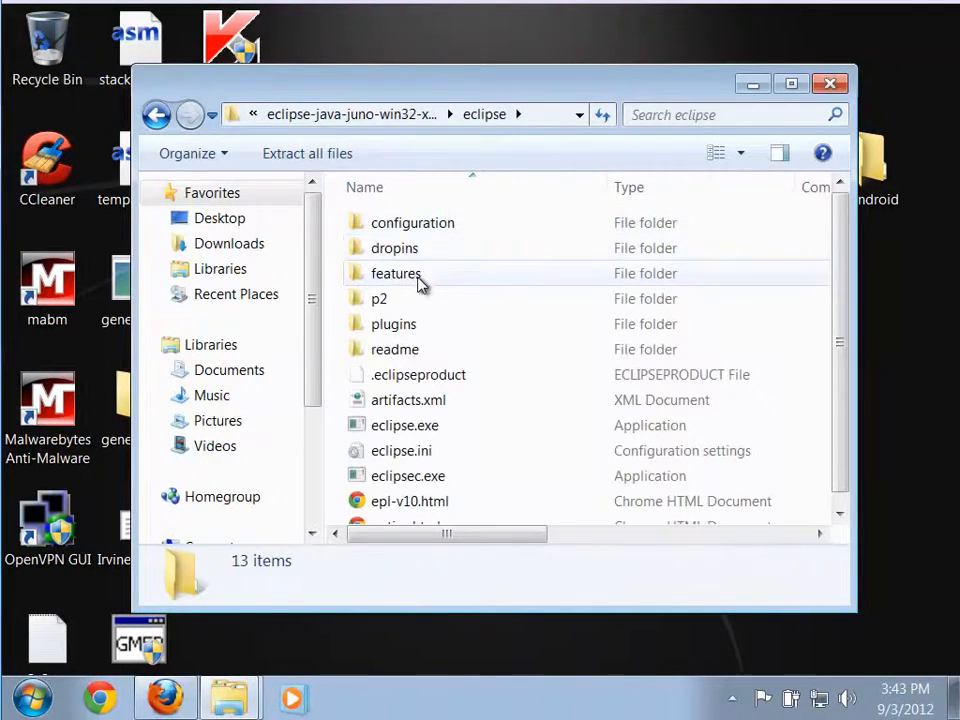
click(156, 114)
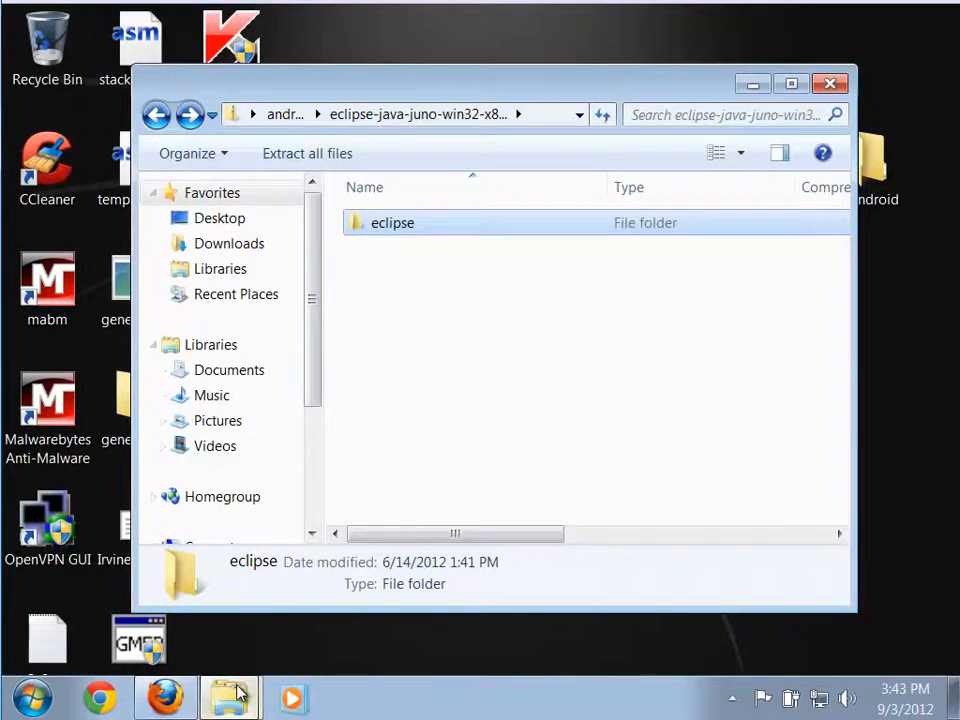
Close the jdk1.7.0_07 folder window and browse to the root of Local Disk (C:) in a new window.
mouse_move(236, 706)
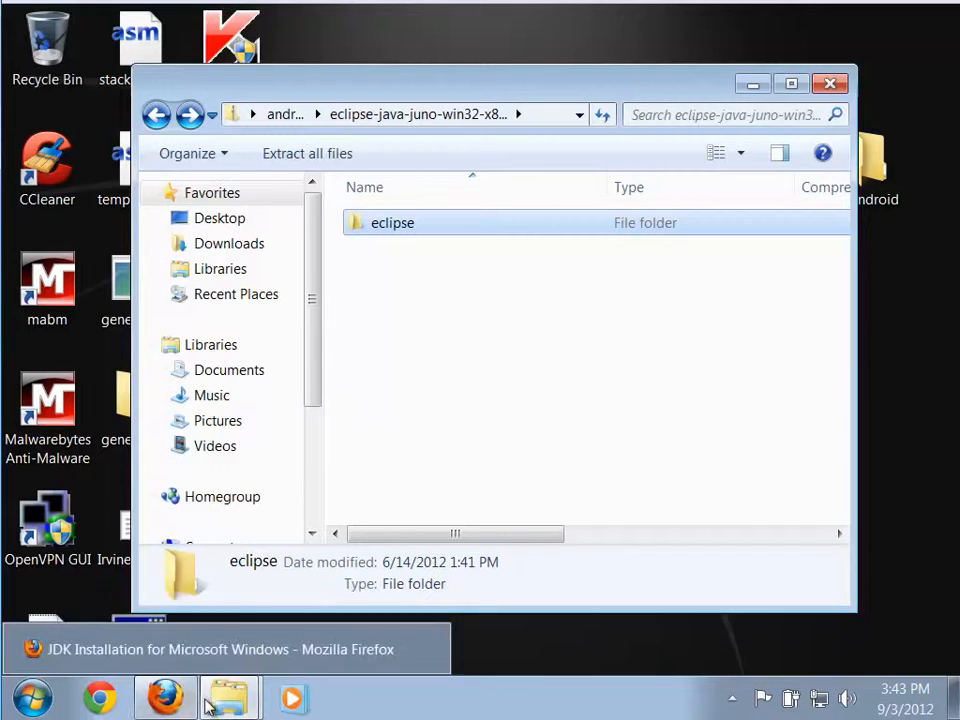
click(236, 652)
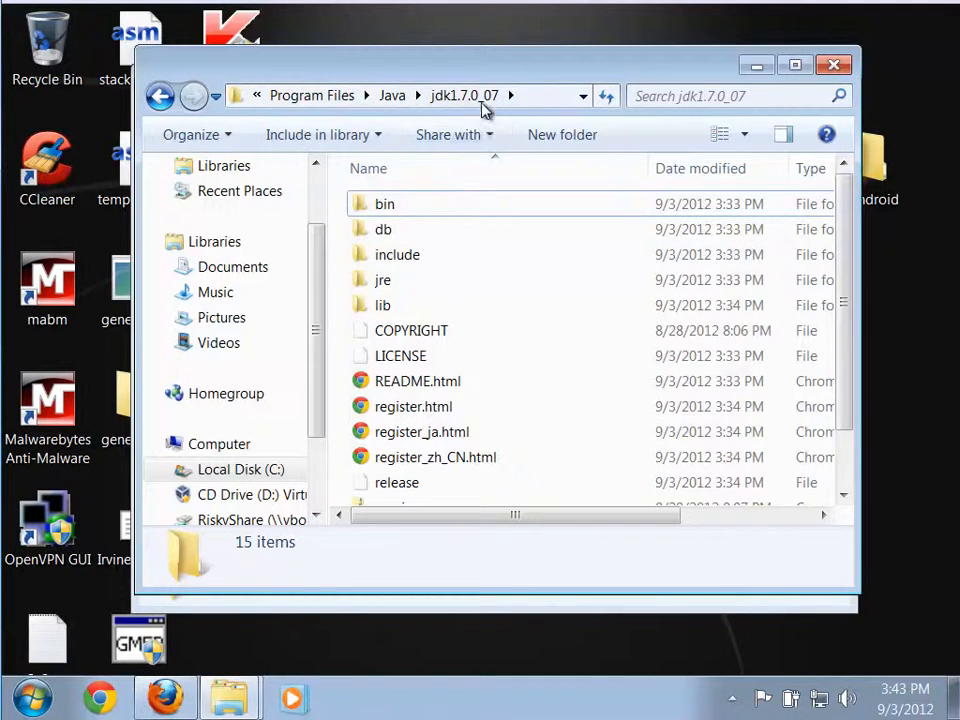
click(834, 66)
click(33, 699)
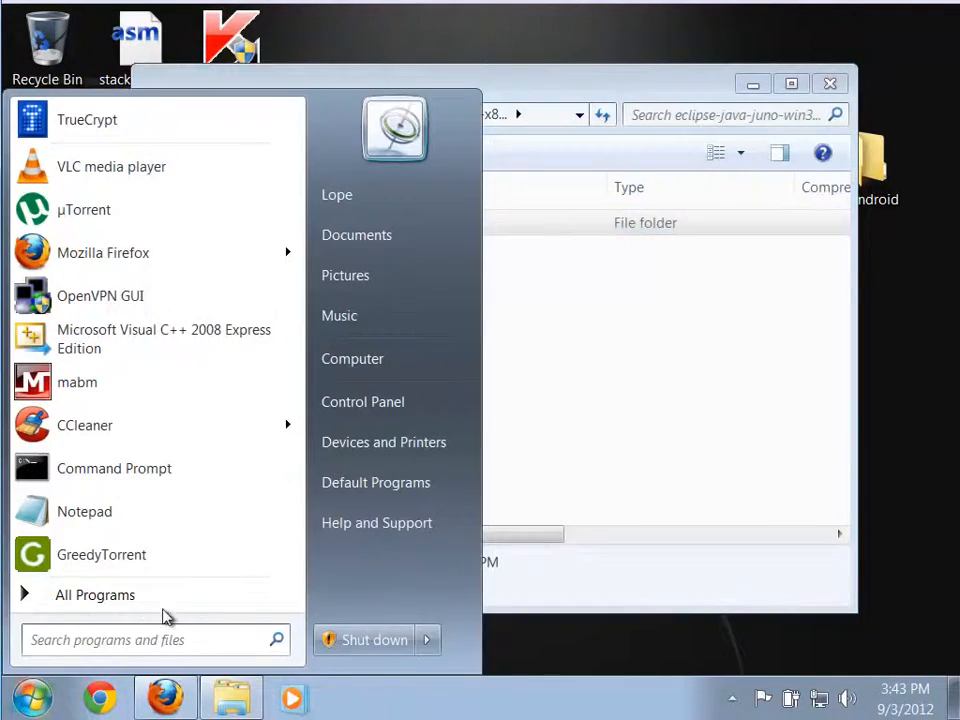
click(369, 364)
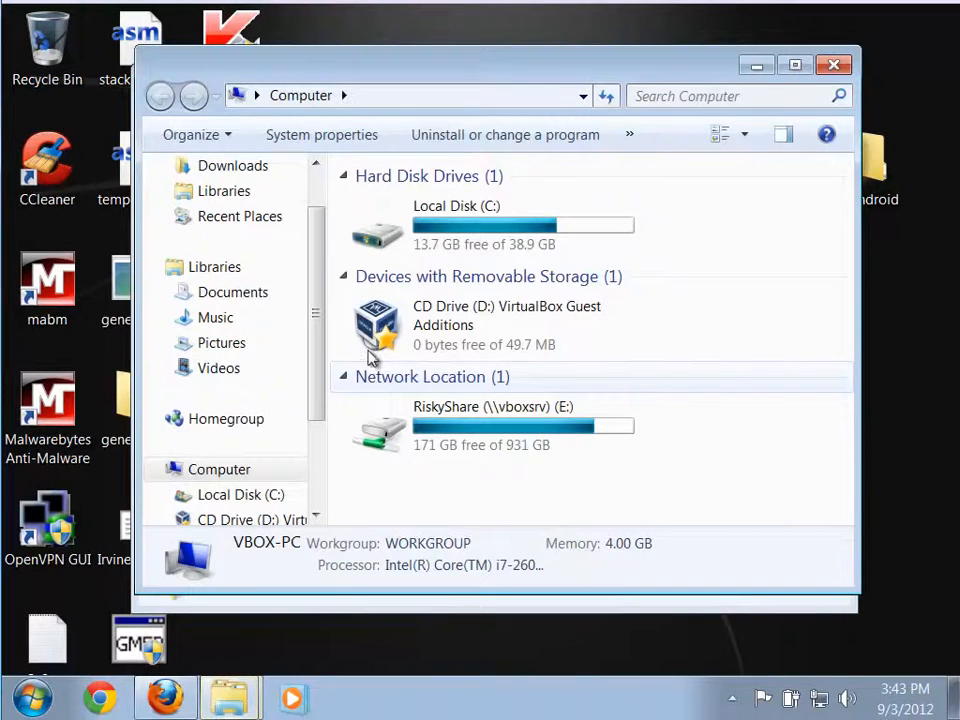
double_click(378, 230)
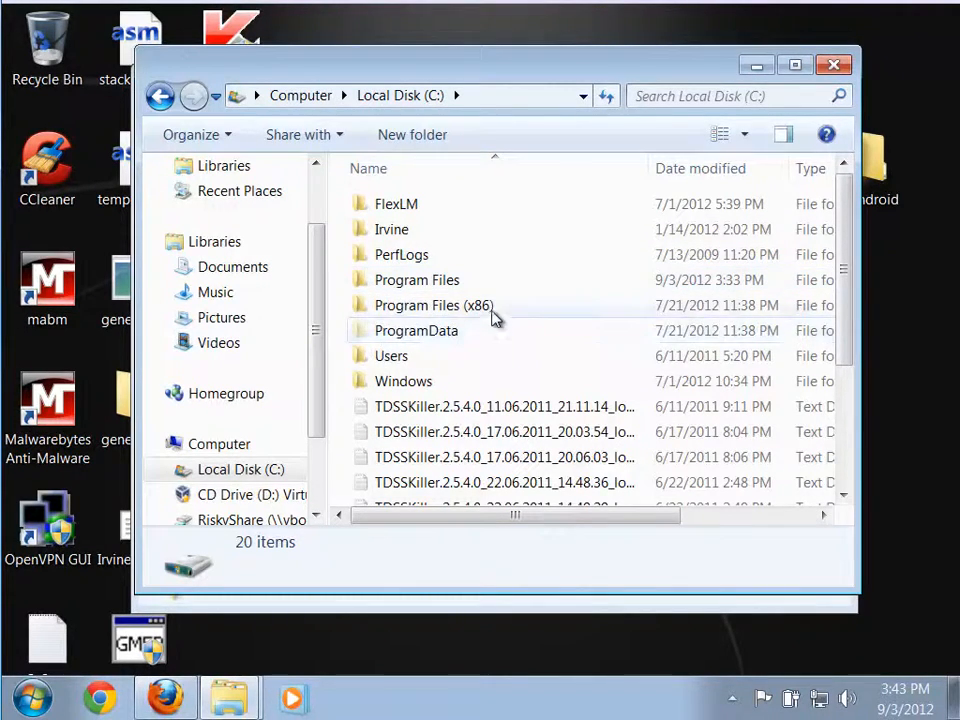
Extract the eclipse folder from the zip archive onto the desktop and return to the android folder.
key(super+Tab)
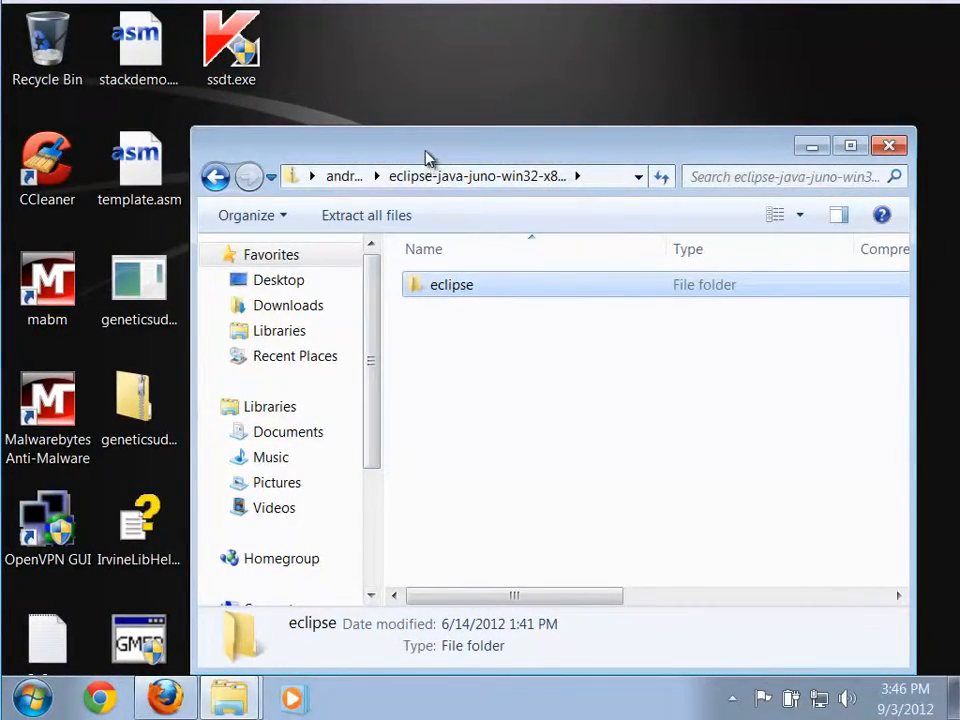
drag(427, 158, 425, 245)
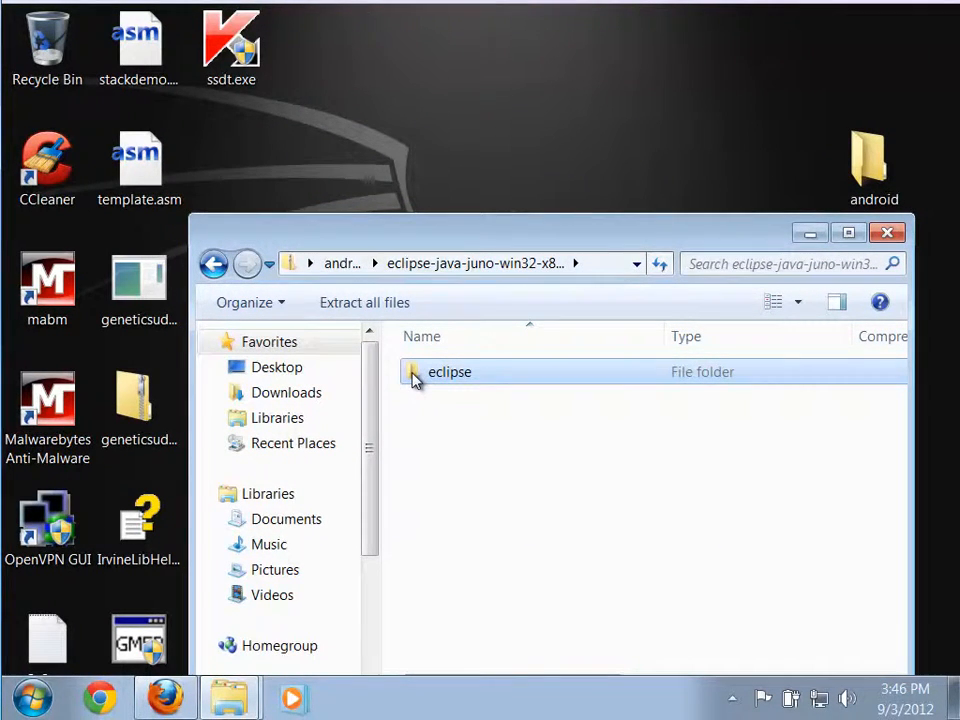
drag(415, 378, 438, 173)
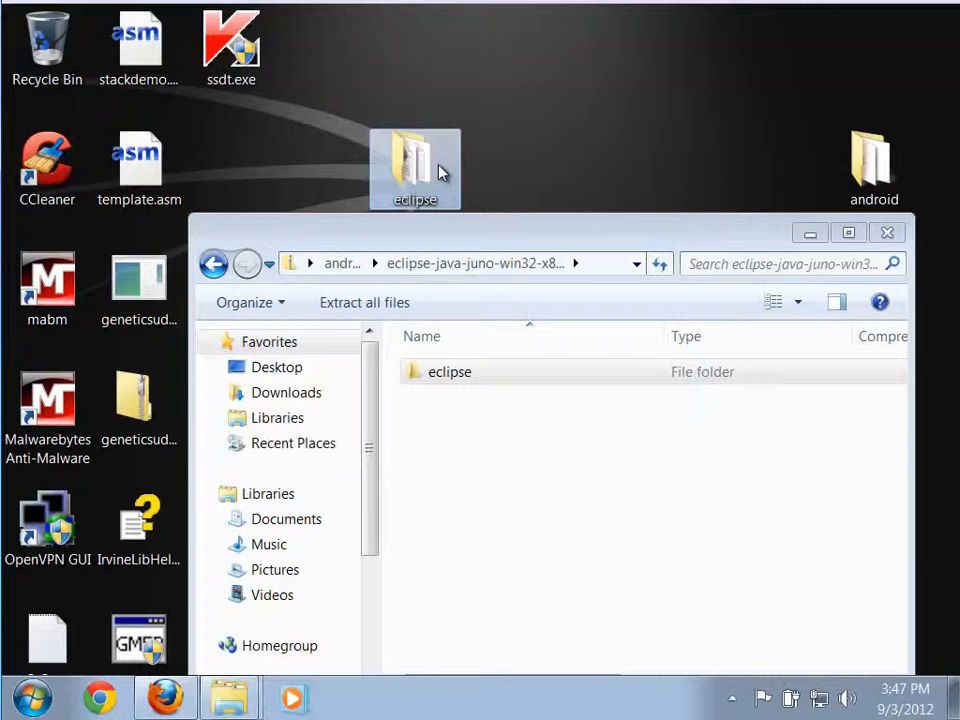
click(212, 266)
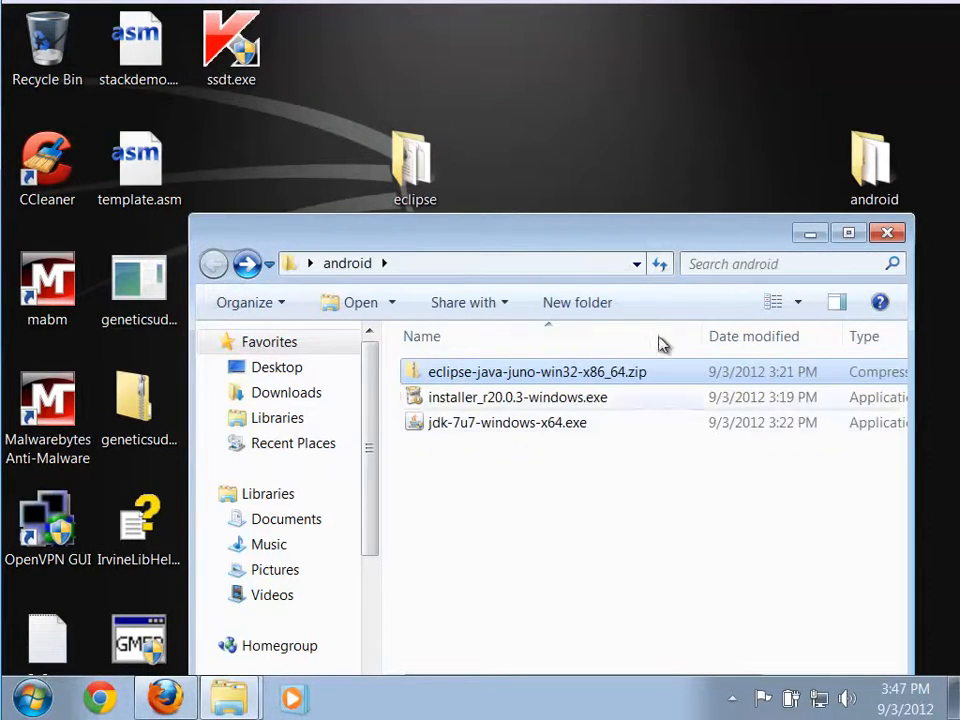
click(810, 243)
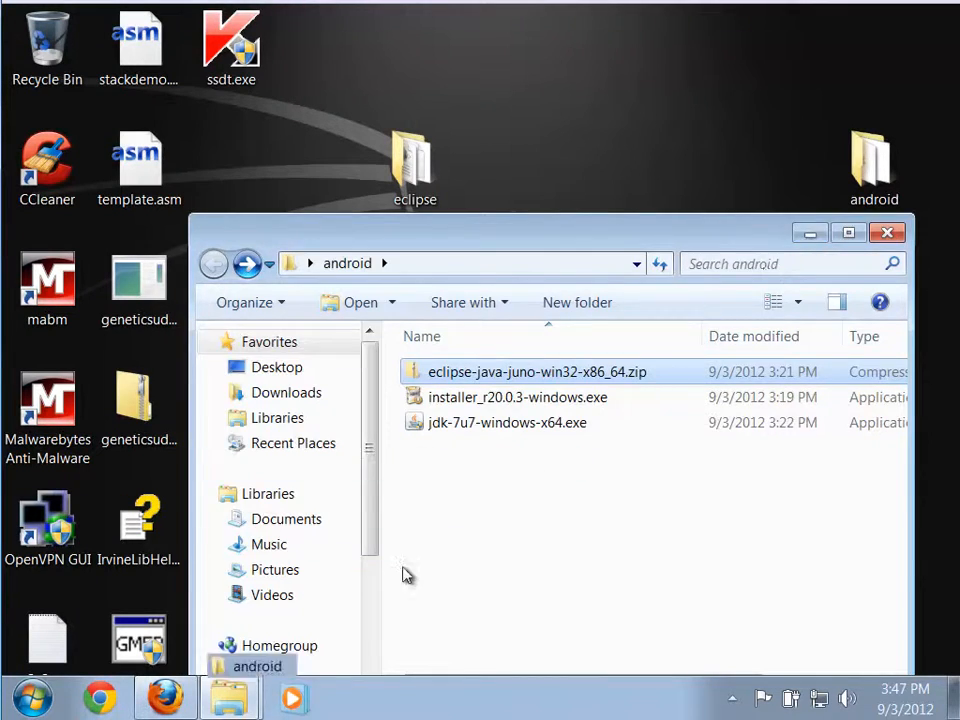
Move the eclipse folder from the desktop into Program Files on Local Disk (C:), authorizing it with the administrator password.
mouse_move(229, 698)
click(237, 657)
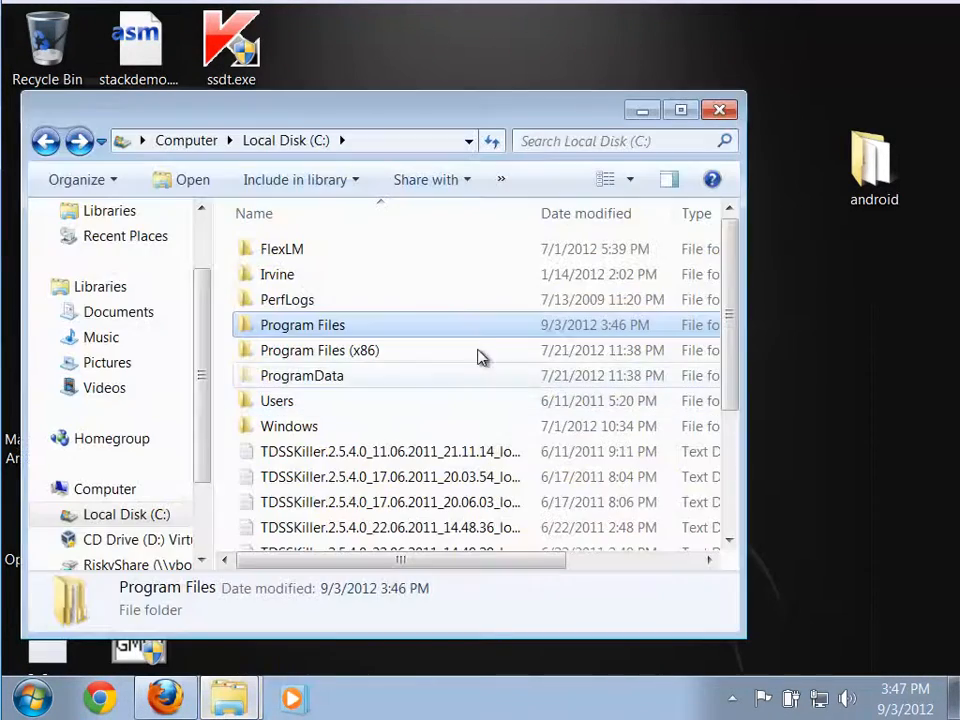
drag(349, 111, 437, 233)
drag(412, 178, 401, 447)
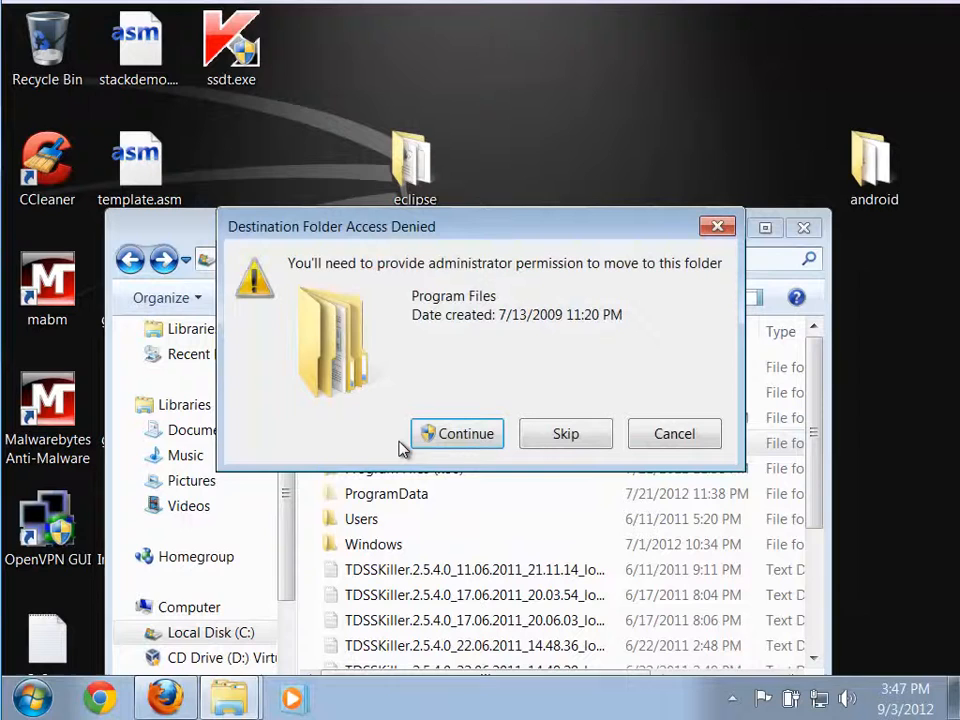
click(458, 436)
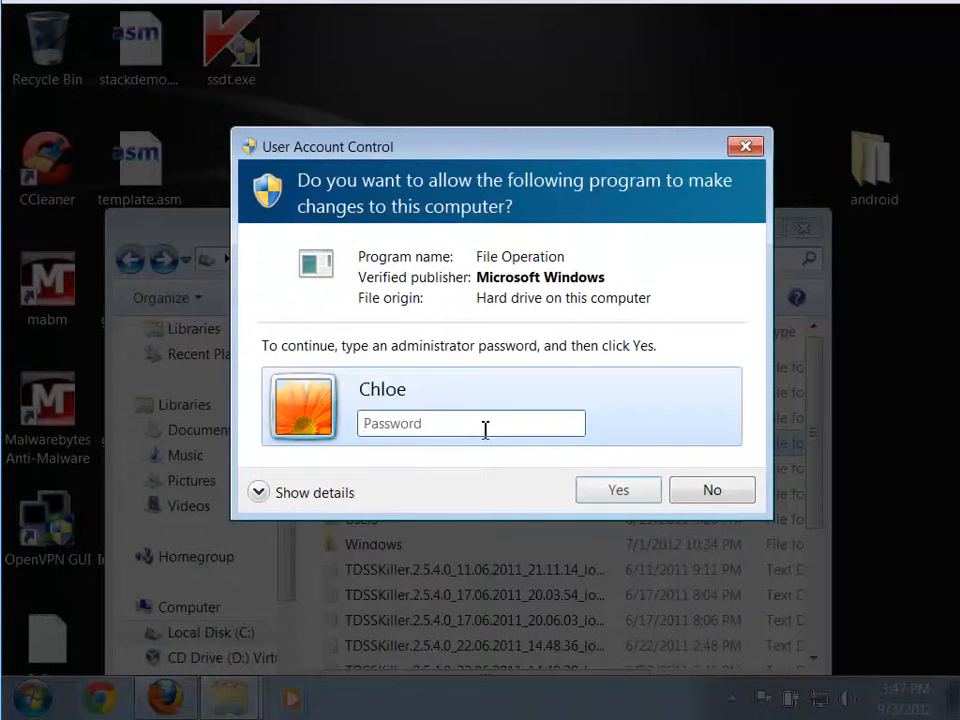
text(•)
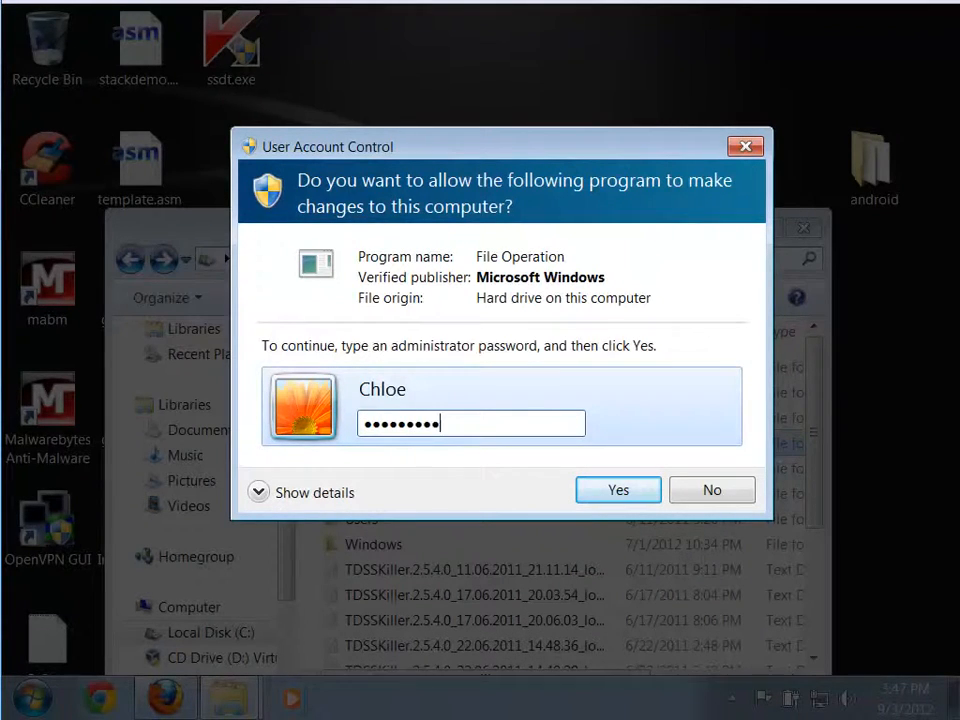
click(613, 500)
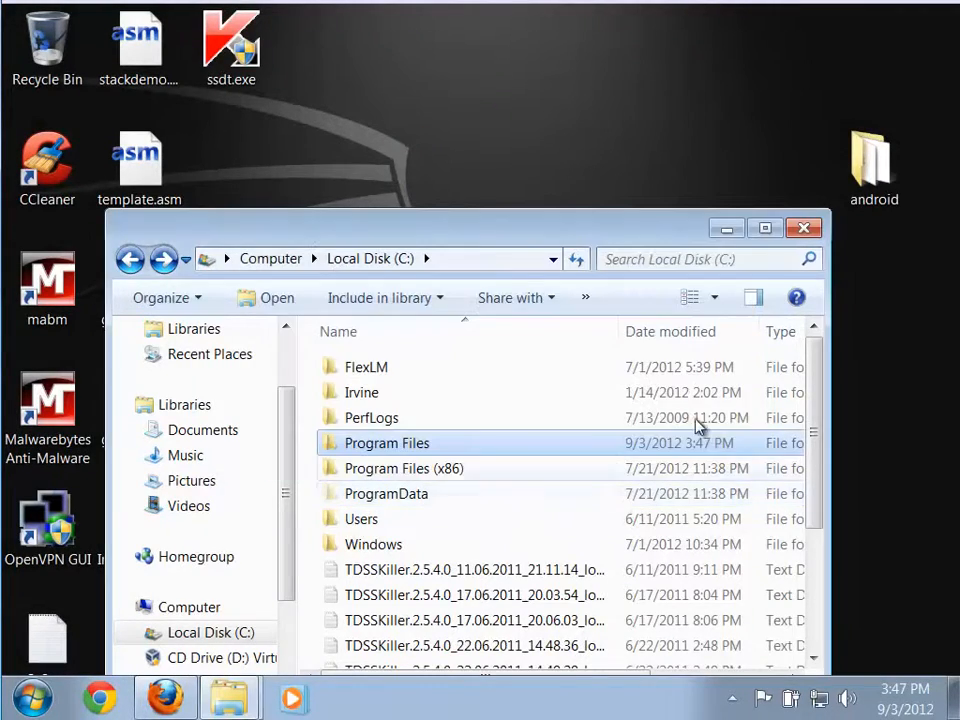
Open the eclipse folder inside Program Files and examine its contents.
drag(599, 226, 618, 122)
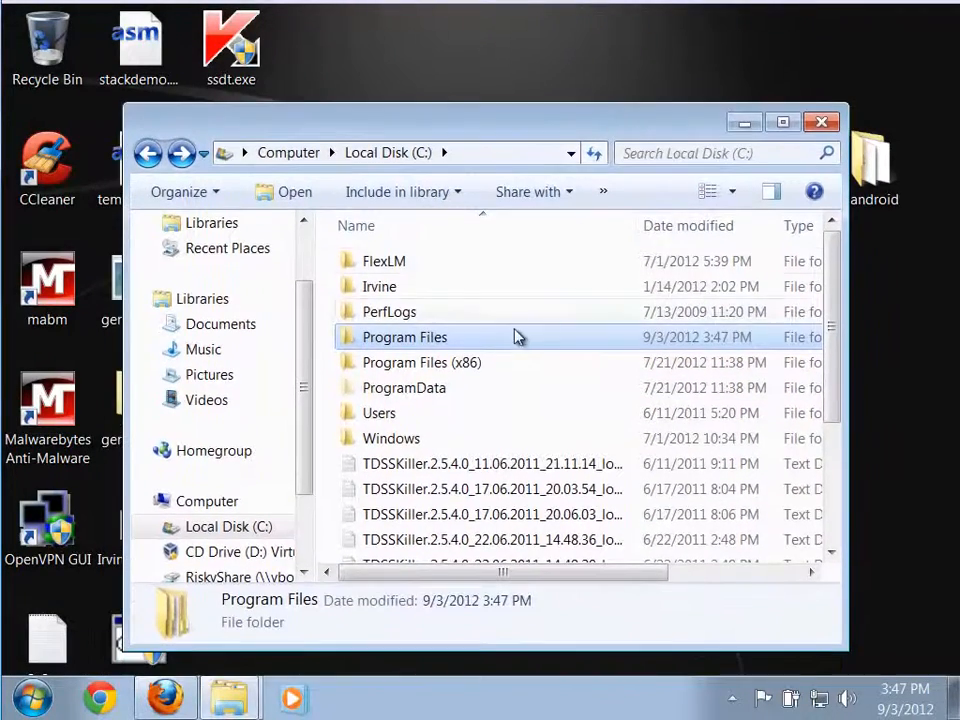
double_click(441, 340)
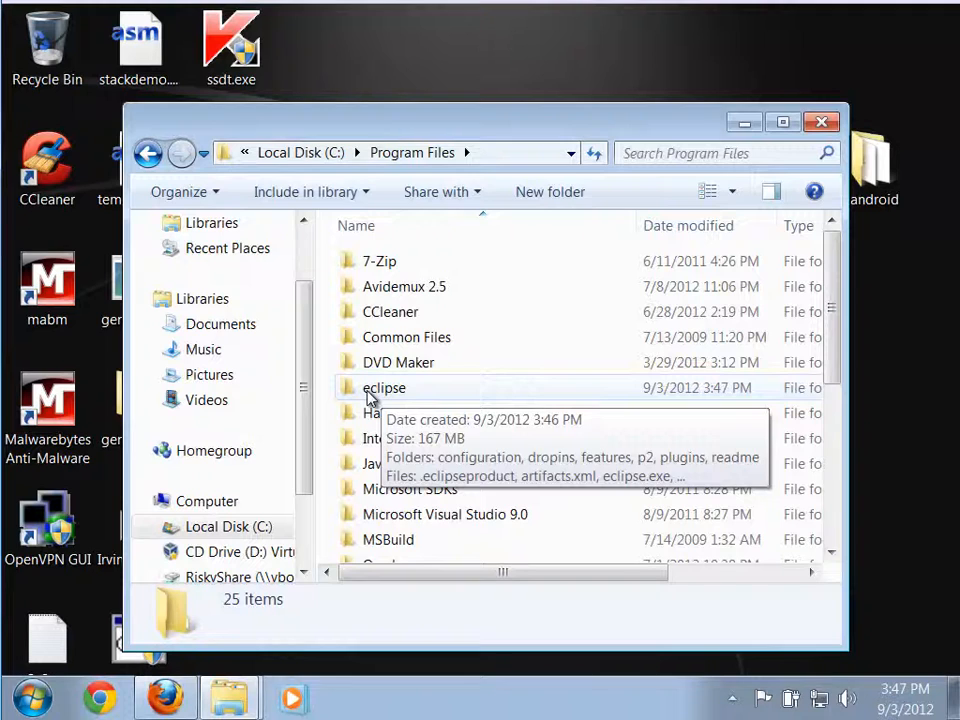
double_click(368, 390)
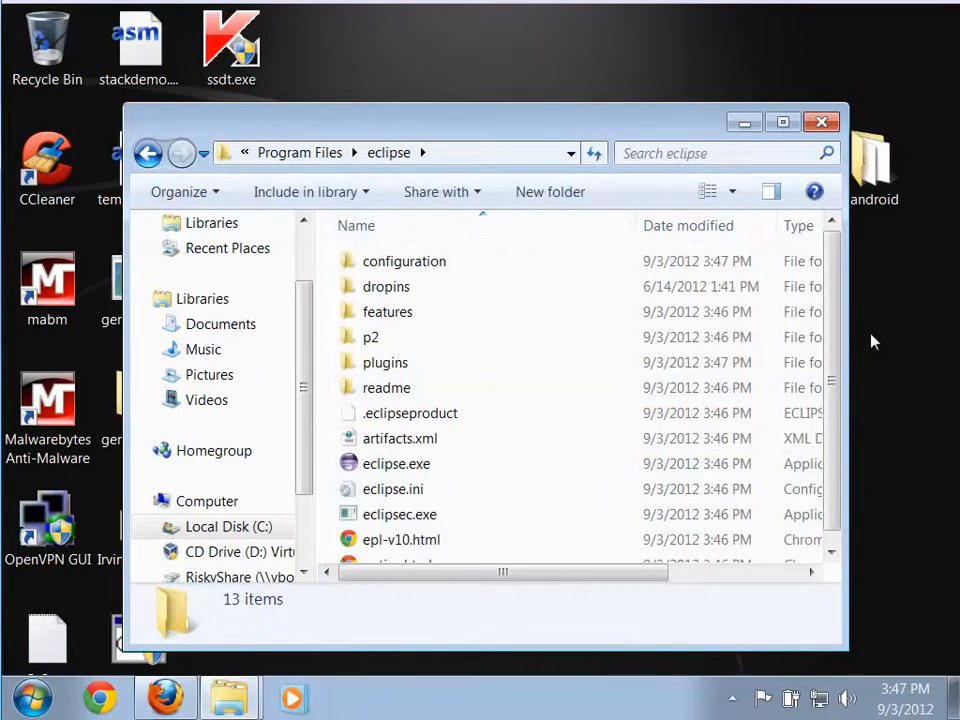
drag(830, 383, 840, 328)
Look through the full list of installed programs and return to the main program list.
click(33, 697)
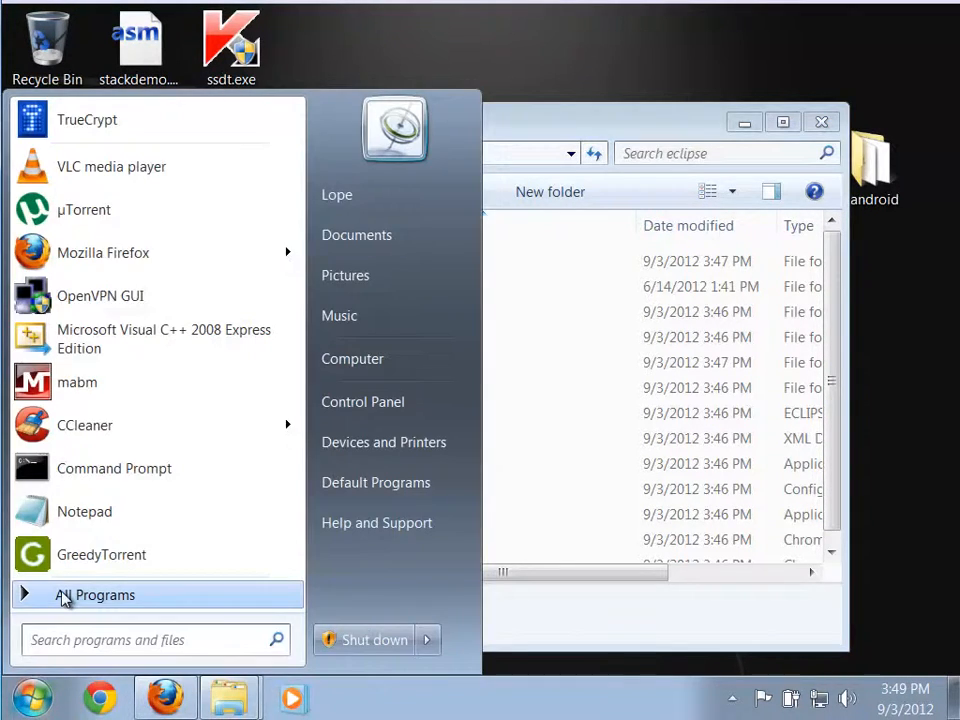
click(62, 598)
drag(296, 336, 290, 292)
scroll(274, 418, down, 3)
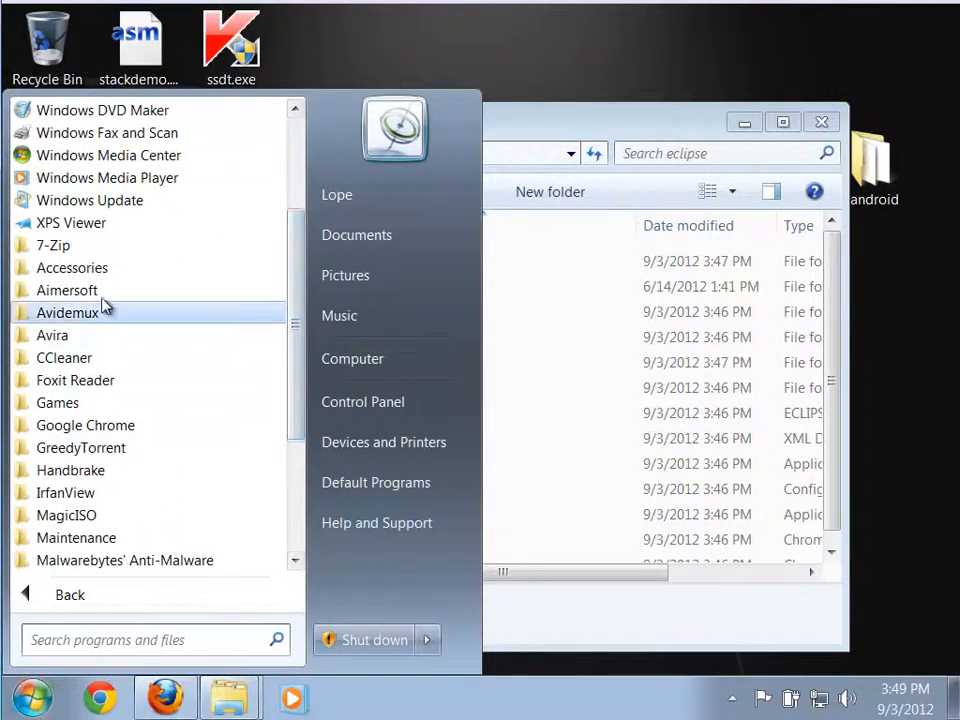
drag(294, 360, 255, 184)
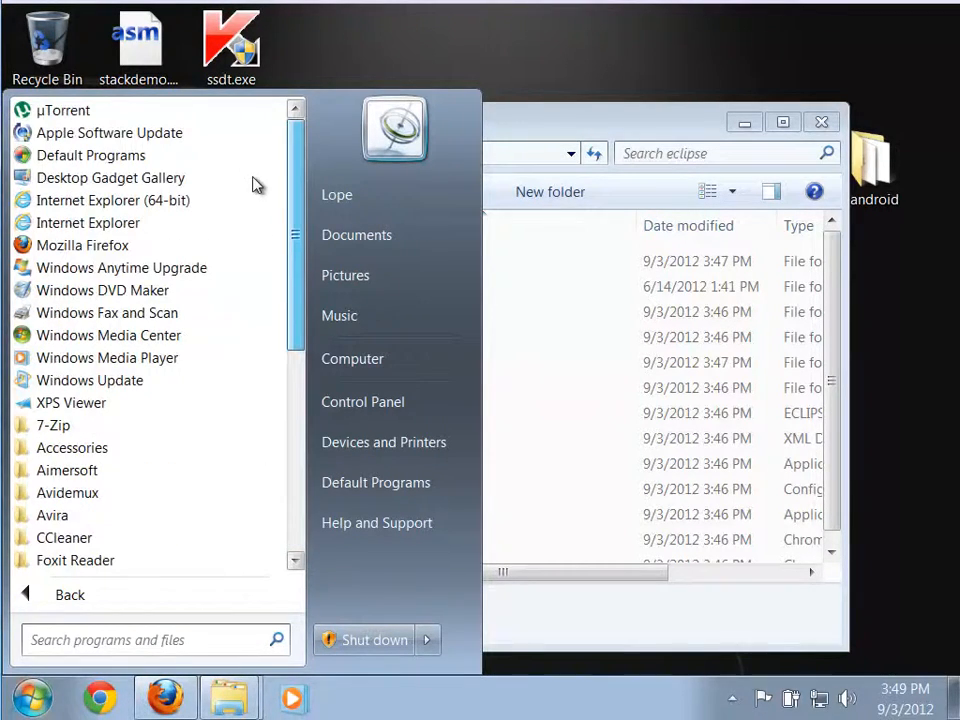
click(85, 596)
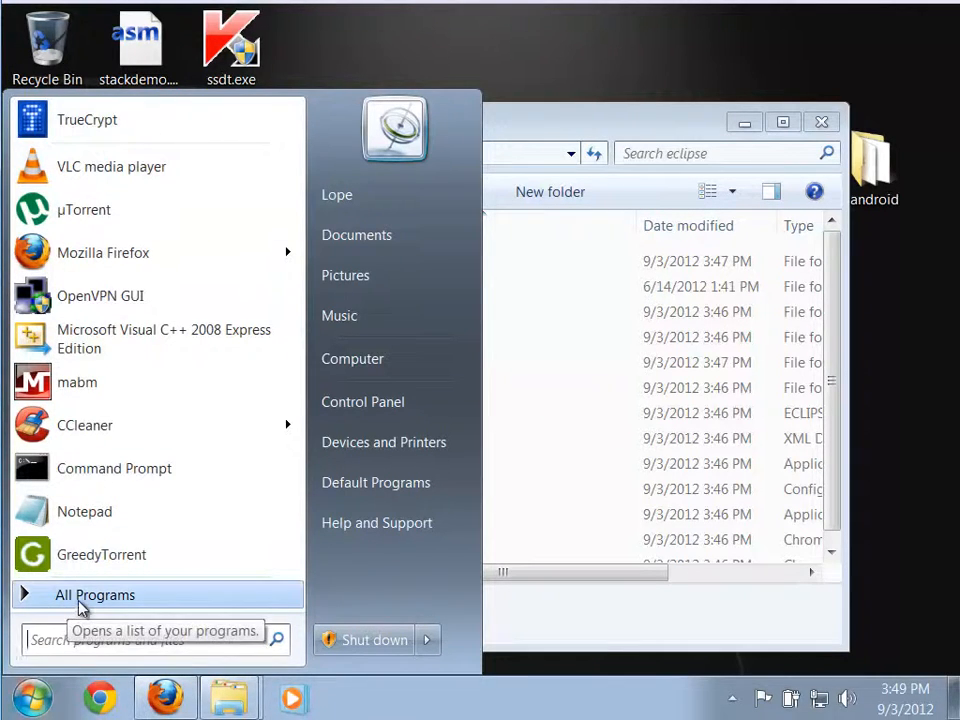
Open the all-users Start Menu folder in a file window and go into its Programs folder.
right_click(84, 600)
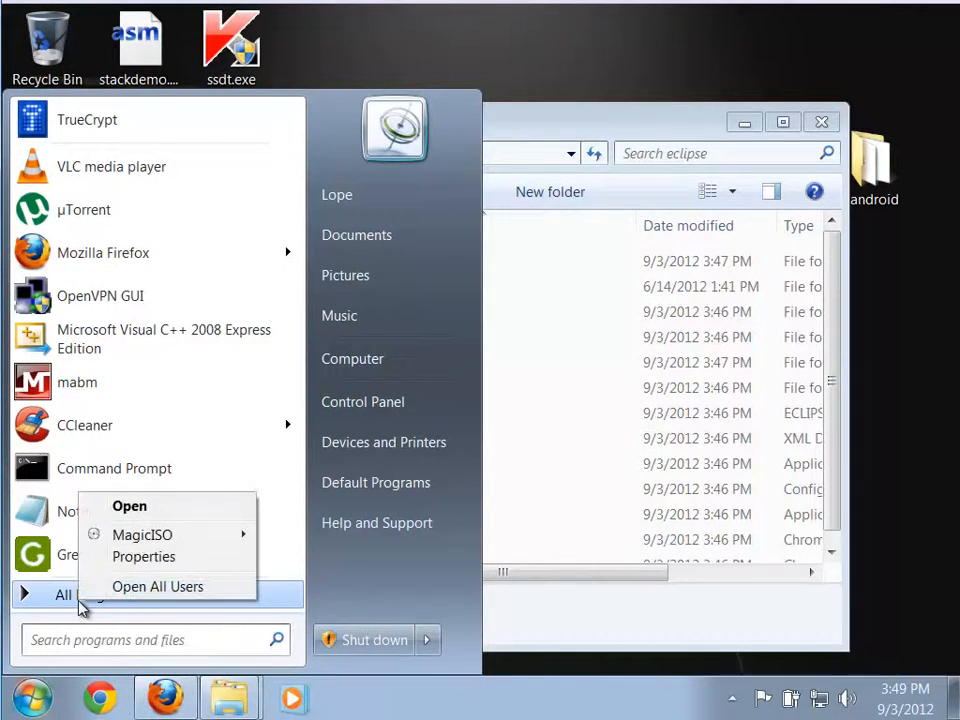
click(145, 588)
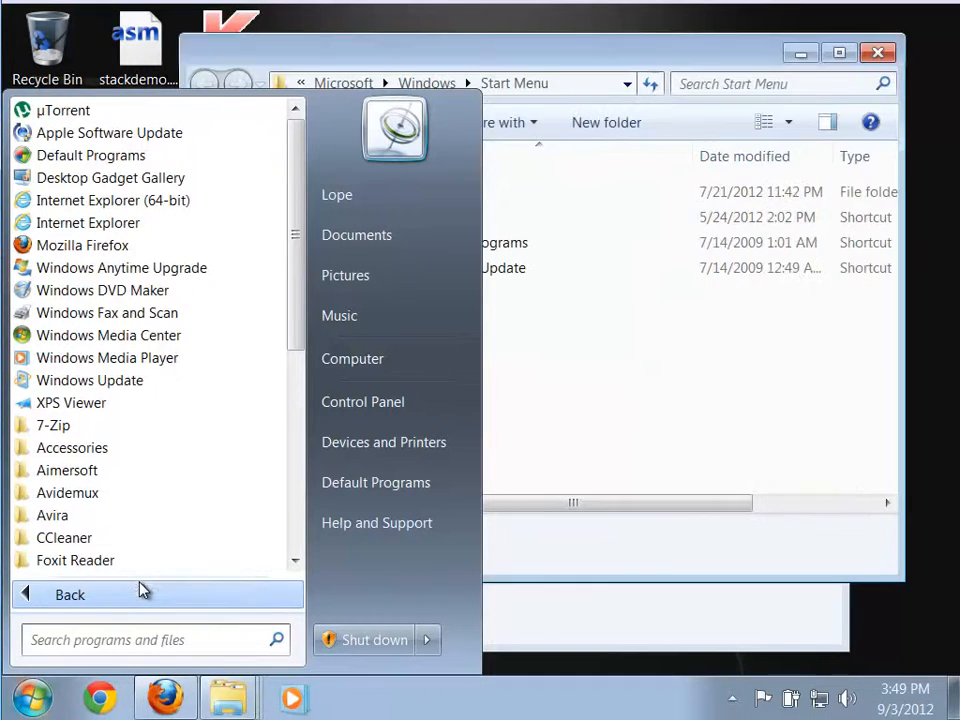
click(475, 59)
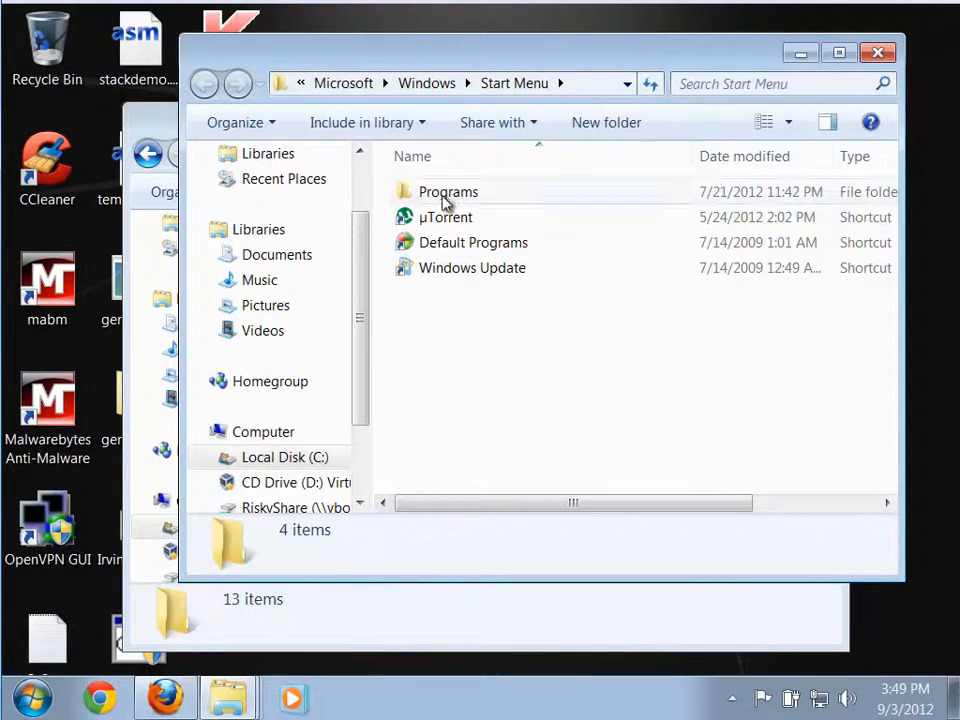
double_click(445, 195)
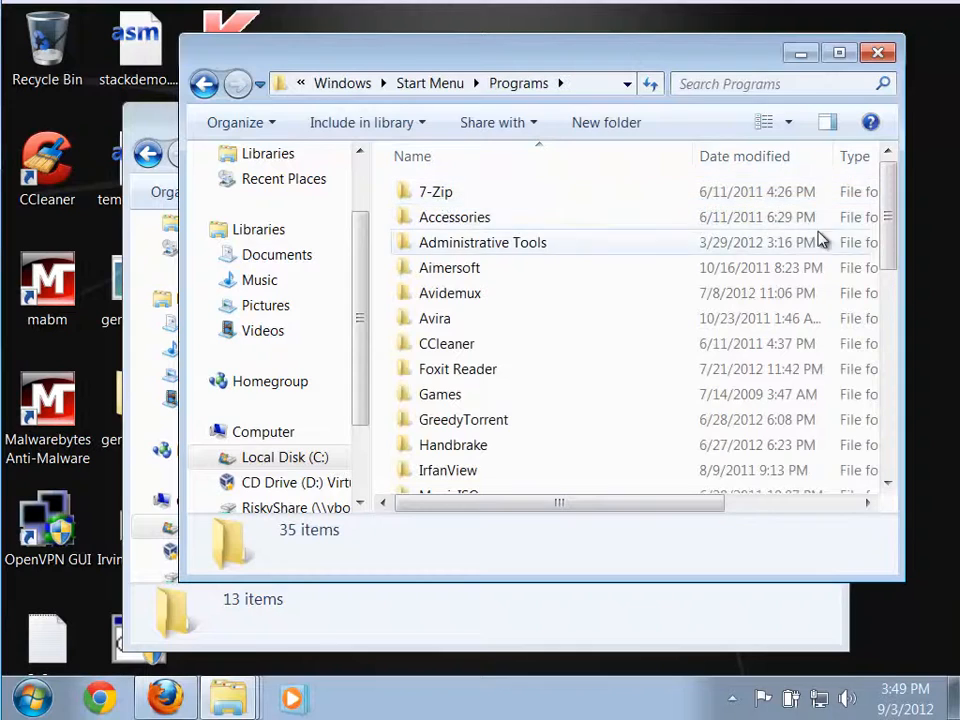
Create a folder named eclipse in the Start Menu's Programs folder, authorizing with the administrator password, and open it.
drag(889, 257, 887, 467)
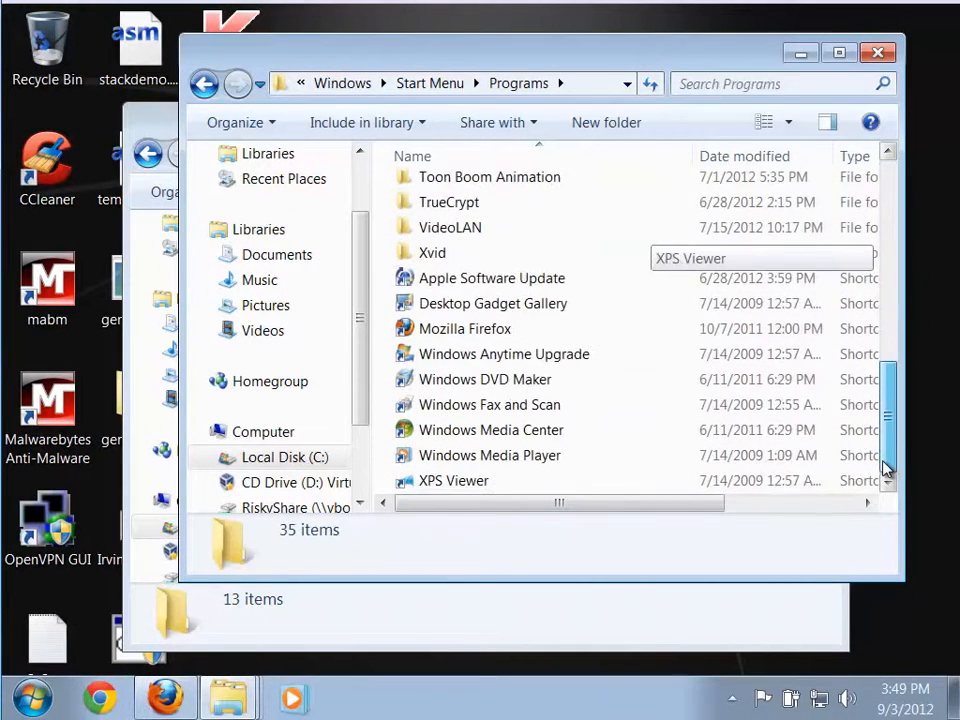
right_click(660, 414)
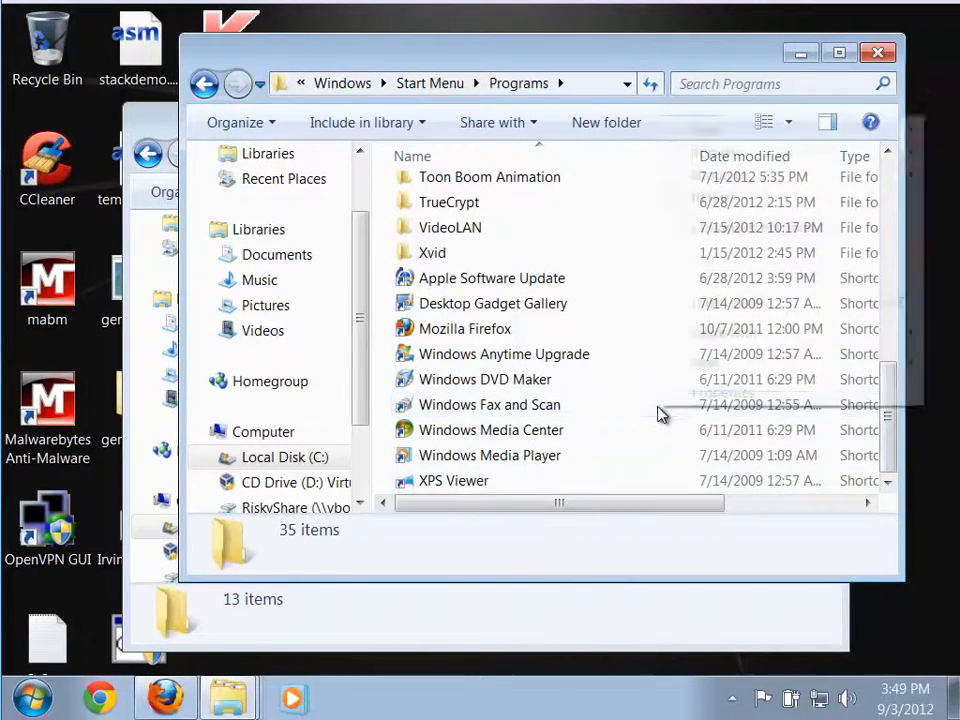
mouse_move(709, 368)
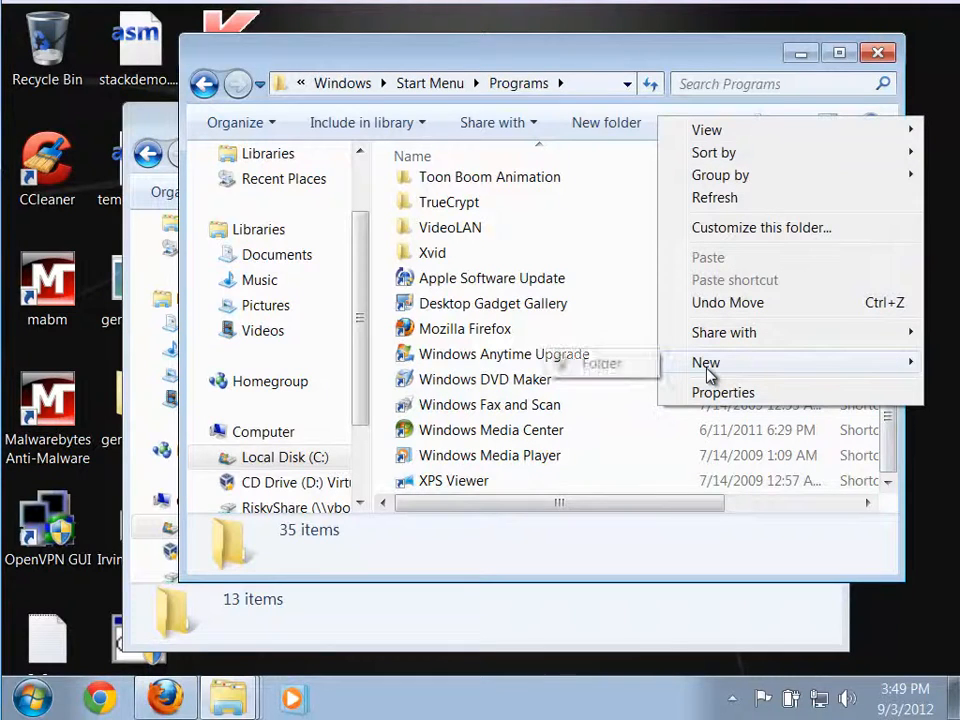
click(585, 366)
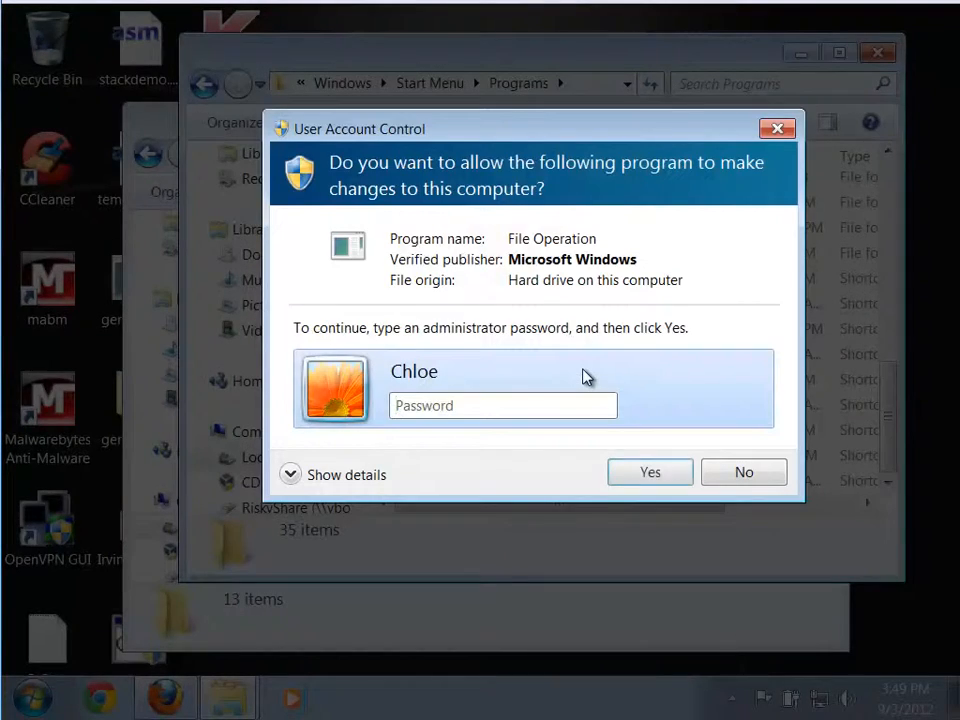
text(p)
key(Return)
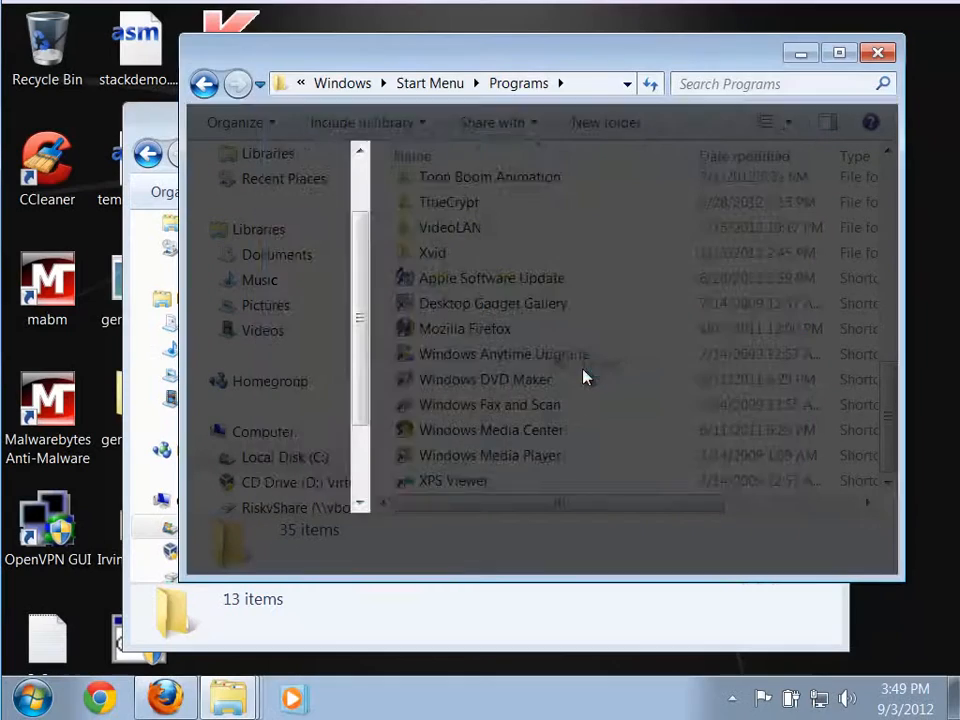
text(ecli)
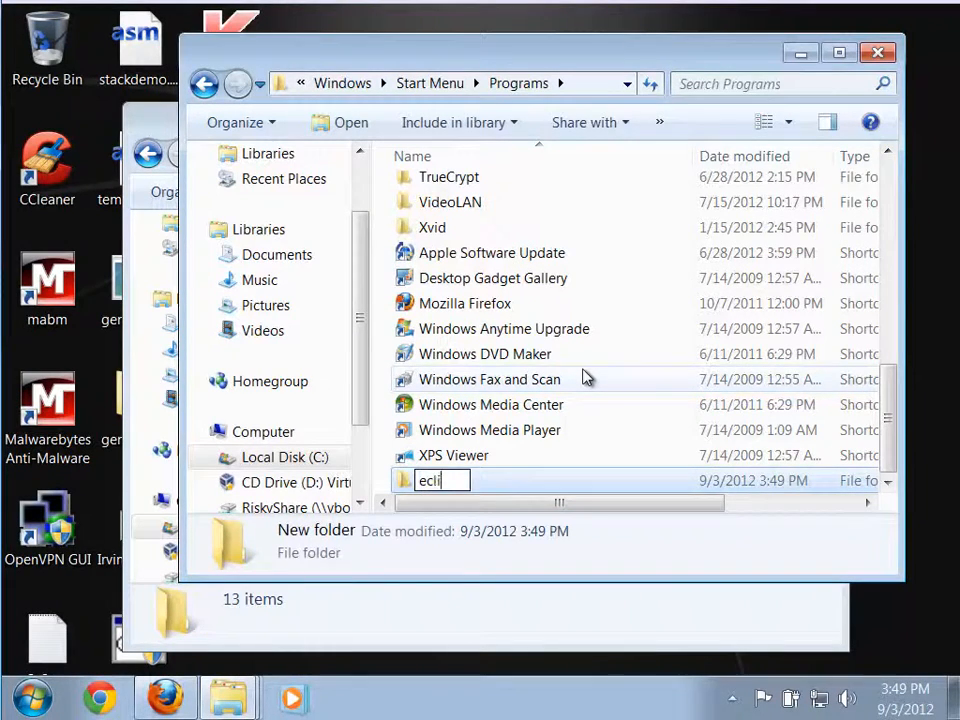
text(pse)
key(Return)
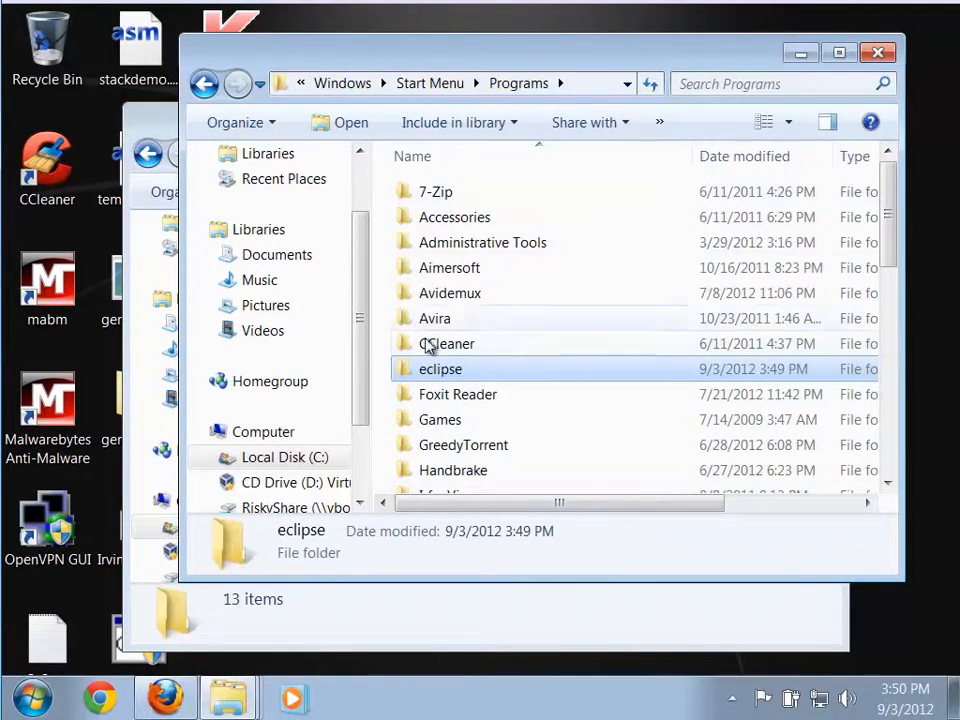
double_click(422, 372)
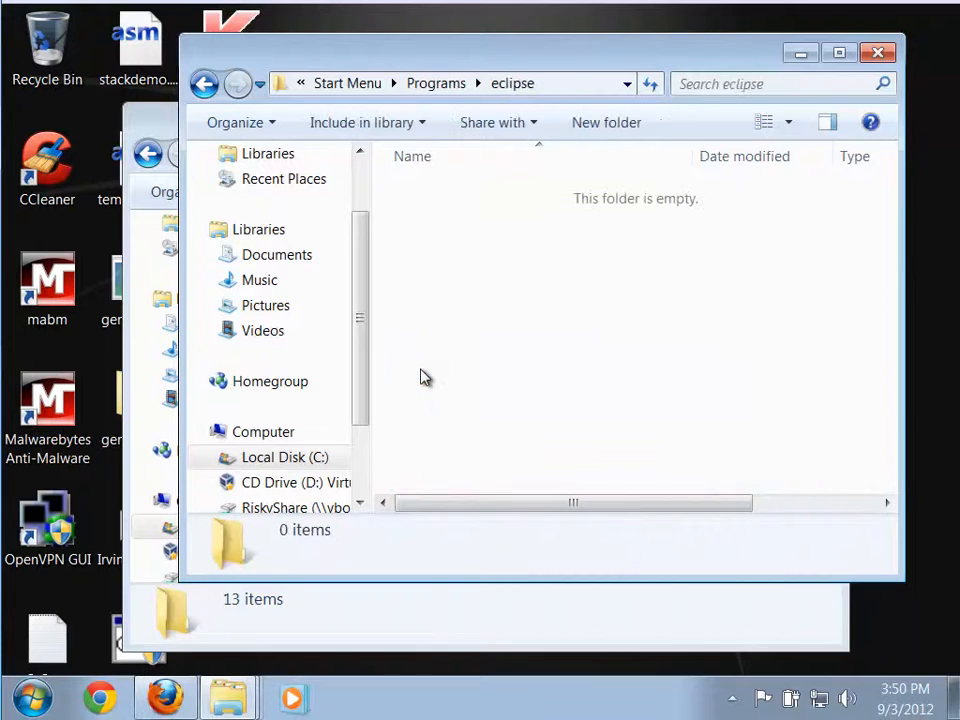
Create a shortcut to eclipse.exe in the Program Files eclipse folder.
click(146, 127)
click(514, 122)
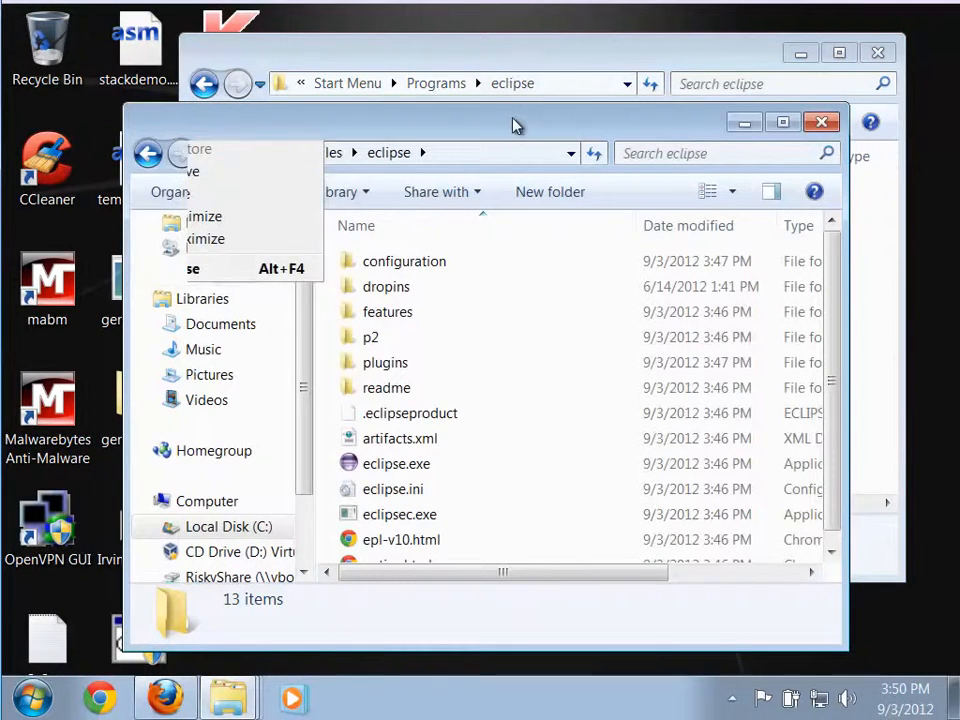
right_click(355, 466)
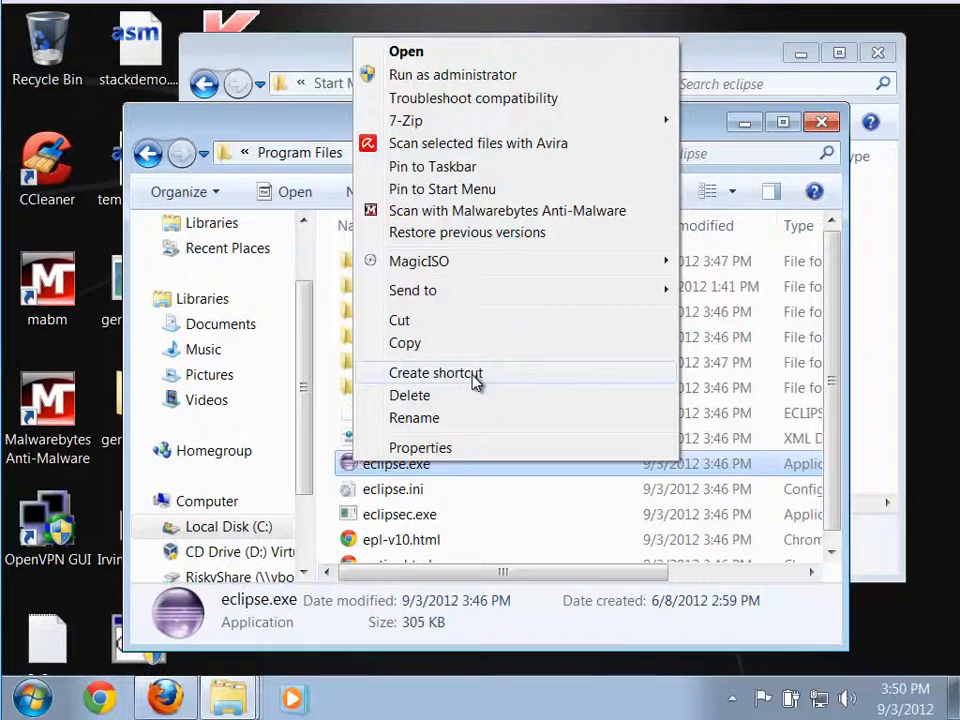
click(436, 373)
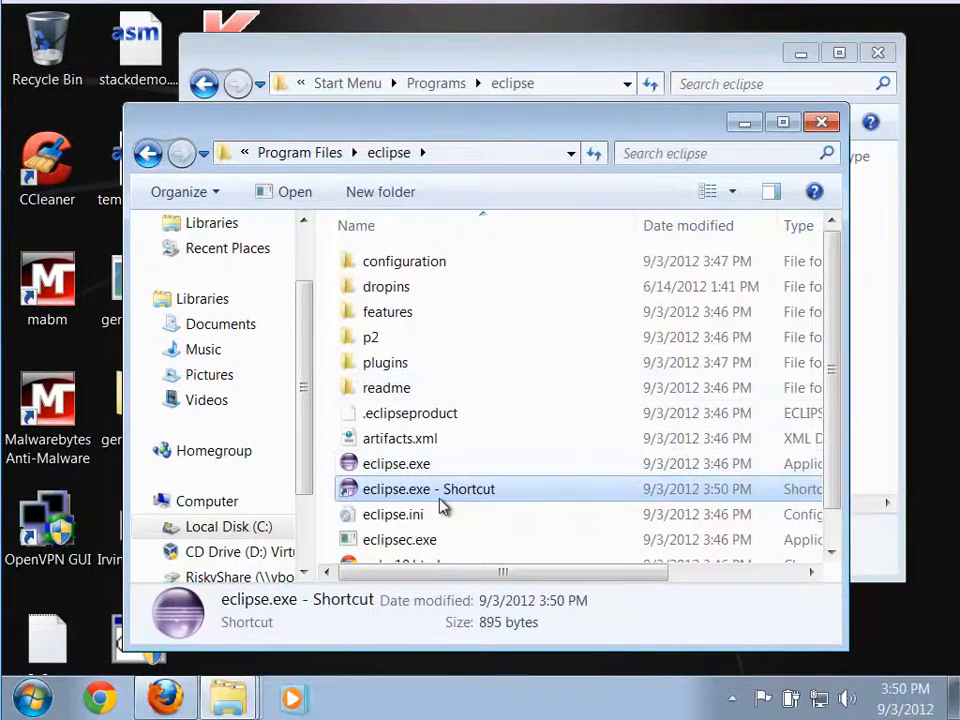
Move the eclipse.exe shortcut into the Start Menu's eclipse folder, authorizing it with the administrator password.
drag(529, 133, 835, 176)
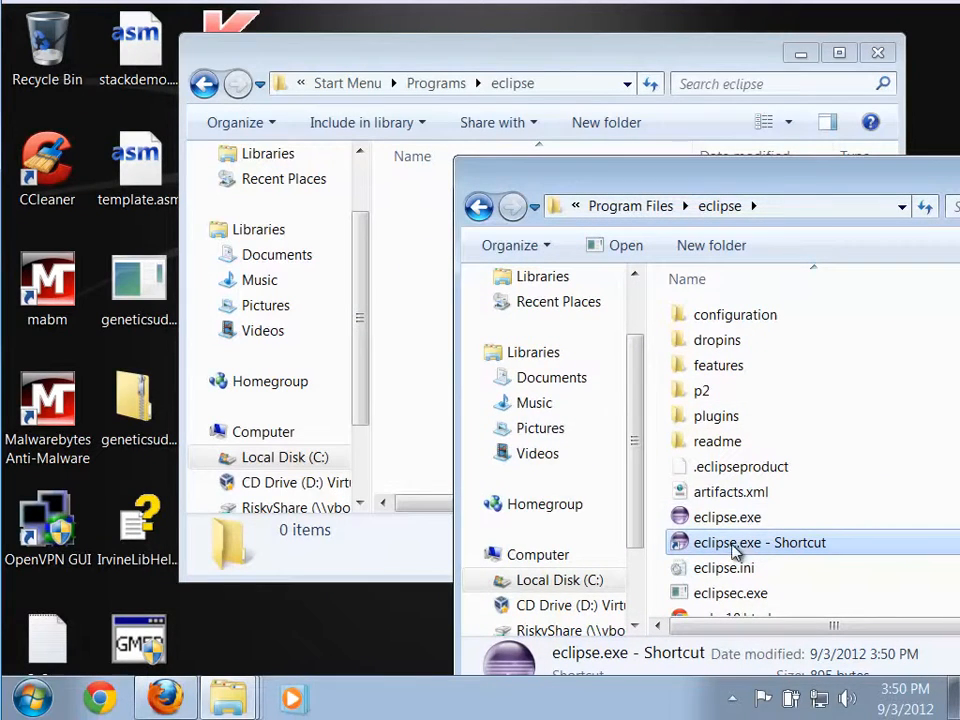
drag(735, 550, 409, 372)
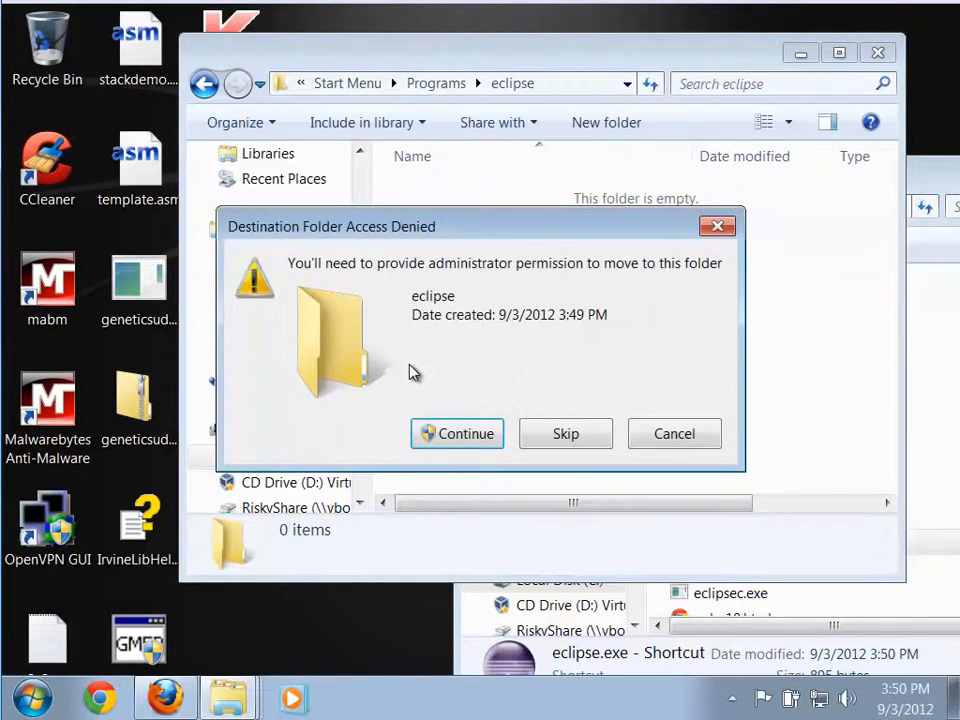
click(460, 434)
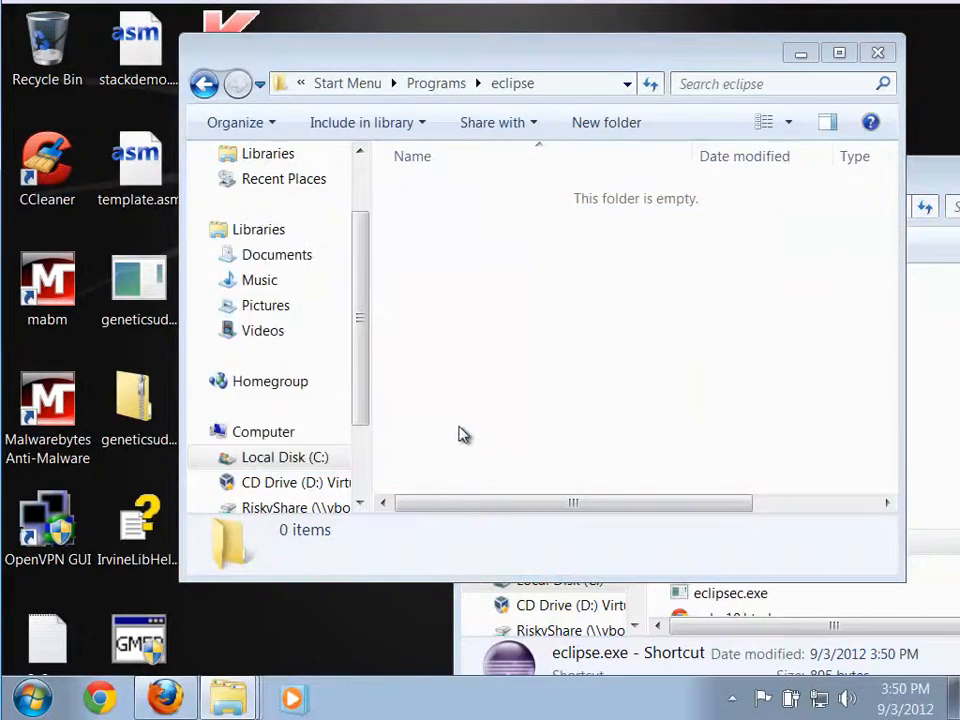
text(•••)
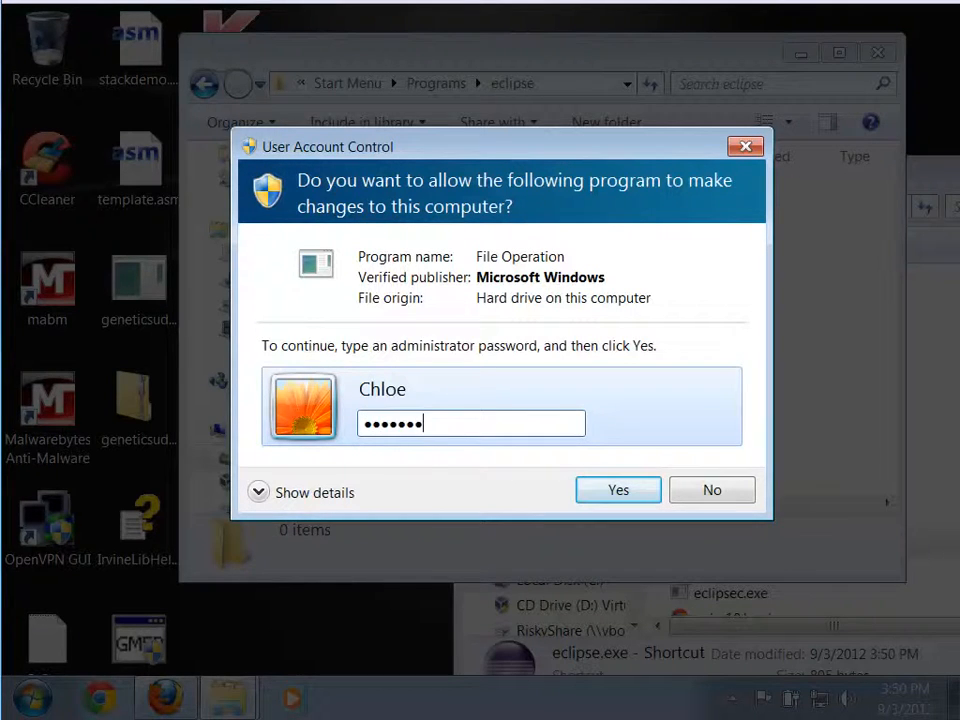
key(Return)
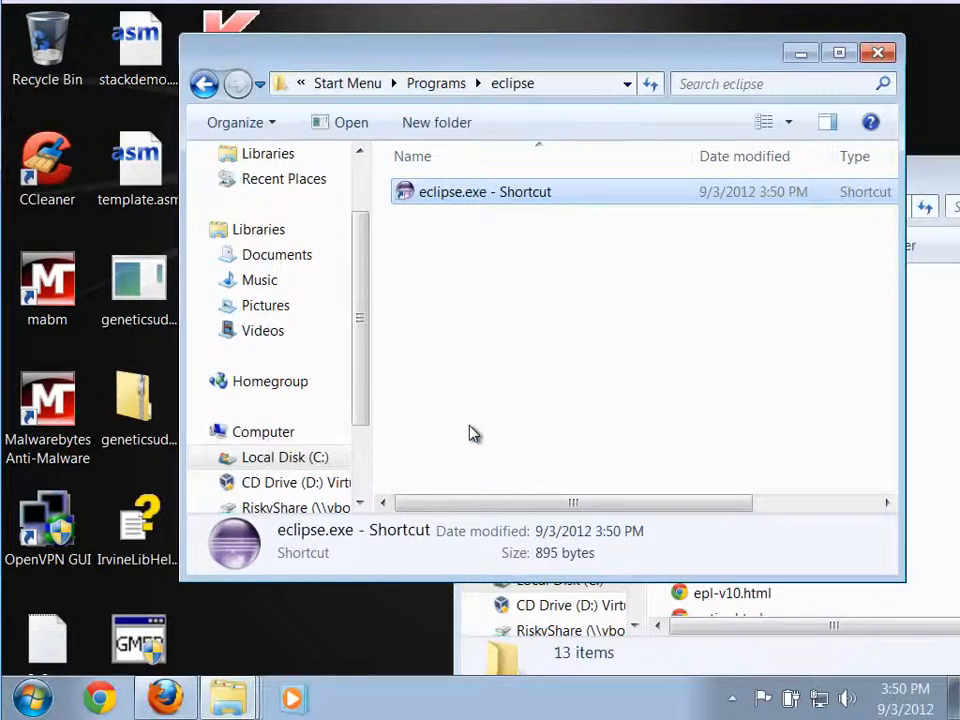
Rename the eclipse.exe shortcut to eclipse, authorizing the change with the administrator password, and close the folder window.
click(500, 200)
click(544, 200)
click(566, 193)
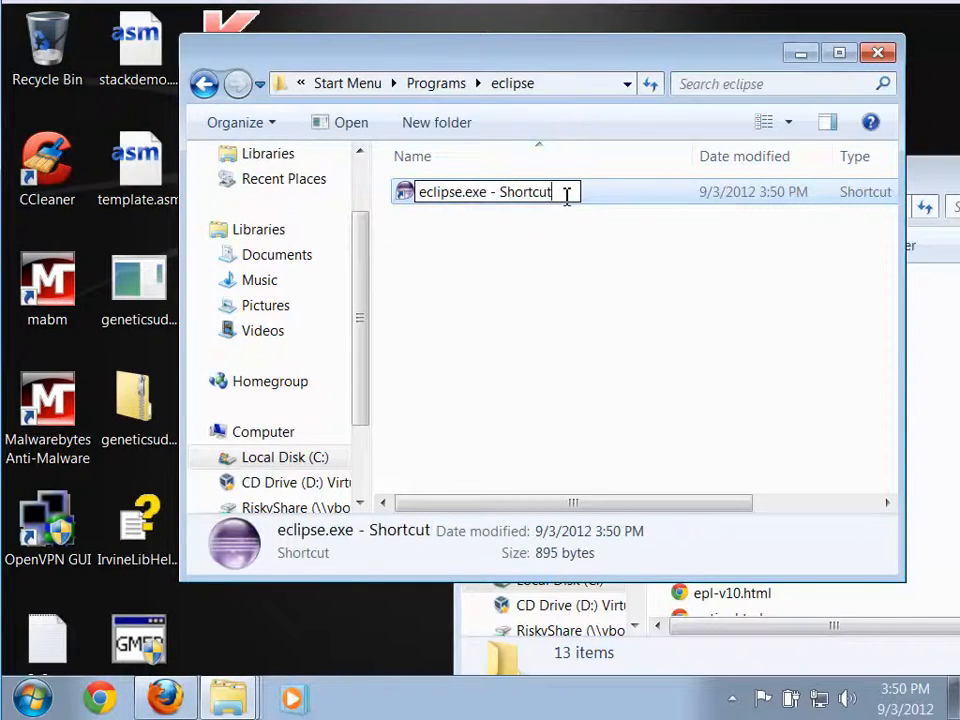
key(BackSpace)
key(BackSpace)
key(BackSpace)
key(BackSpace)
key(BackSpace)
key(BackSpace)
key(BackSpace)
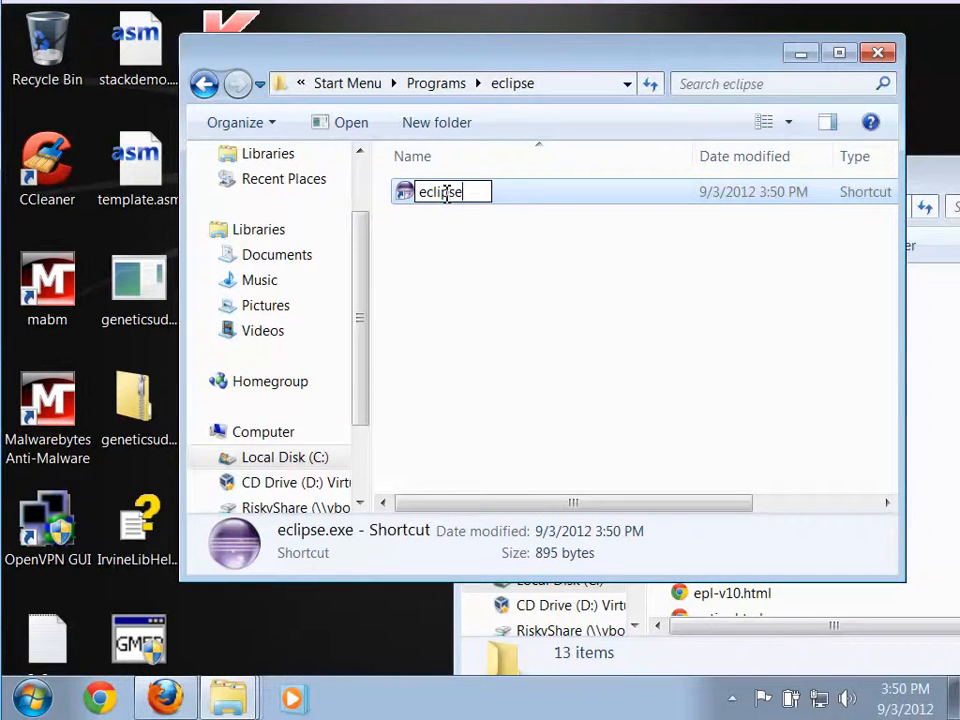
click(624, 338)
click(457, 432)
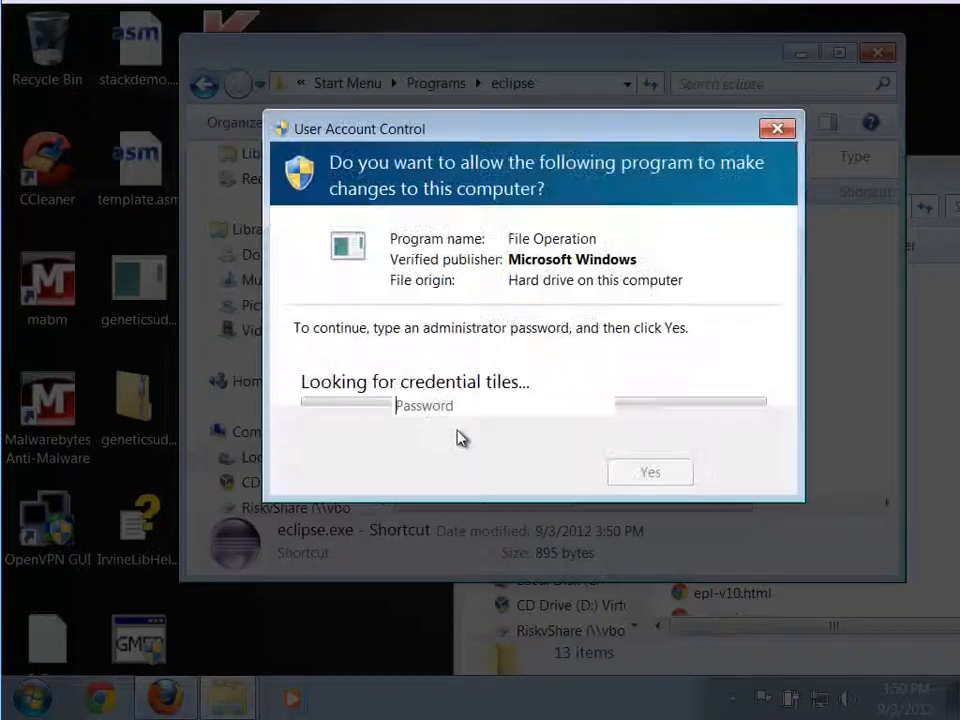
text(p)
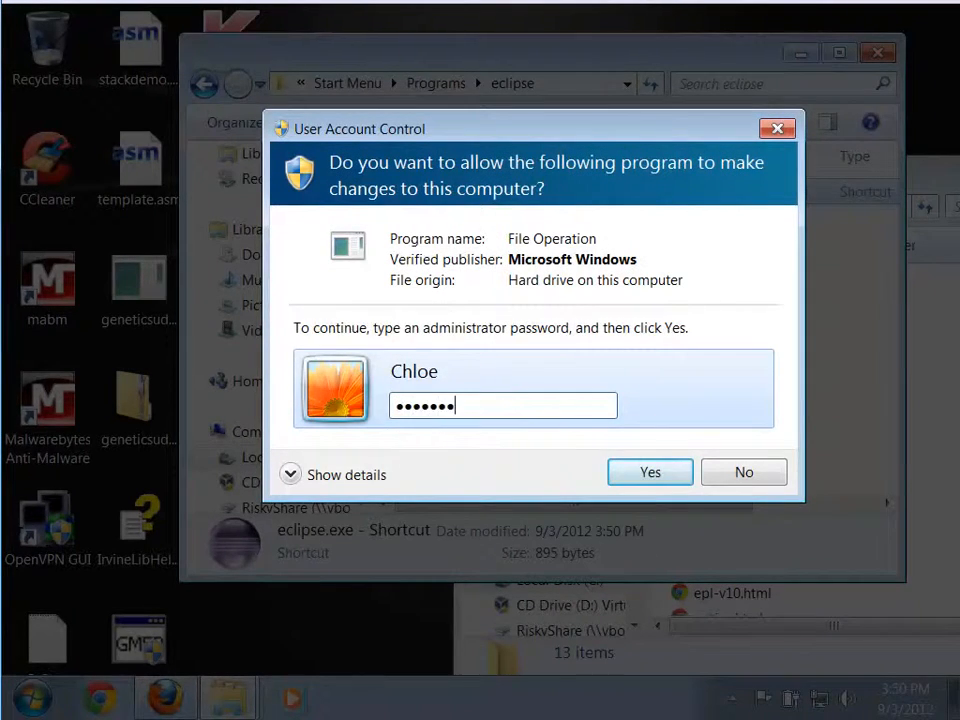
key(Return)
click(874, 53)
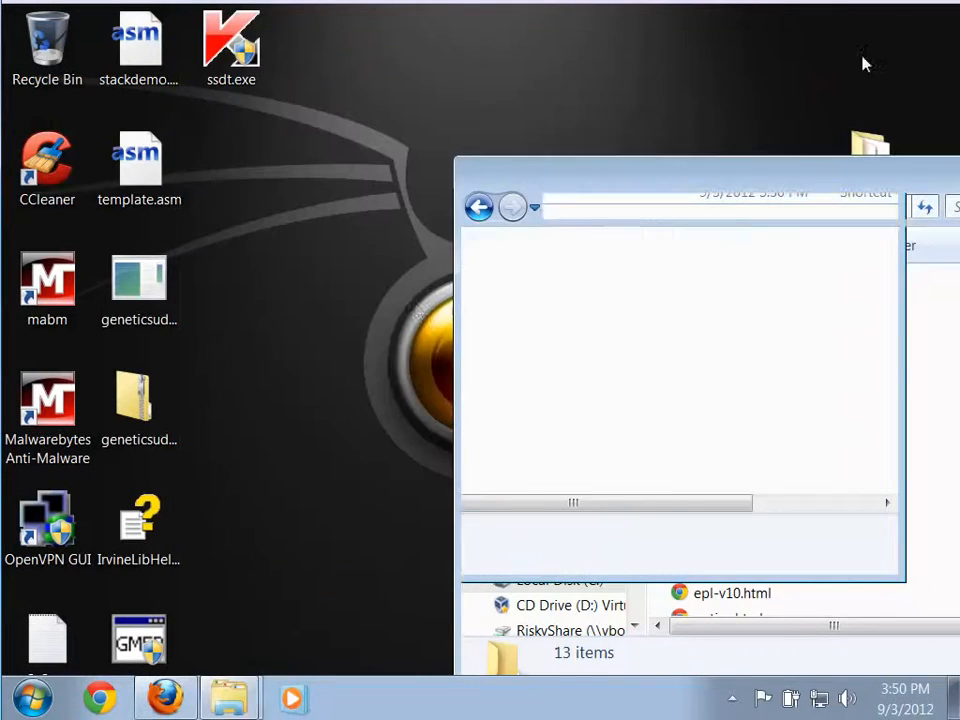
Check the eclipse folder and its shortcut in the Start Menu's full program list, and close the list.
click(33, 697)
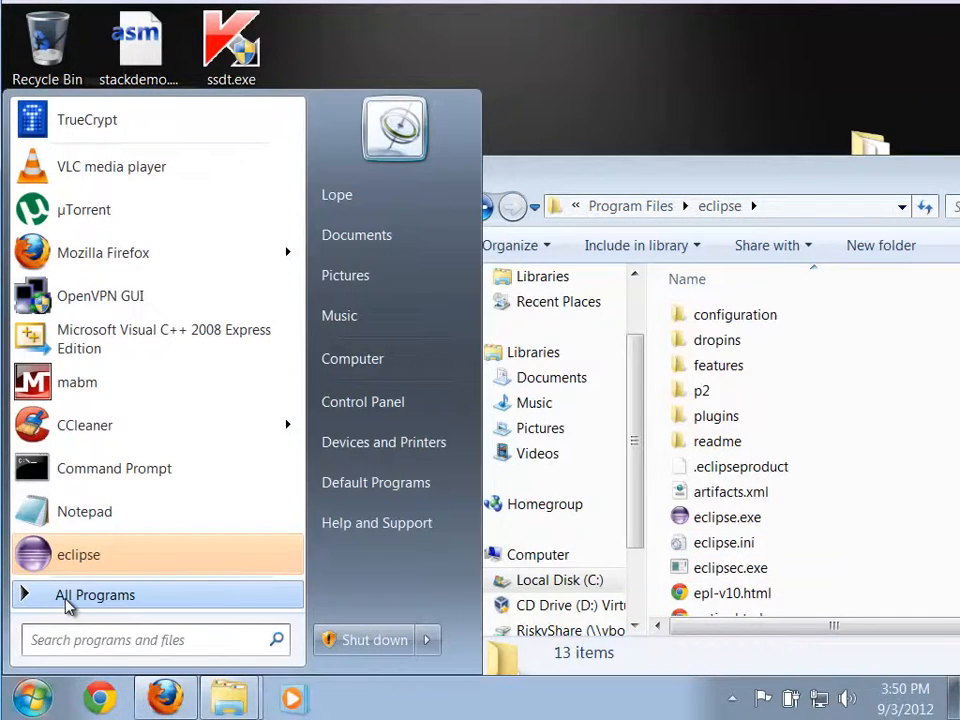
click(66, 596)
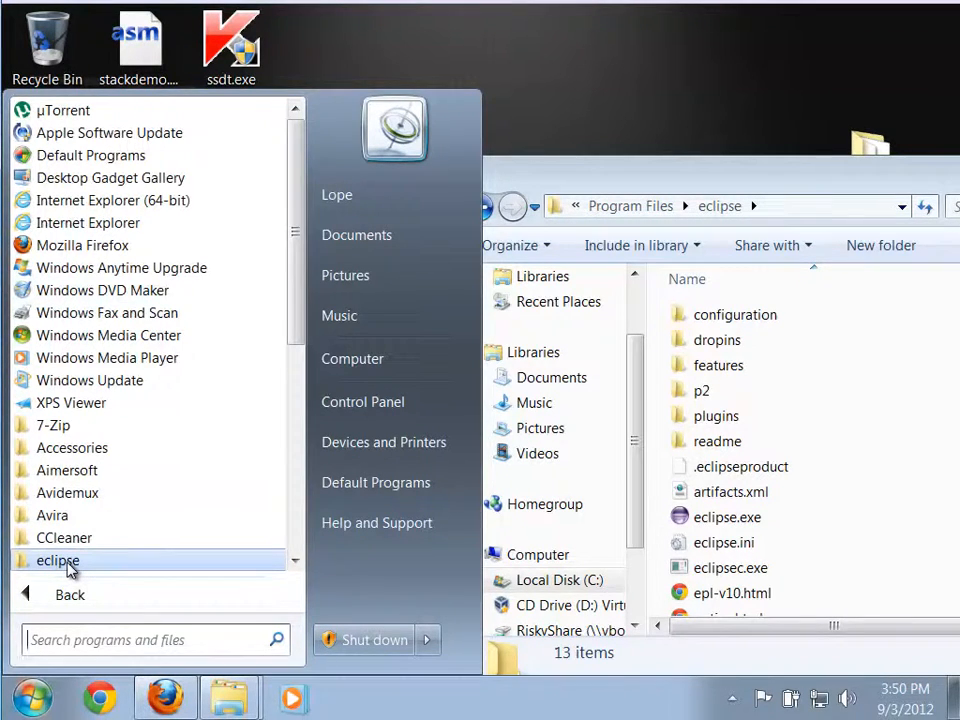
click(66, 562)
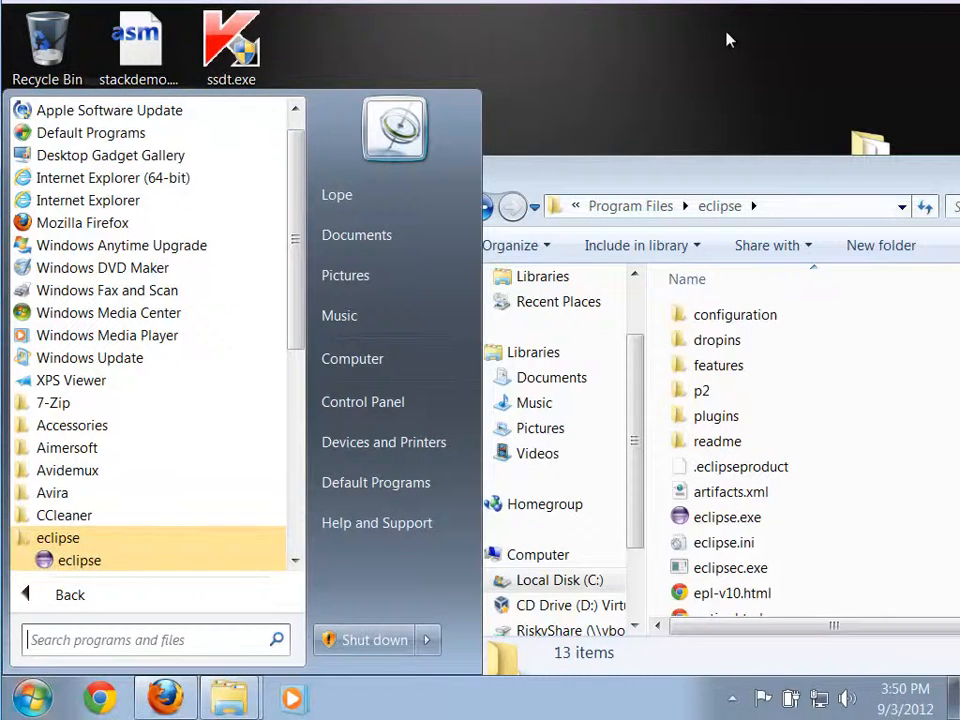
click(680, 101)
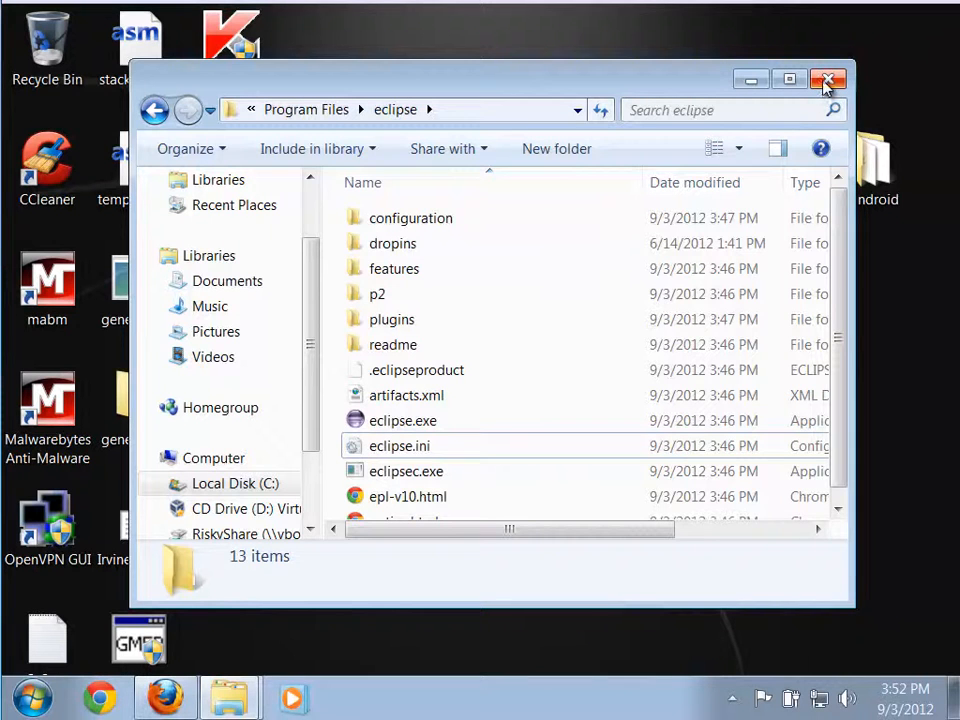
Close the Program Files eclipse folder window and bring up the android folder containing the installers.
drag(680, 95, 692, 109)
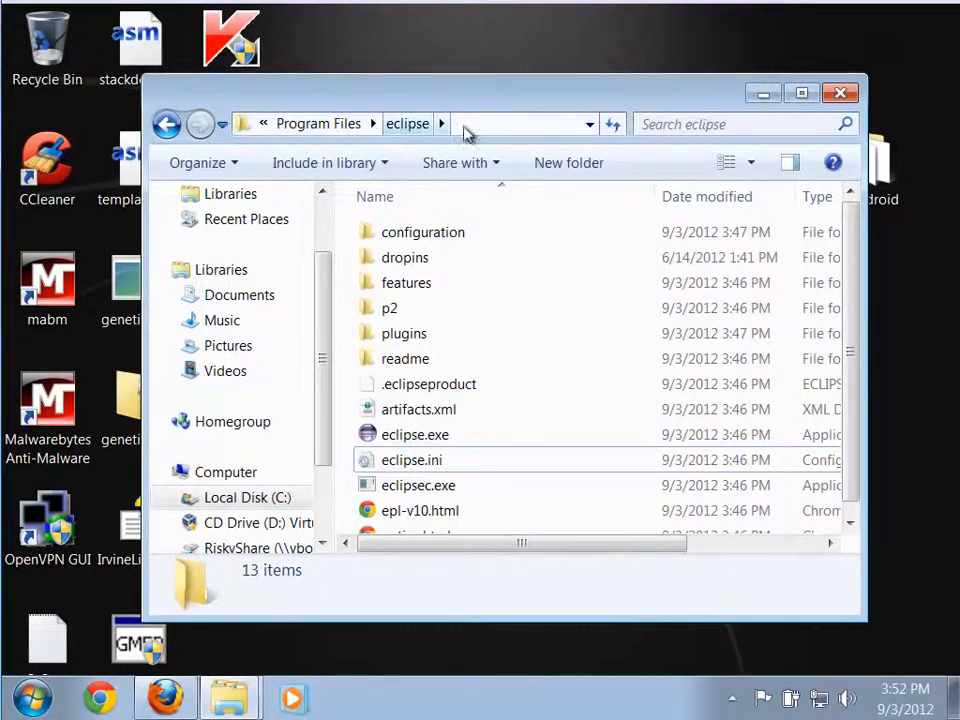
click(851, 96)
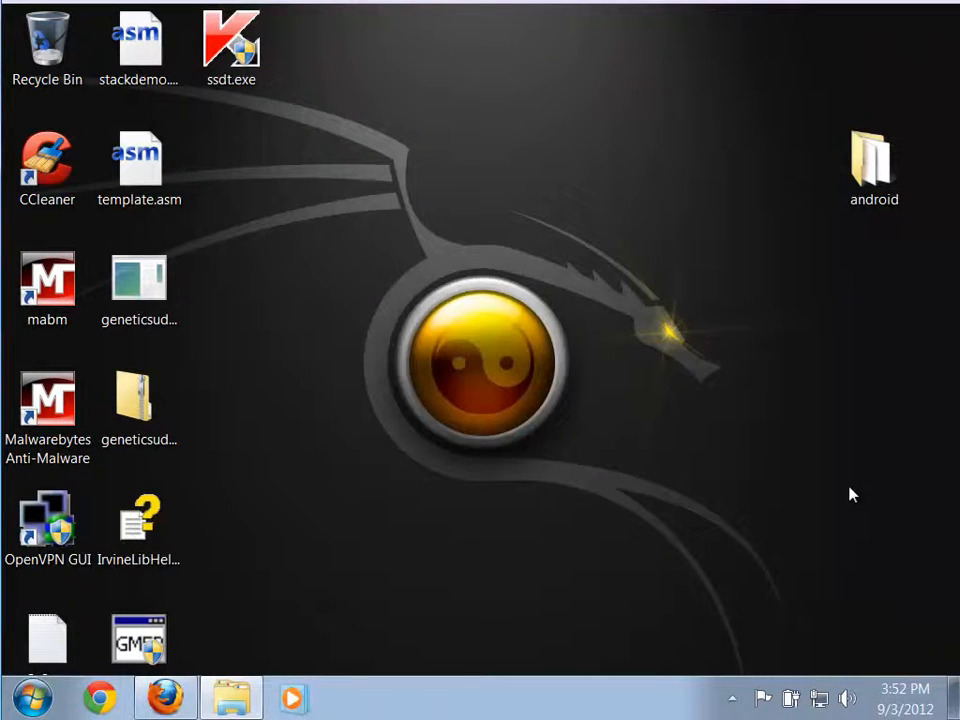
click(223, 704)
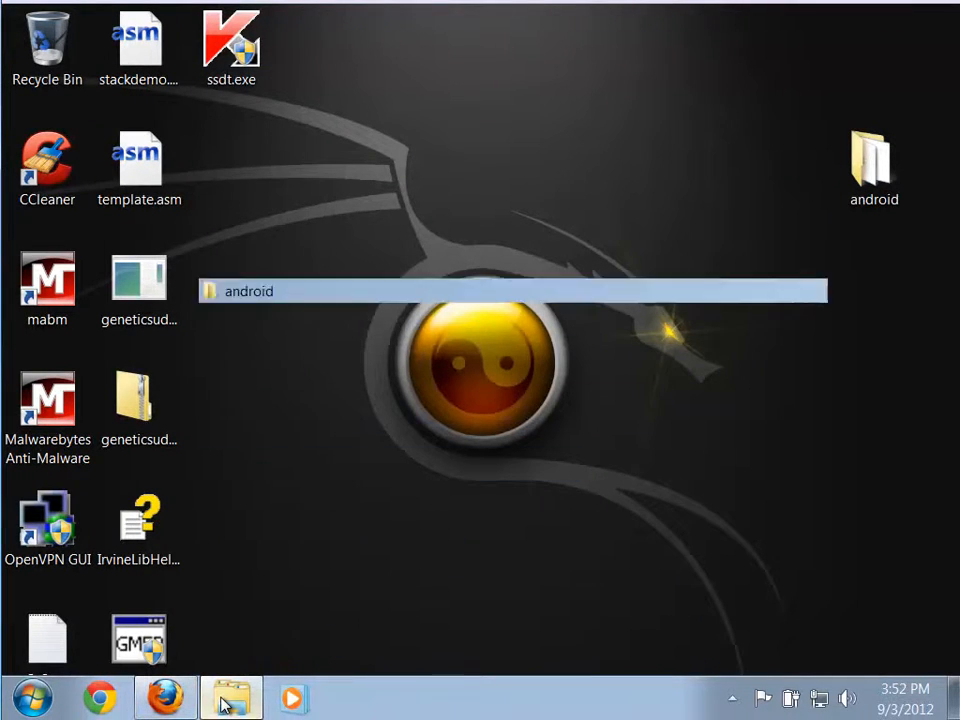
drag(380, 232, 334, 77)
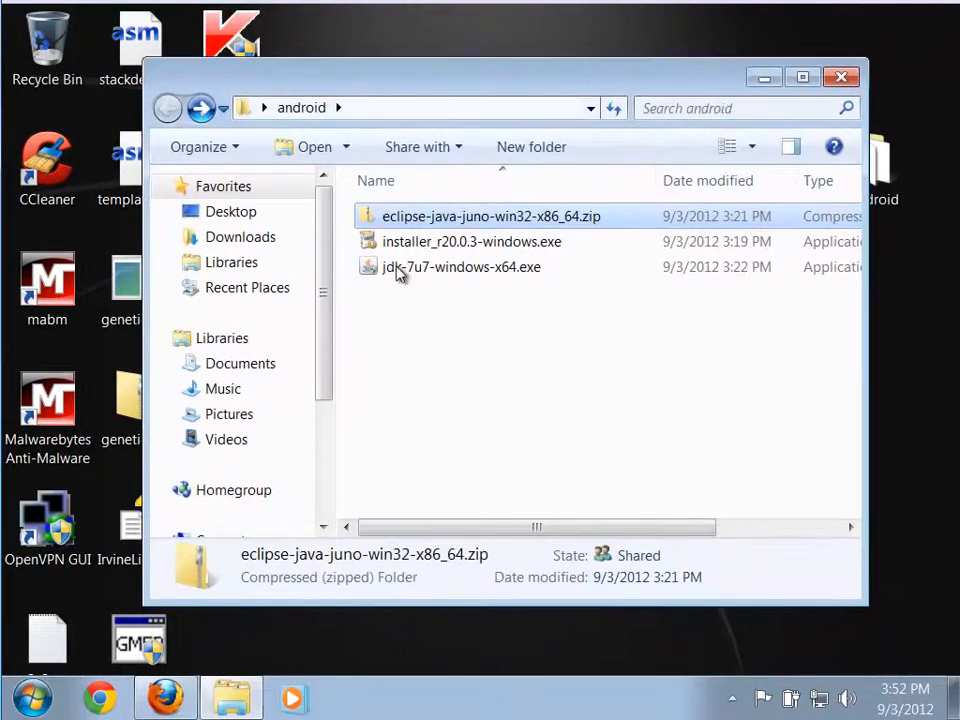
click(418, 326)
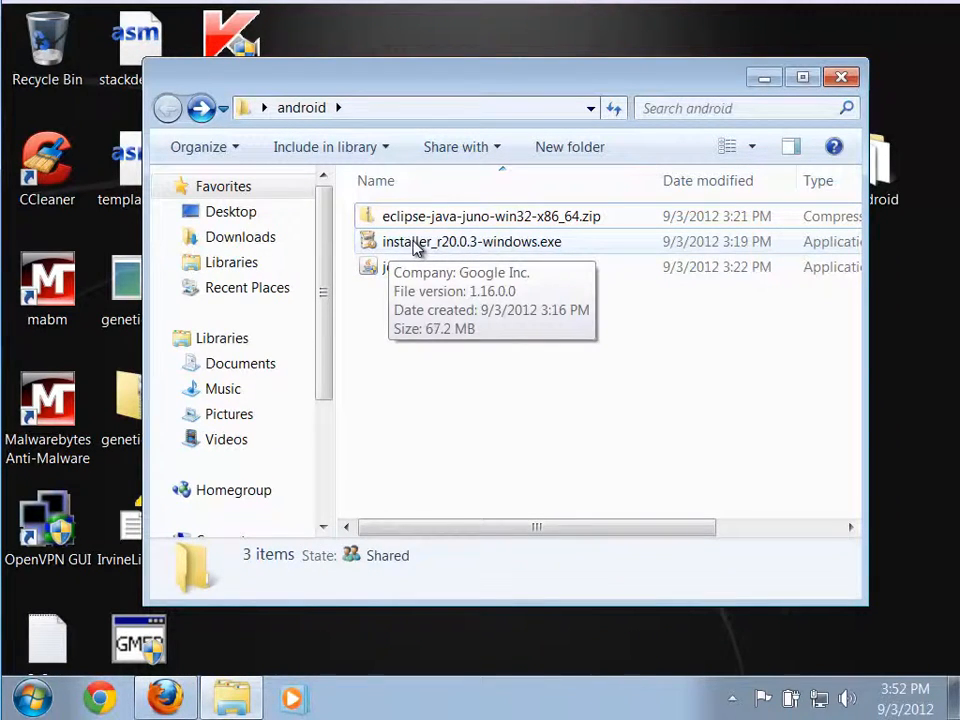
Run installer_r20.0.3-windows.exe, allow it past the security warning, and advance the Android SDK Tools setup to the install location.
double_click(364, 250)
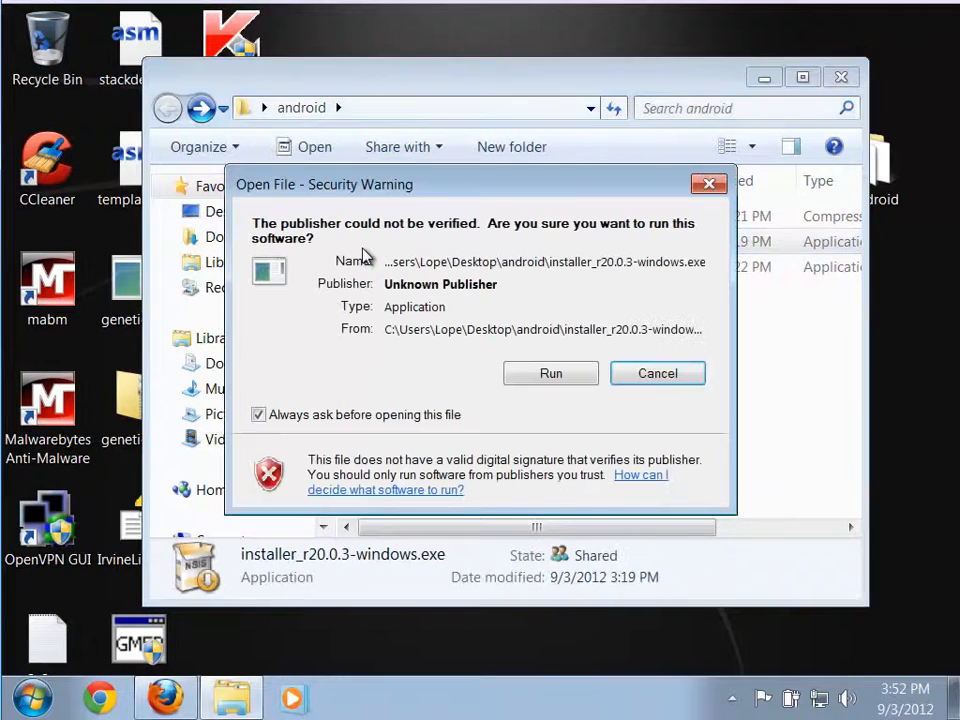
click(527, 376)
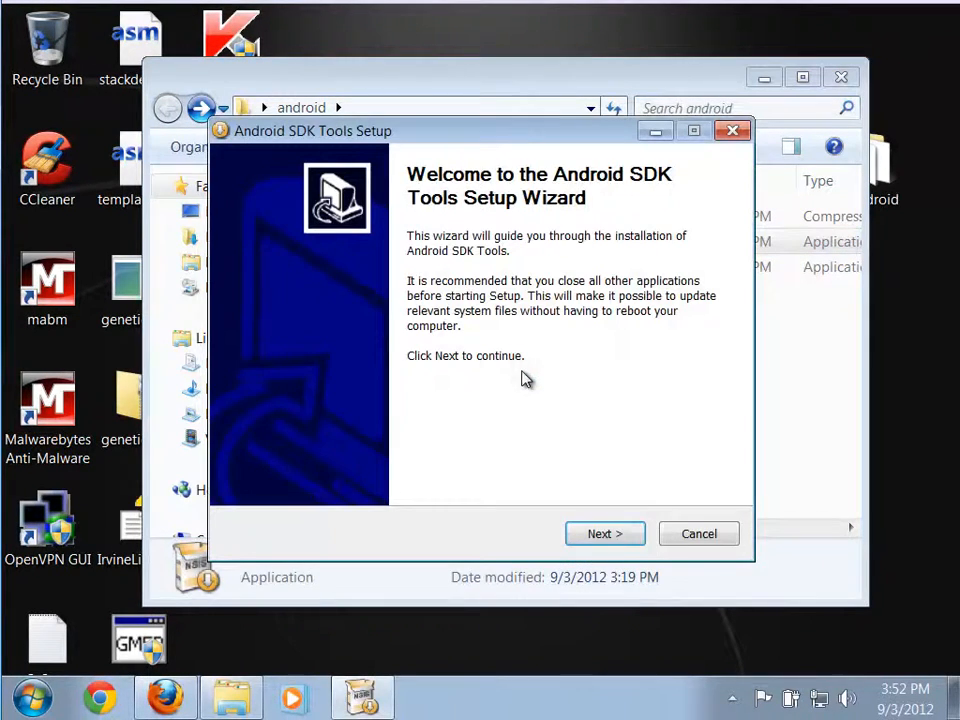
click(614, 537)
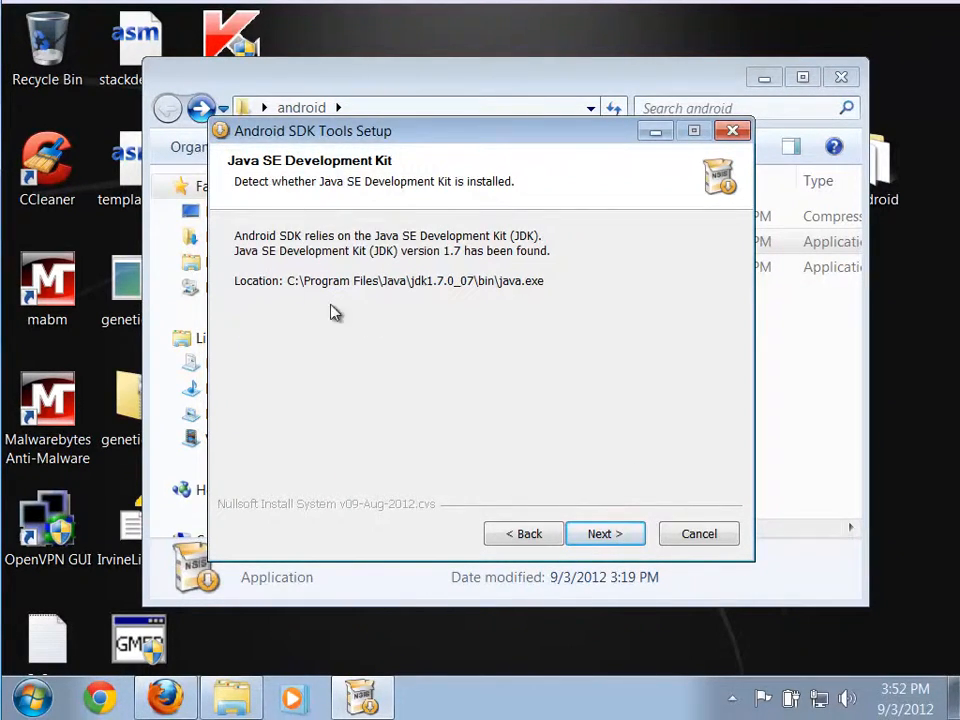
click(605, 536)
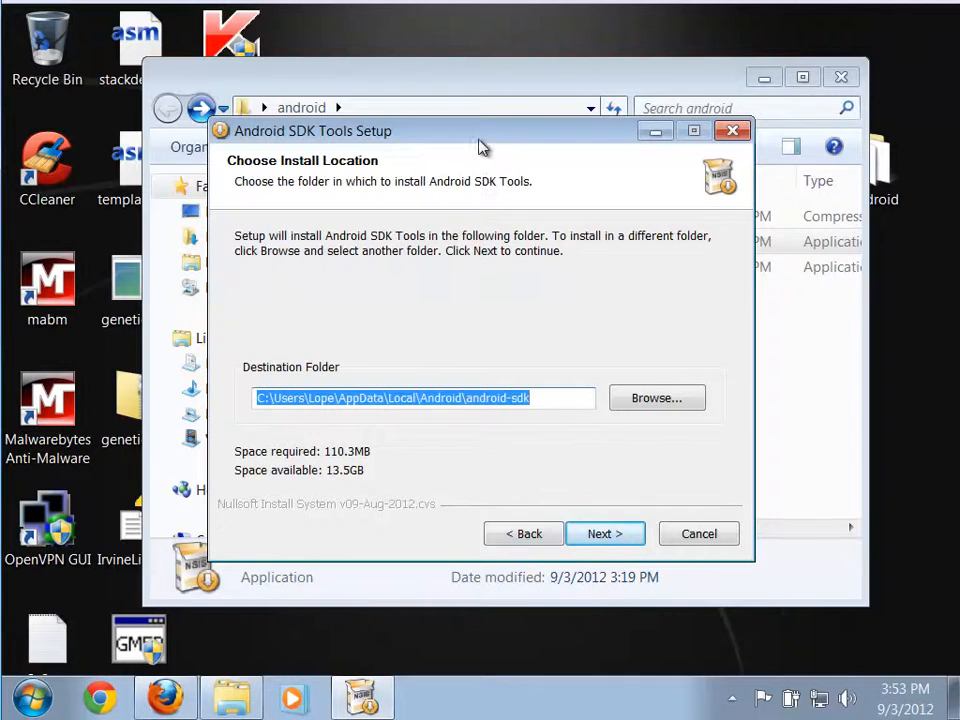
drag(481, 137, 517, 86)
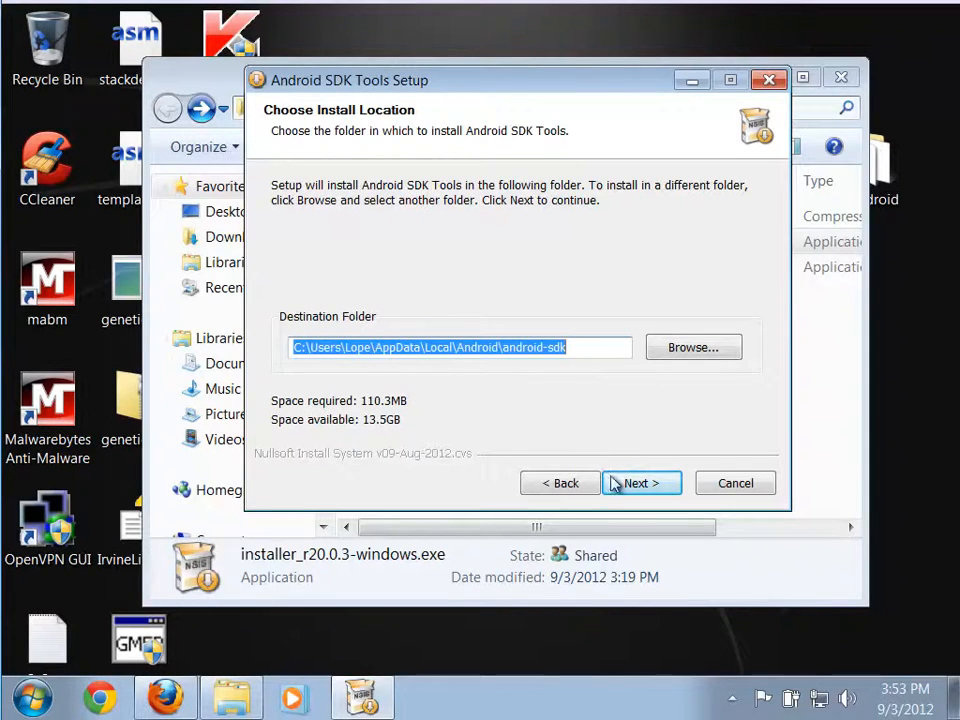
Install Android SDK Tools in the default destination and Start Menu folders, and finish setup with Start SDK Manager enabled.
click(640, 485)
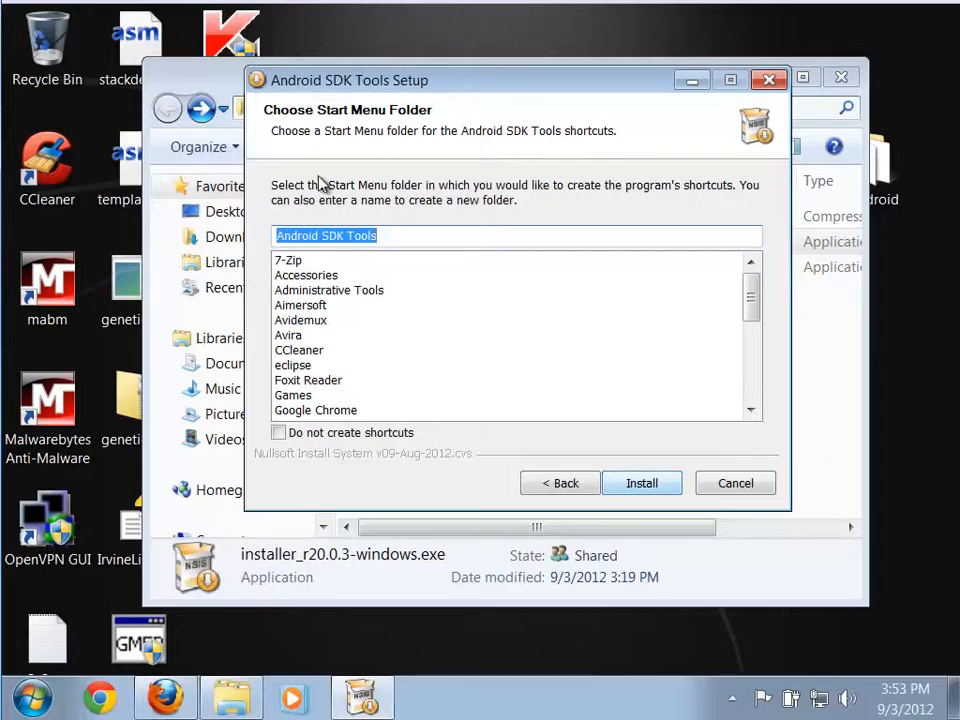
click(643, 490)
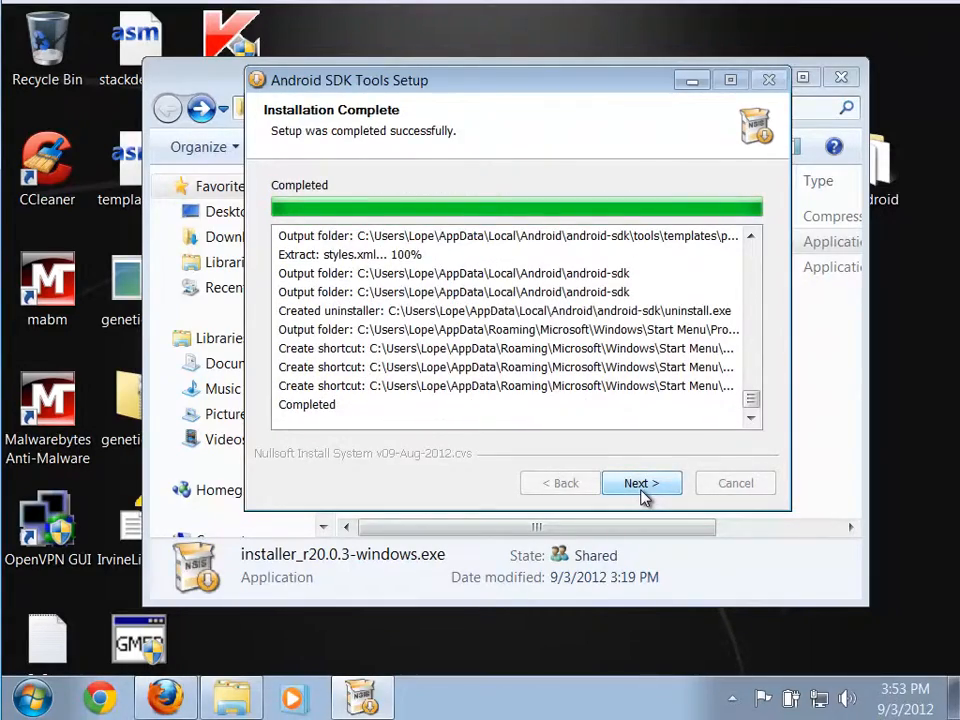
click(643, 484)
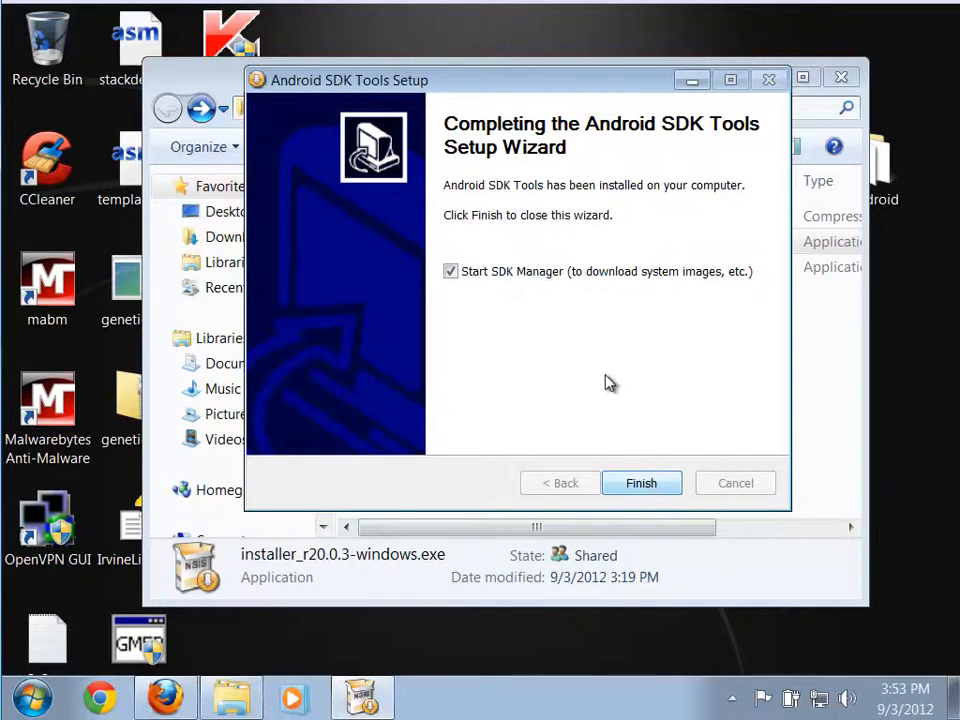
click(641, 485)
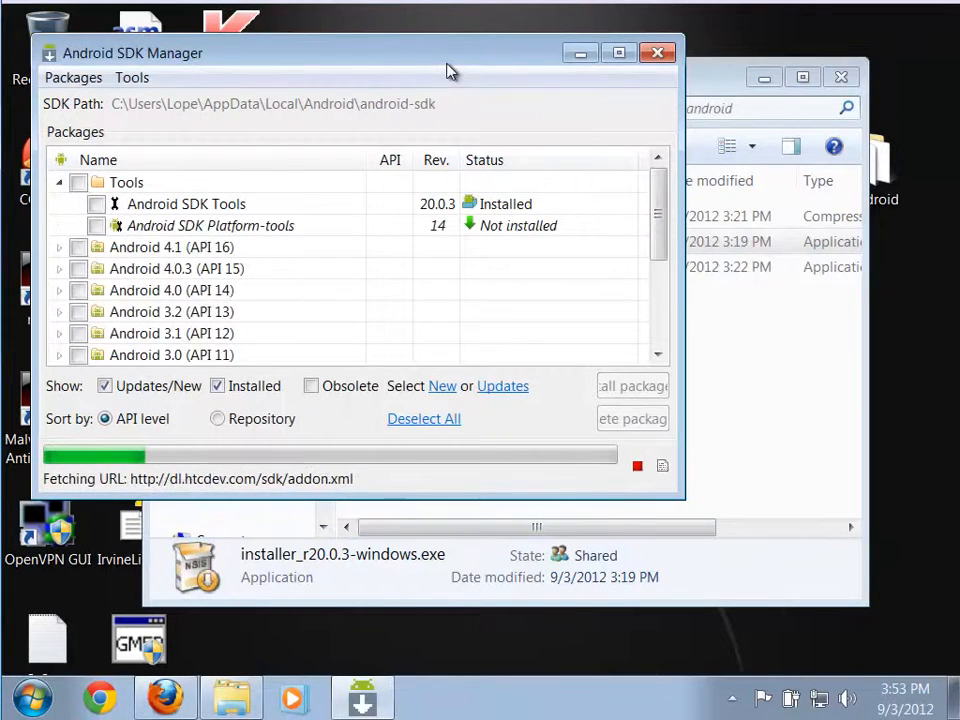
Review the Android 4.1 (API 16) packages and the Extras selected for installation in the Android SDK Manager.
drag(450, 71, 598, 66)
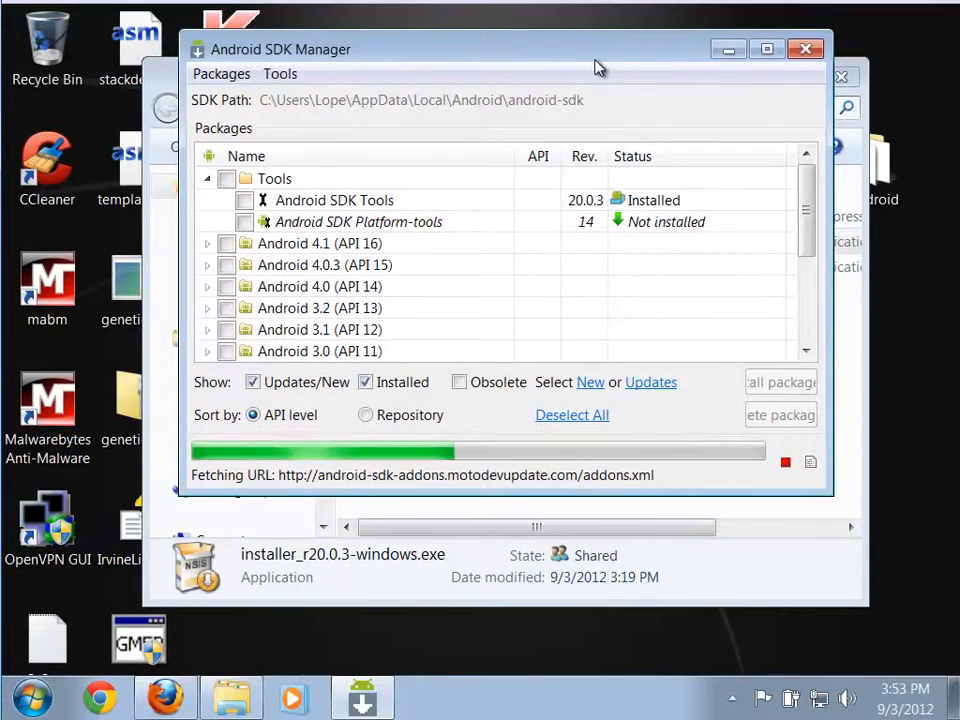
drag(505, 58, 536, 62)
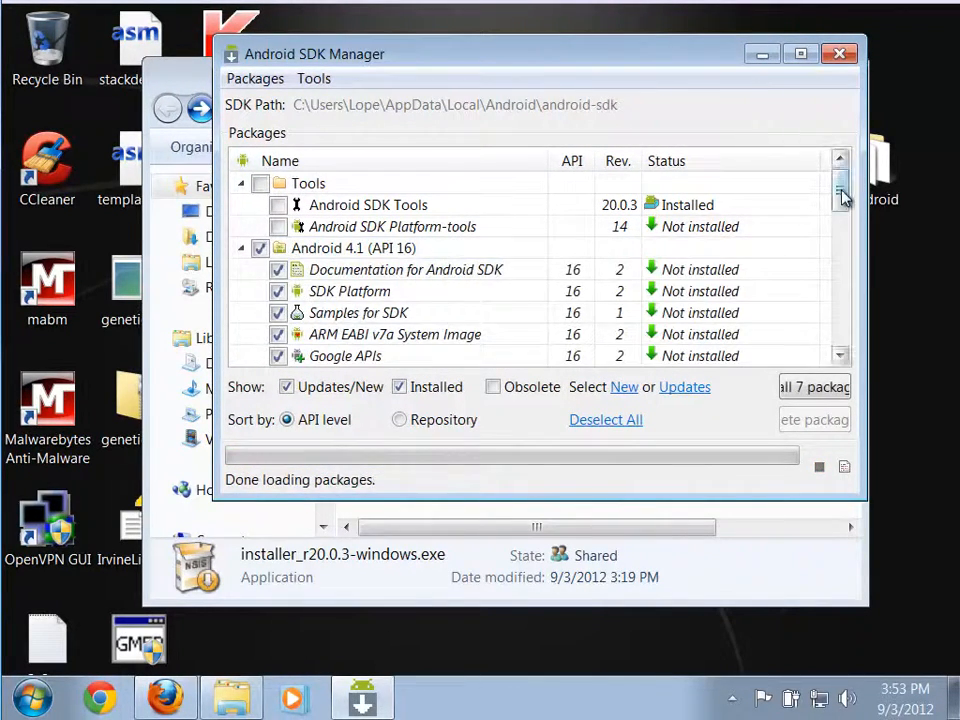
mouse_move(844, 197)
mouse_down()
mouse_move(844, 208)
mouse_move(845, 197)
mouse_up()
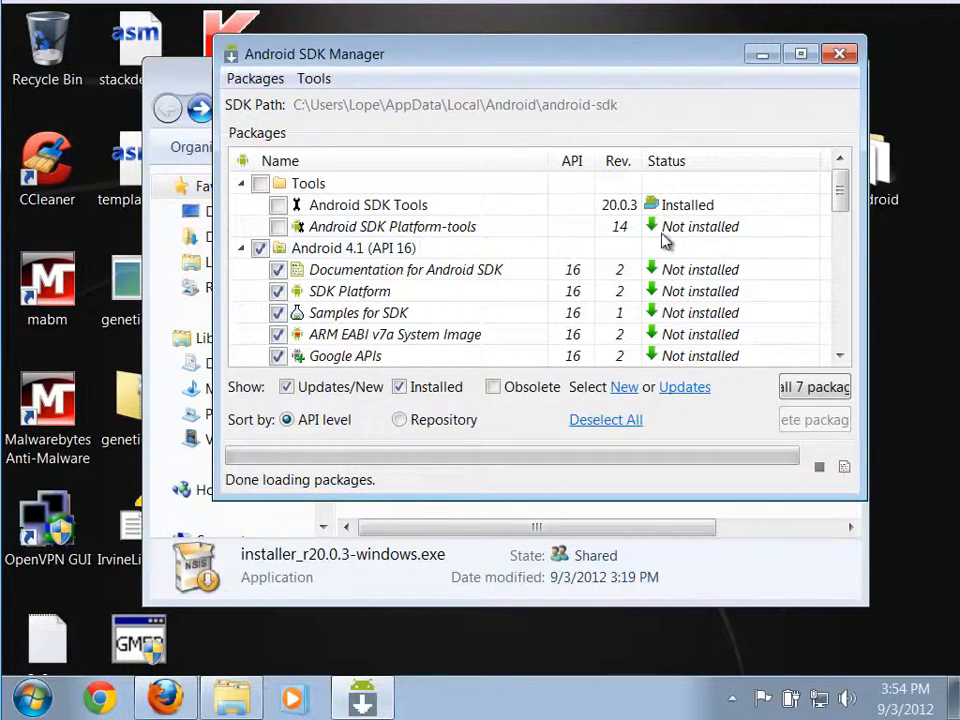
drag(841, 203, 846, 208)
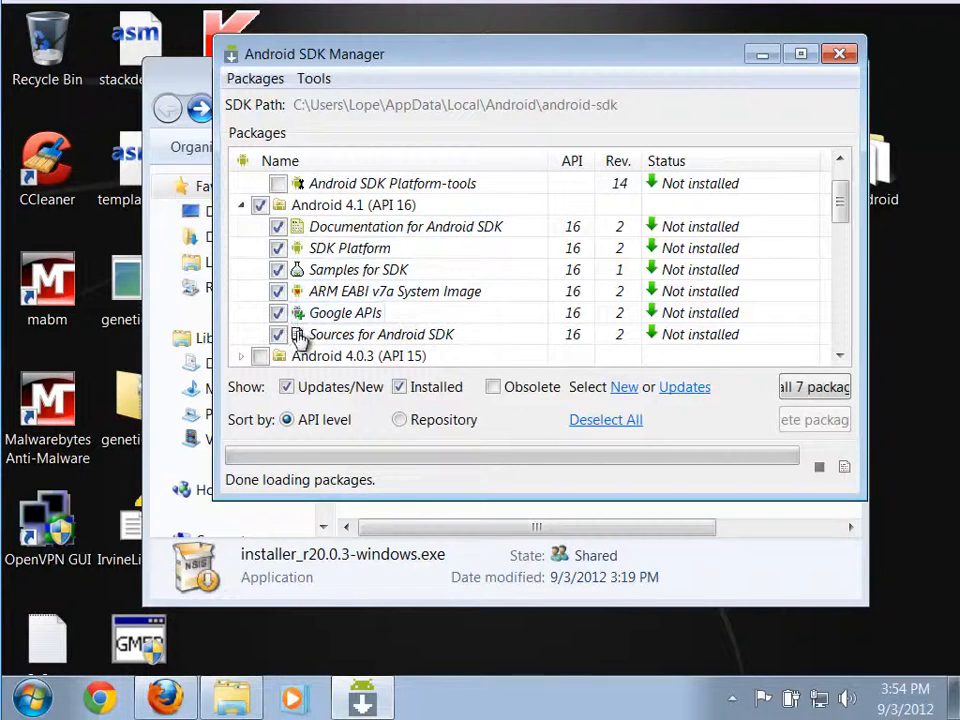
drag(842, 206, 844, 280)
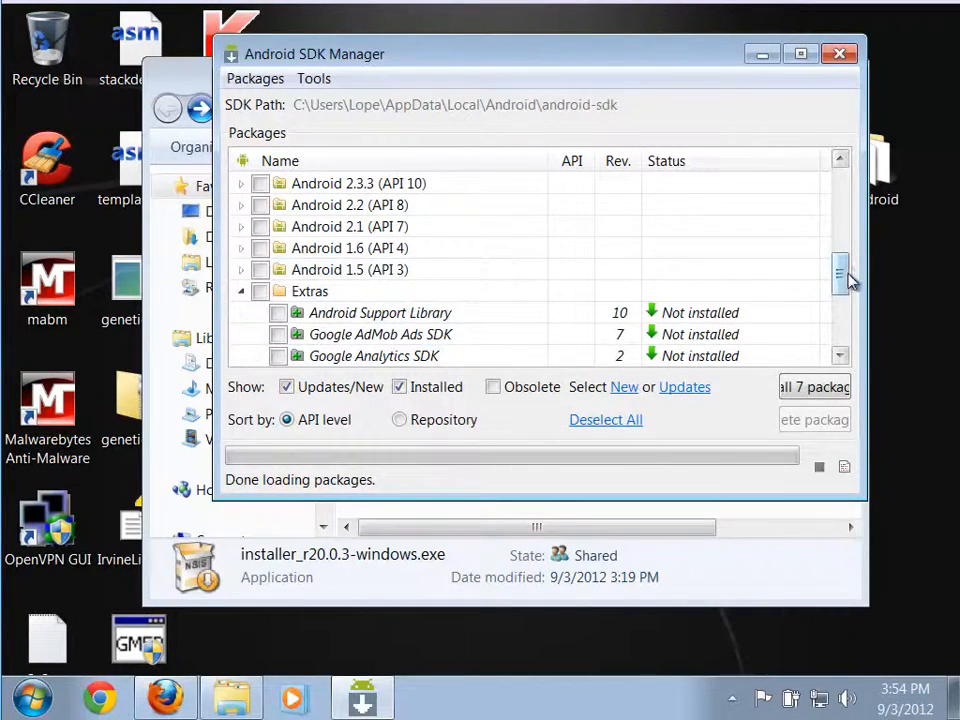
drag(846, 281, 842, 328)
Reposition and enlarge the Android SDK Manager window to show more packages and the full install option.
drag(864, 500, 922, 587)
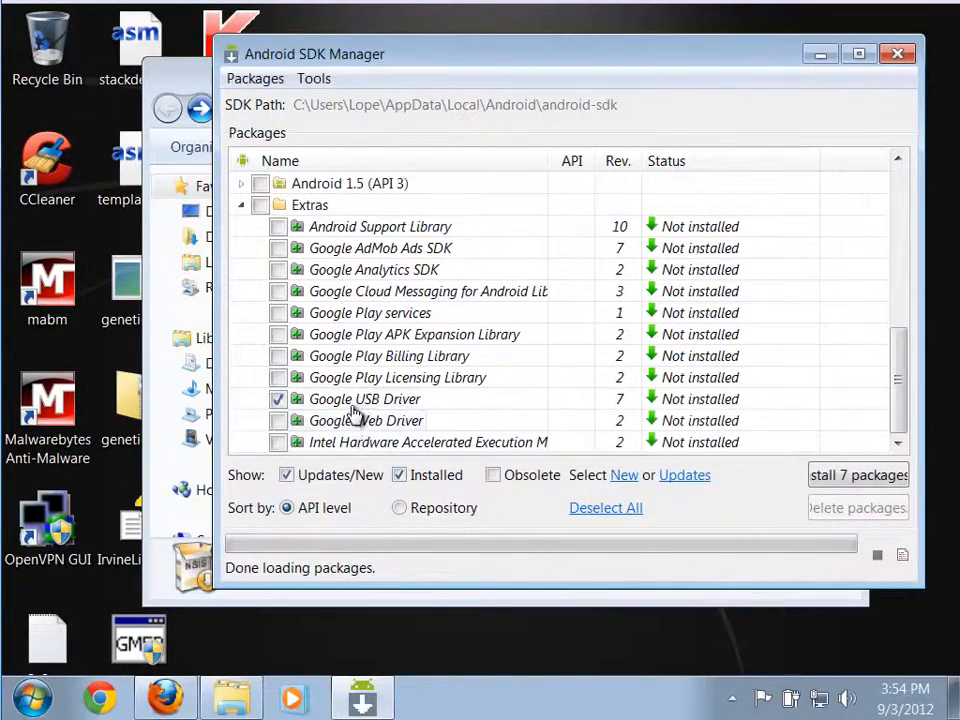
mouse_move(353, 412)
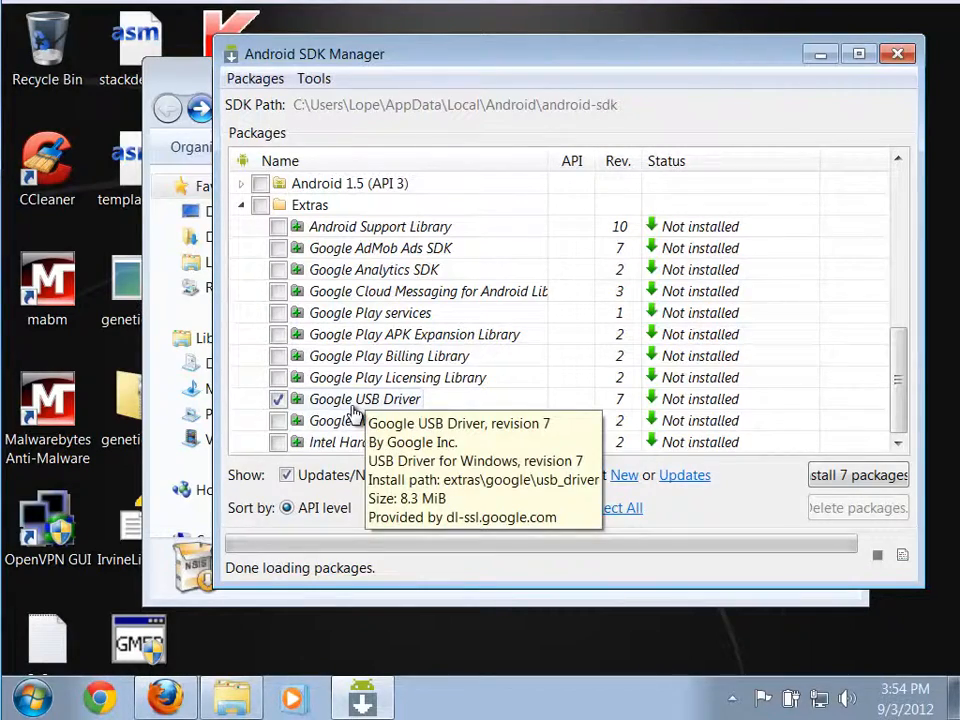
drag(330, 53, 166, 52)
drag(757, 552, 890, 553)
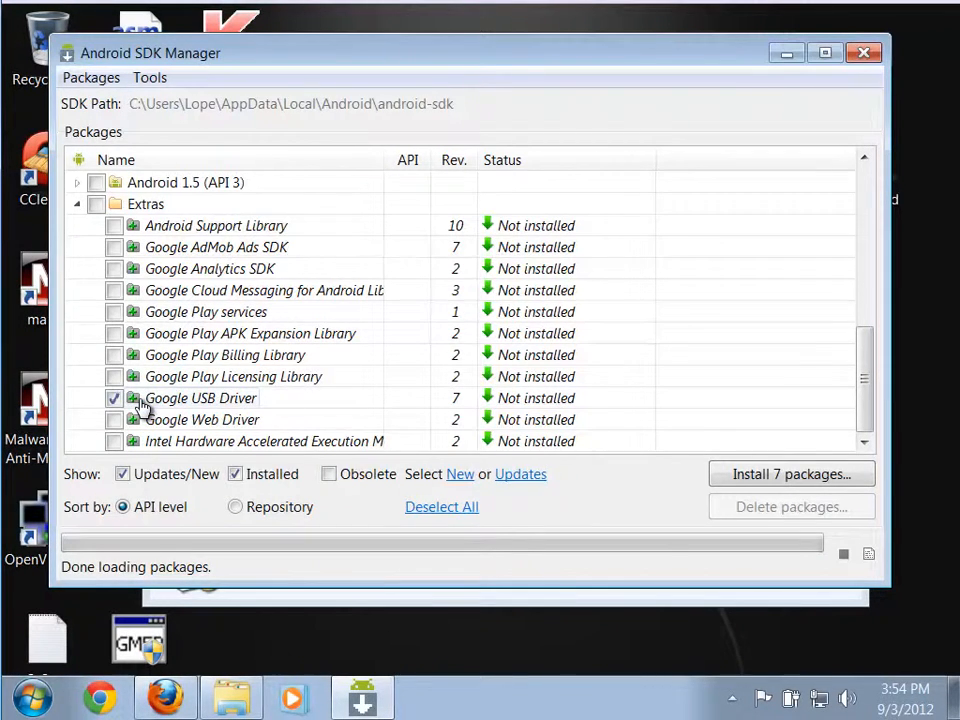
Examine the Google USB Driver selection and the older Android platform versions in the package list.
mouse_move(141, 405)
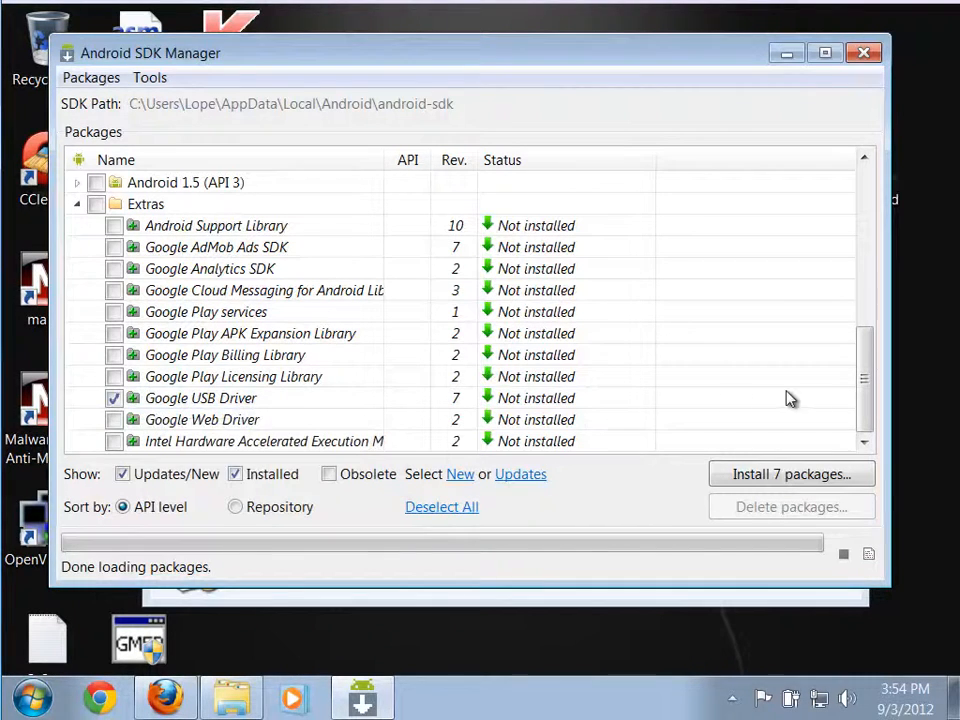
drag(865, 415, 851, 303)
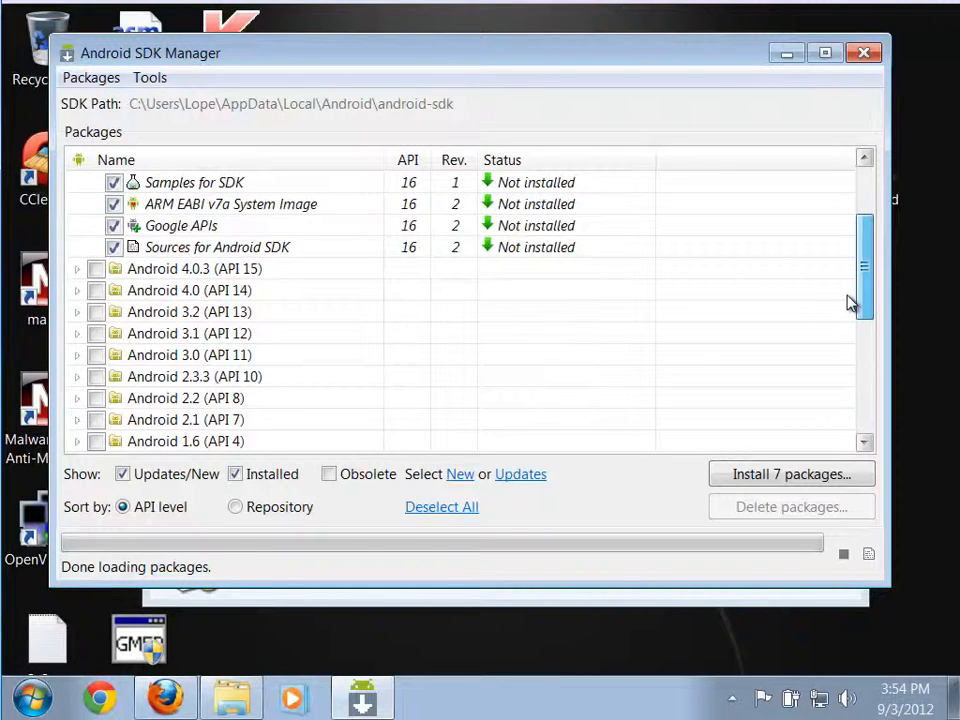
drag(851, 303, 852, 345)
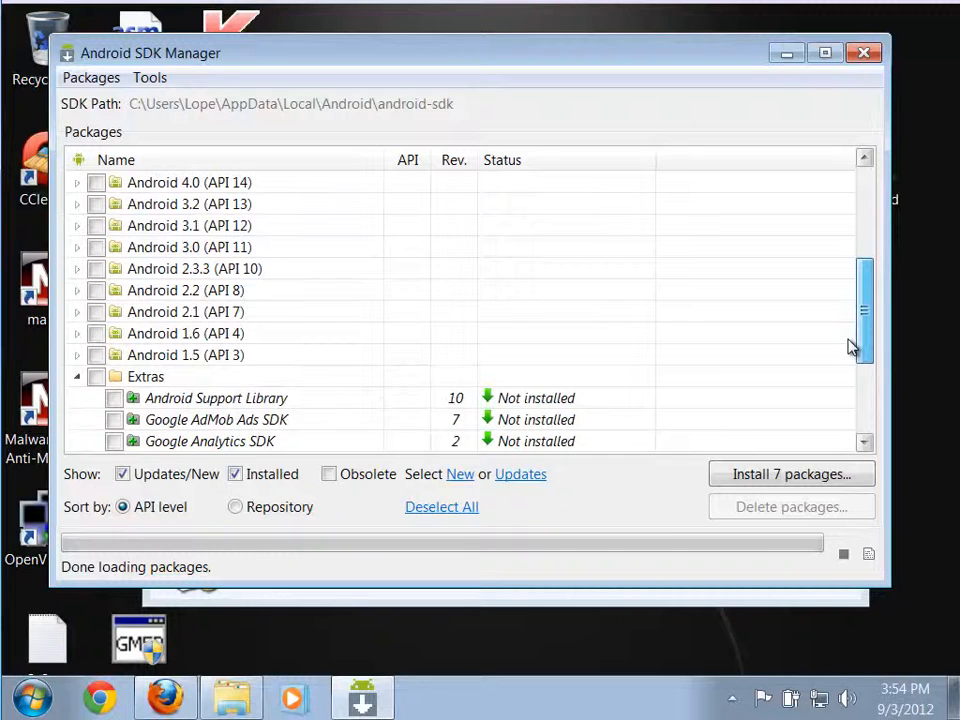
drag(851, 346, 844, 306)
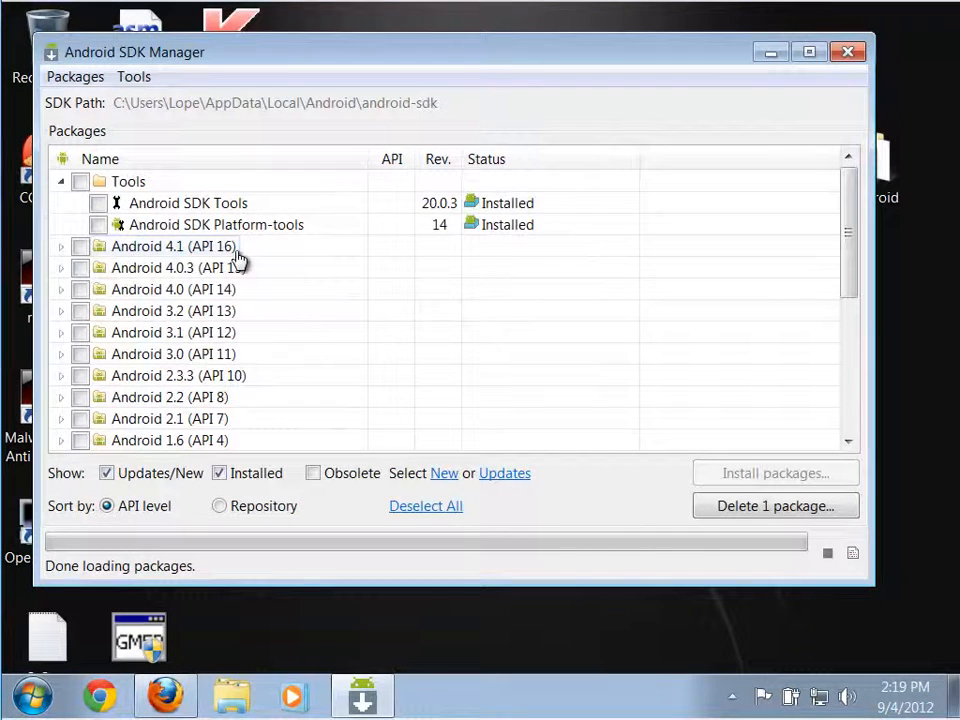
Select the Android 4.1 (API 16), 3.2 (API 13) and 2.3.3 (API 10) package groups, checking that Google USB Driver is also selected.
click(80, 247)
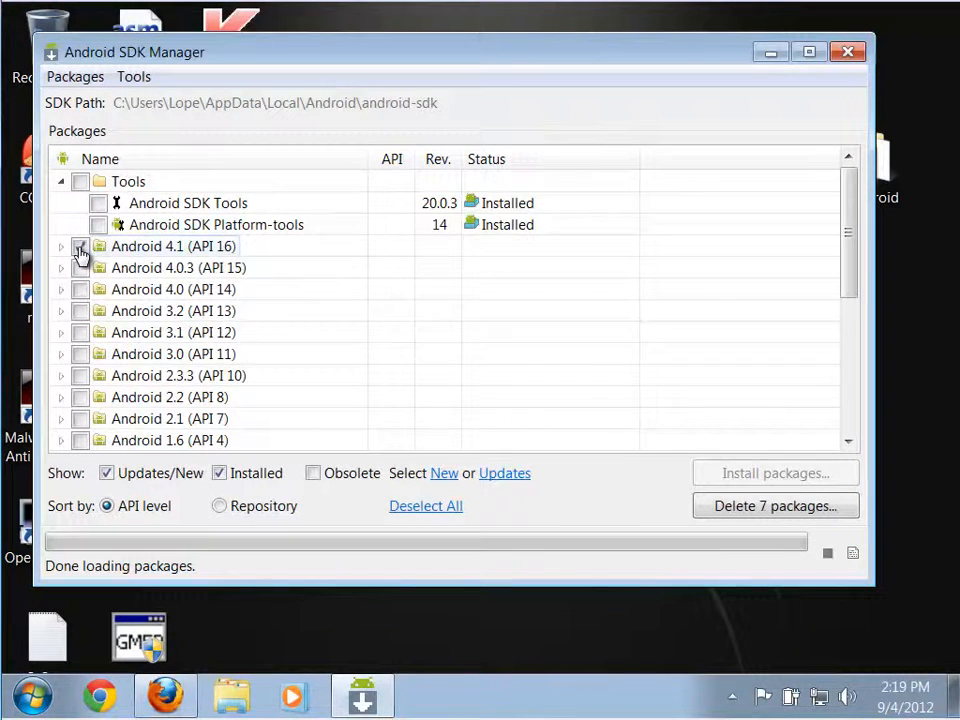
click(81, 312)
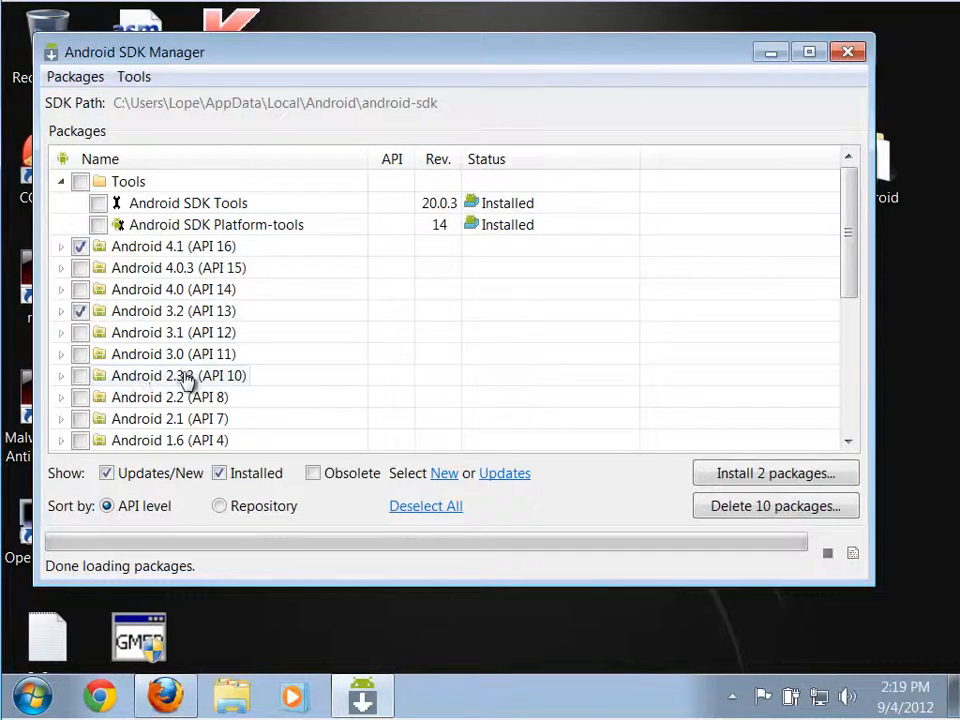
click(80, 376)
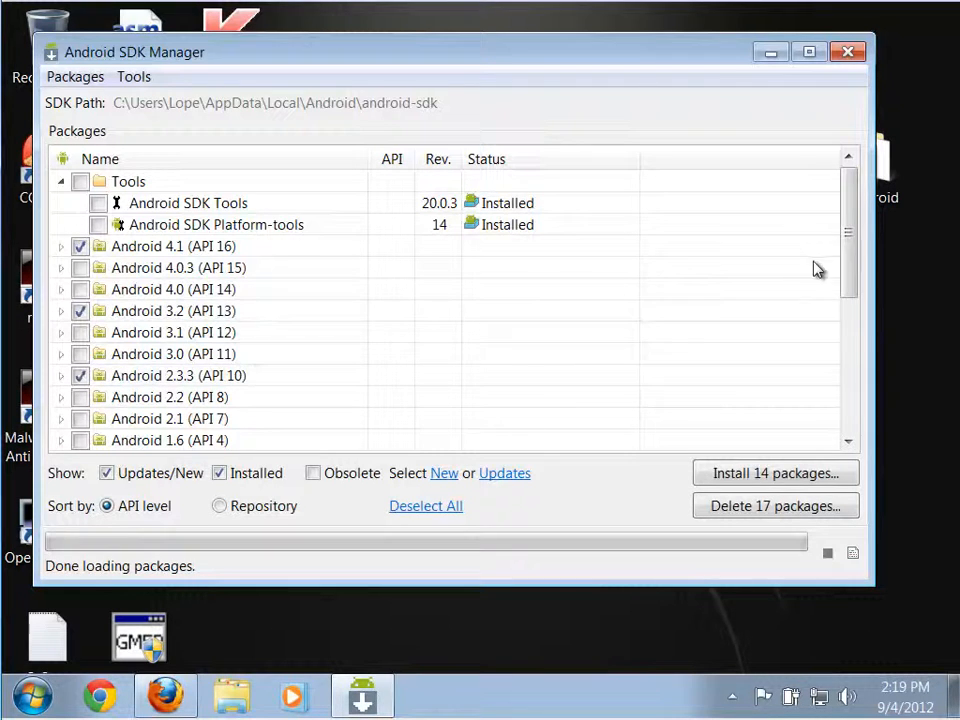
drag(849, 279, 836, 411)
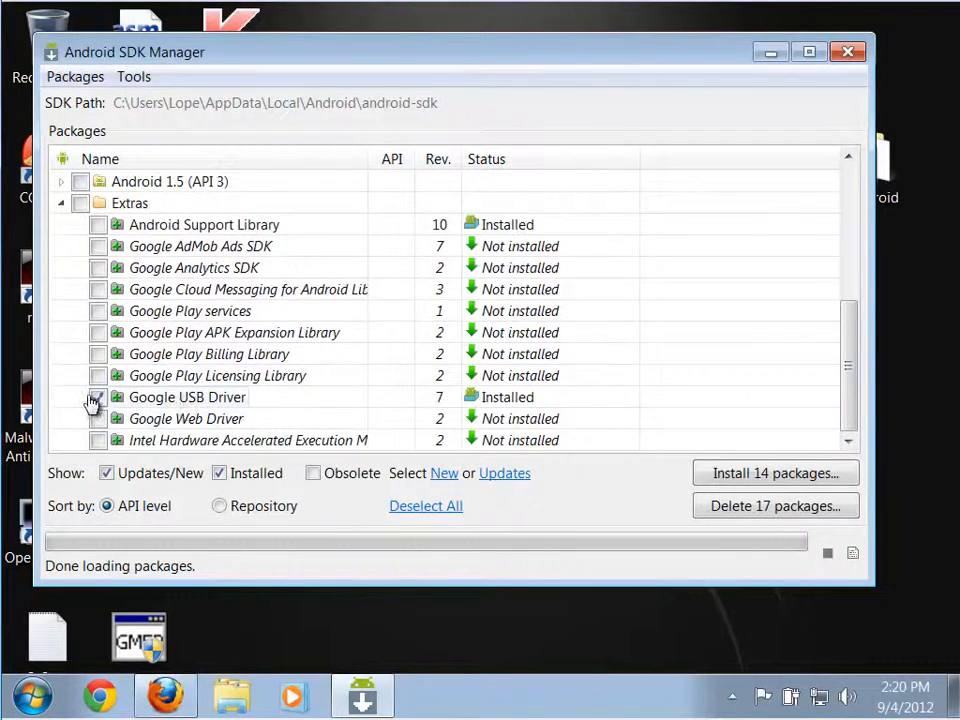
drag(851, 381, 866, 170)
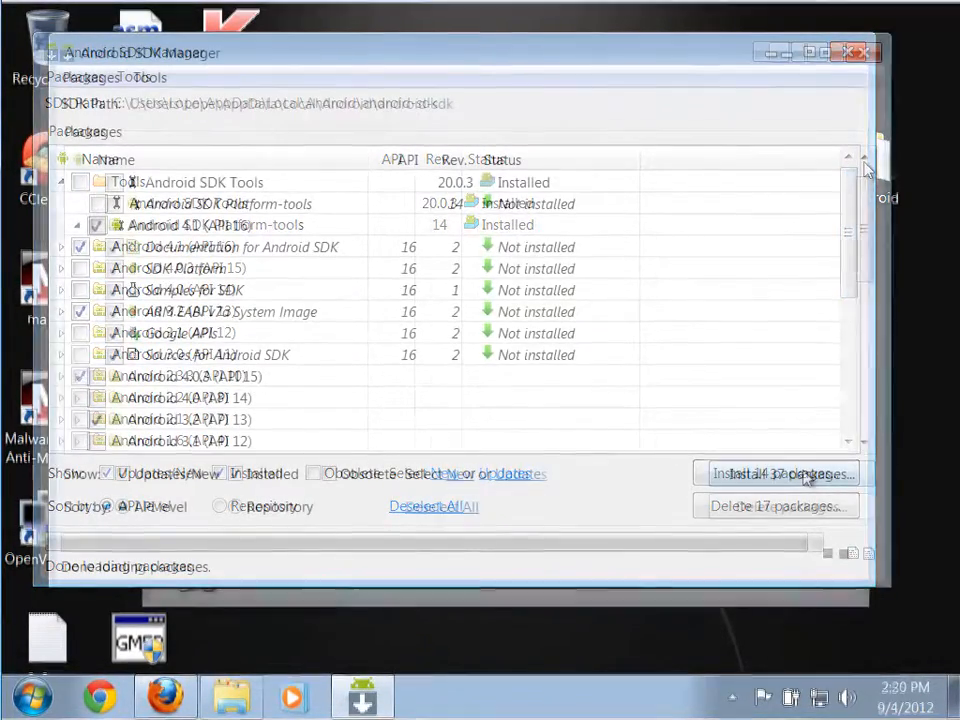
Install the selected packages with all licenses accepted, and skip the MOTODEV site authentication.
click(806, 476)
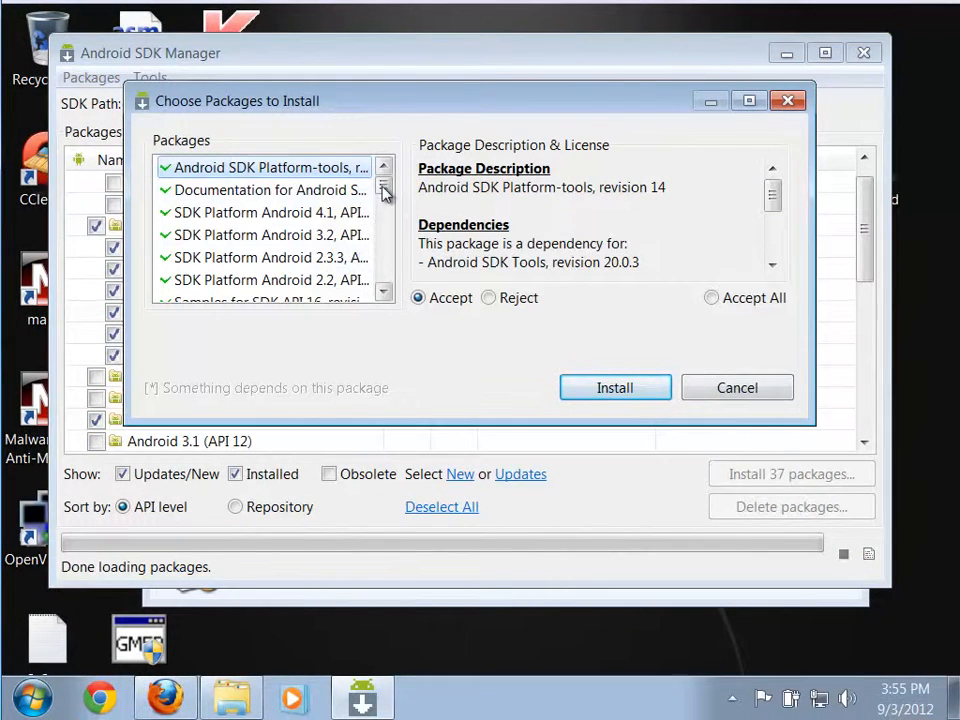
drag(385, 192, 386, 147)
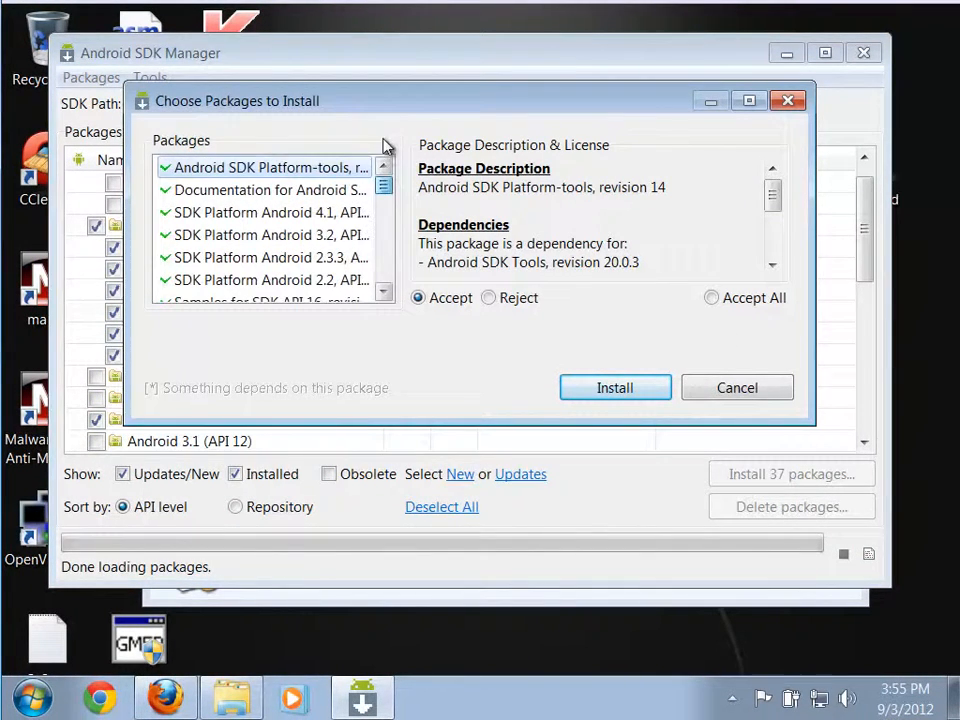
click(712, 302)
click(638, 393)
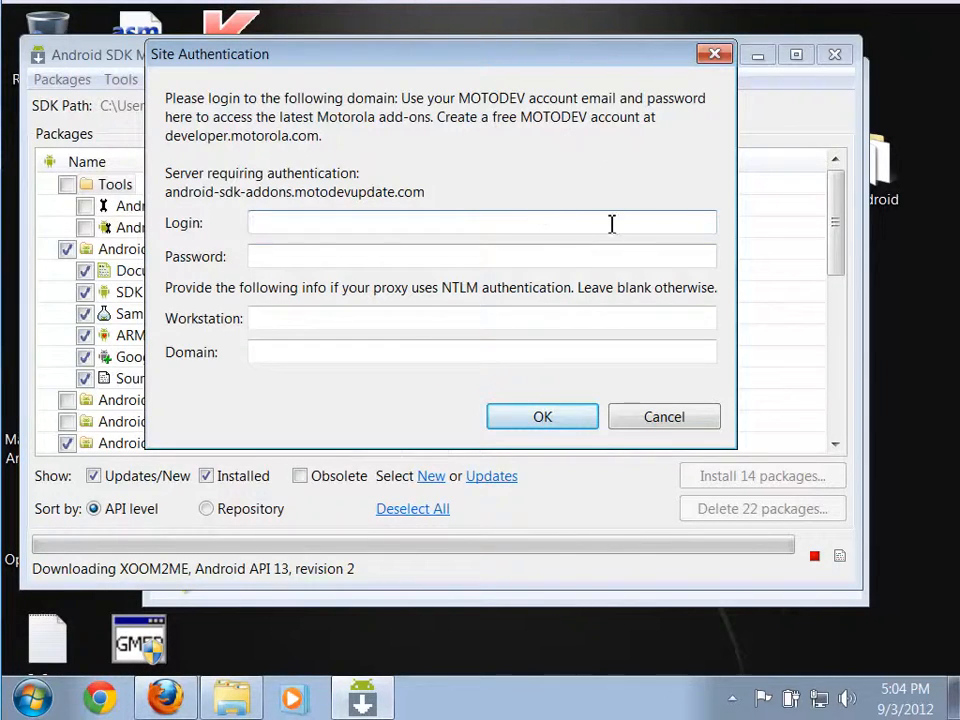
click(666, 419)
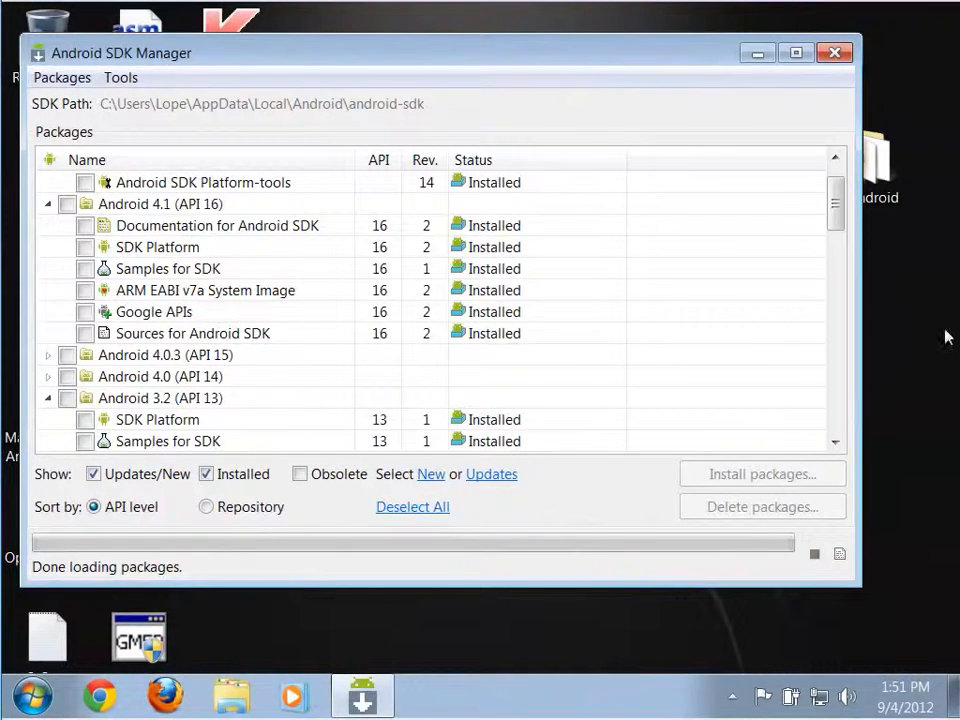
Close the Android SDK Manager and launch AVD Manager from the Android SDK Tools program folder.
drag(692, 51, 705, 50)
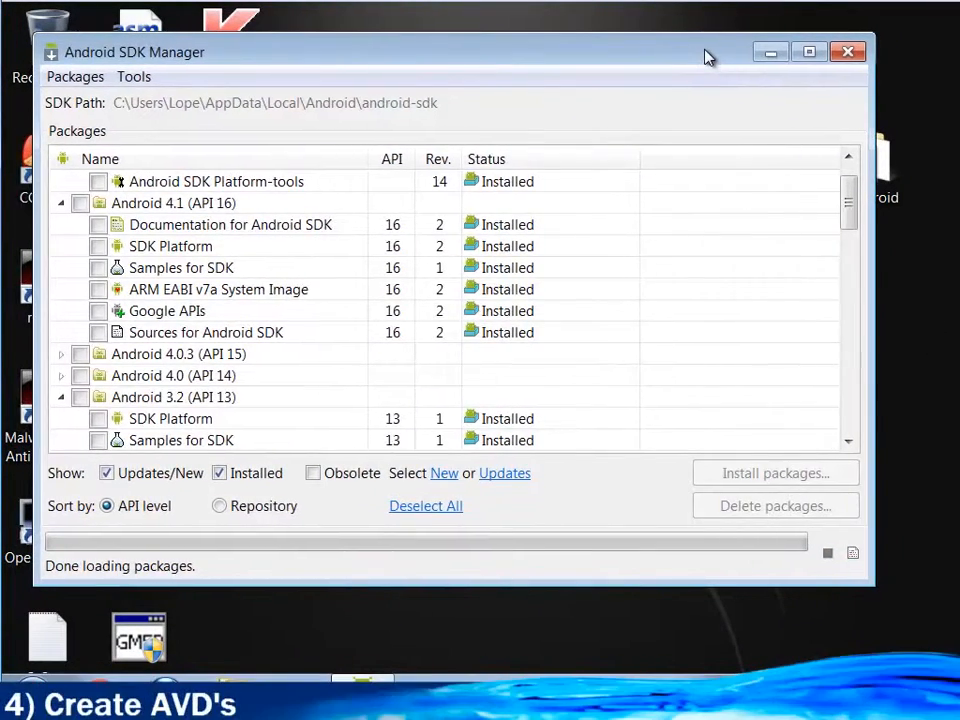
click(845, 58)
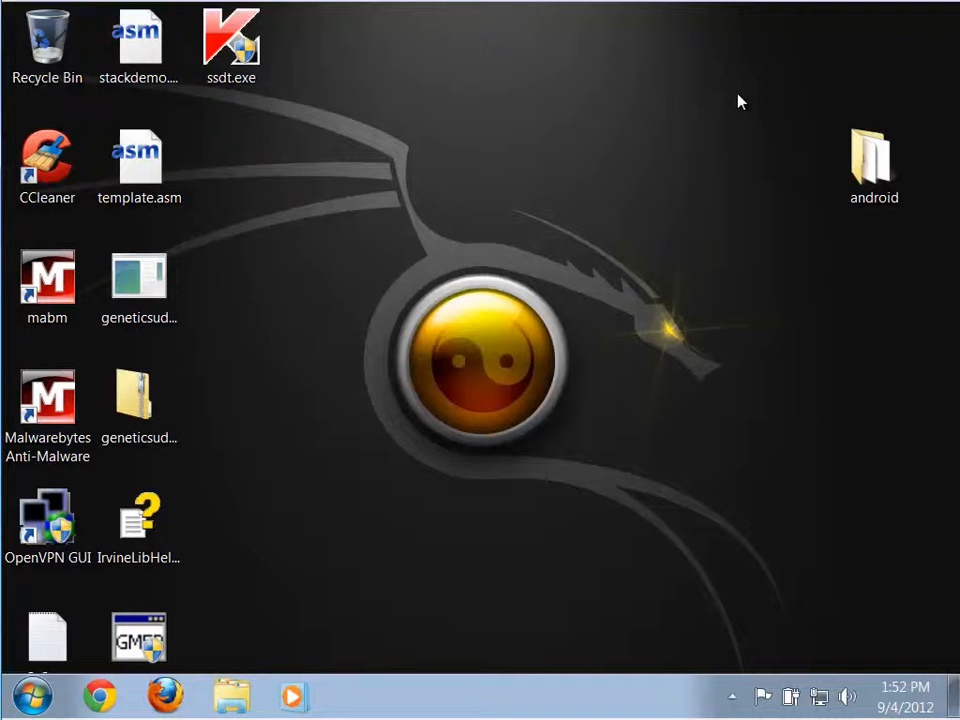
click(33, 696)
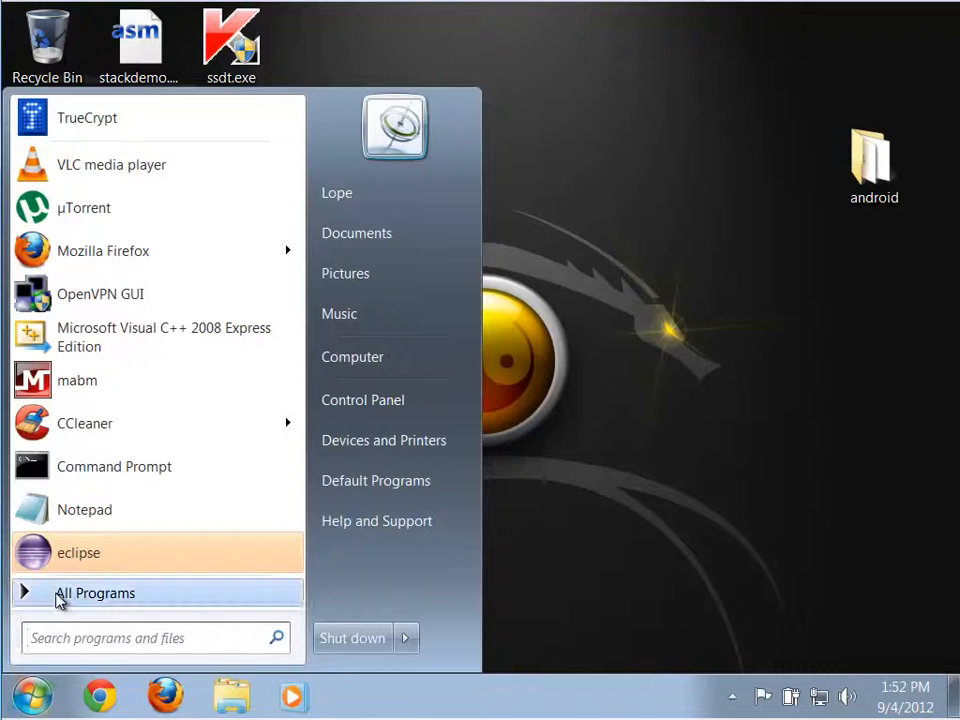
click(58, 597)
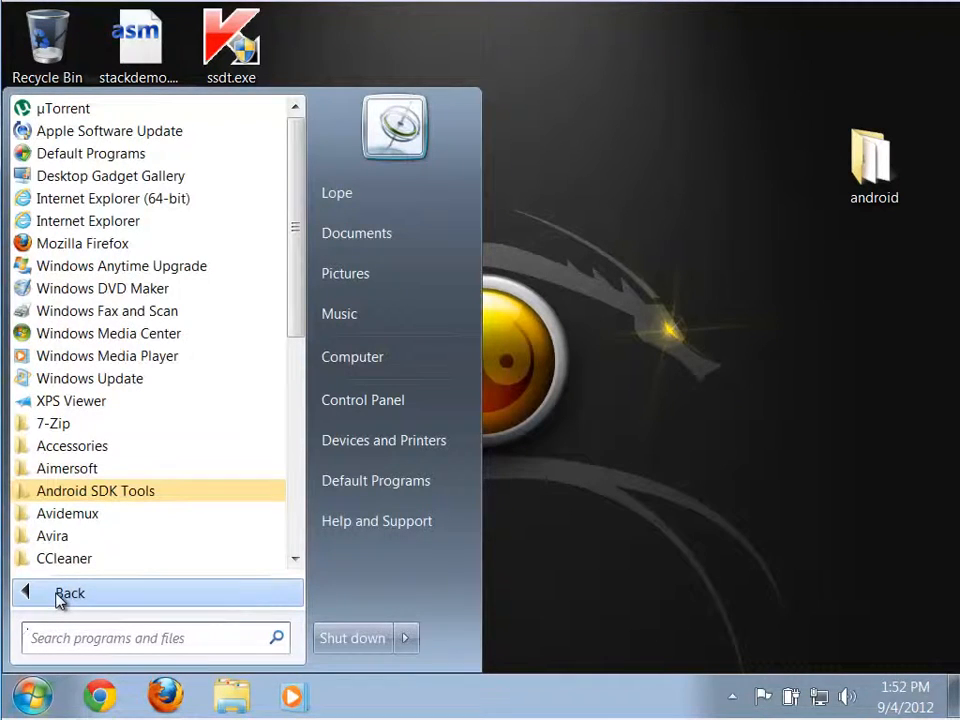
click(84, 497)
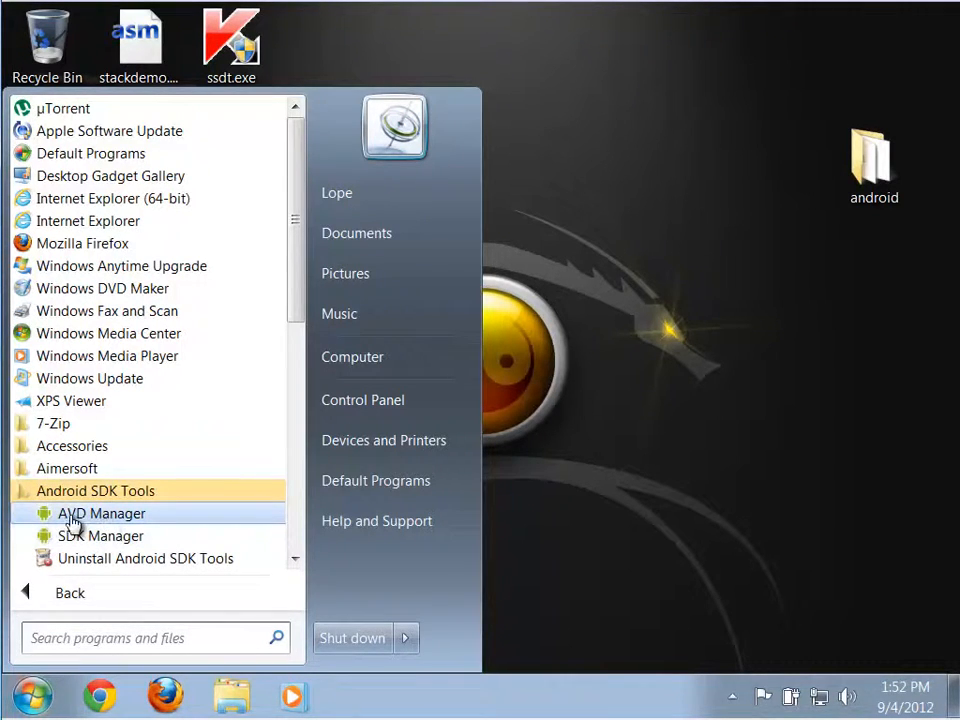
click(97, 523)
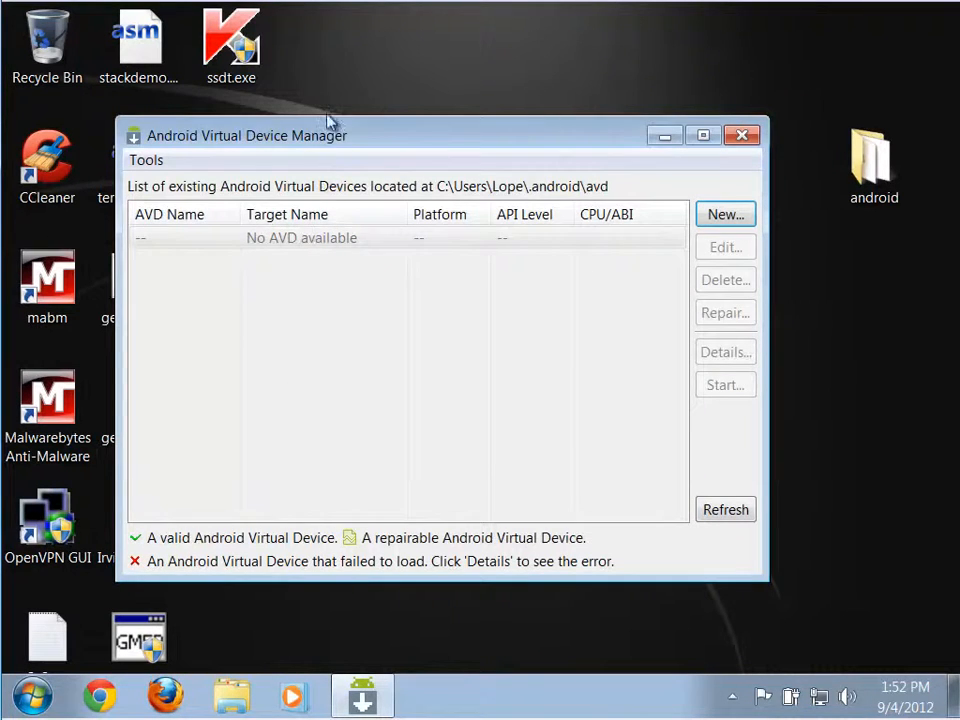
Start a new Android virtual device and set its target to Android 4.1 - API Level 16.
drag(337, 152, 365, 101)
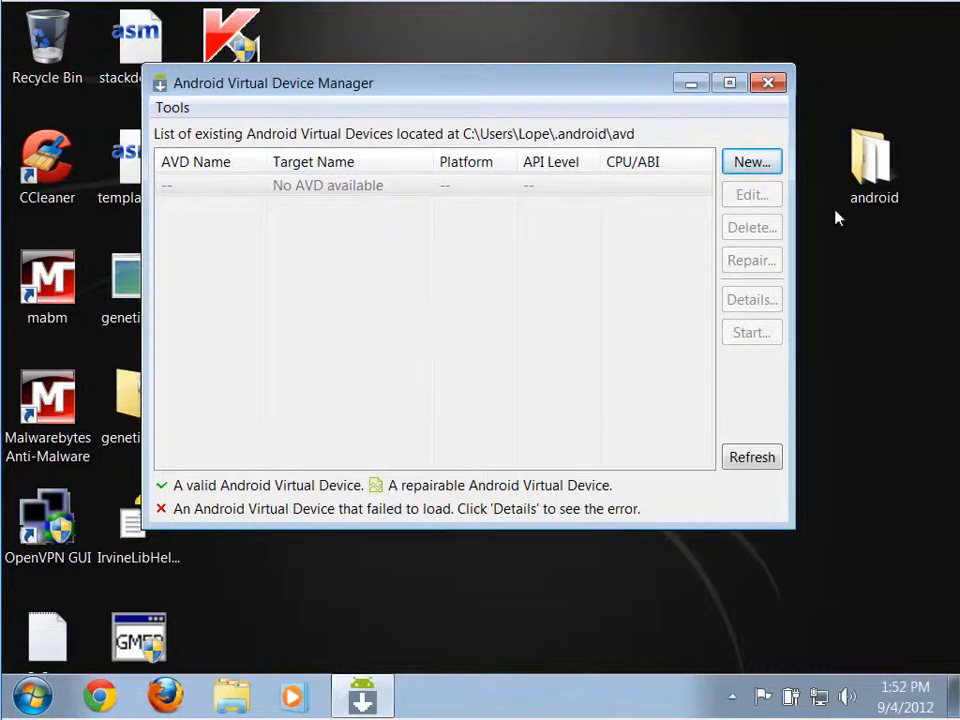
click(752, 162)
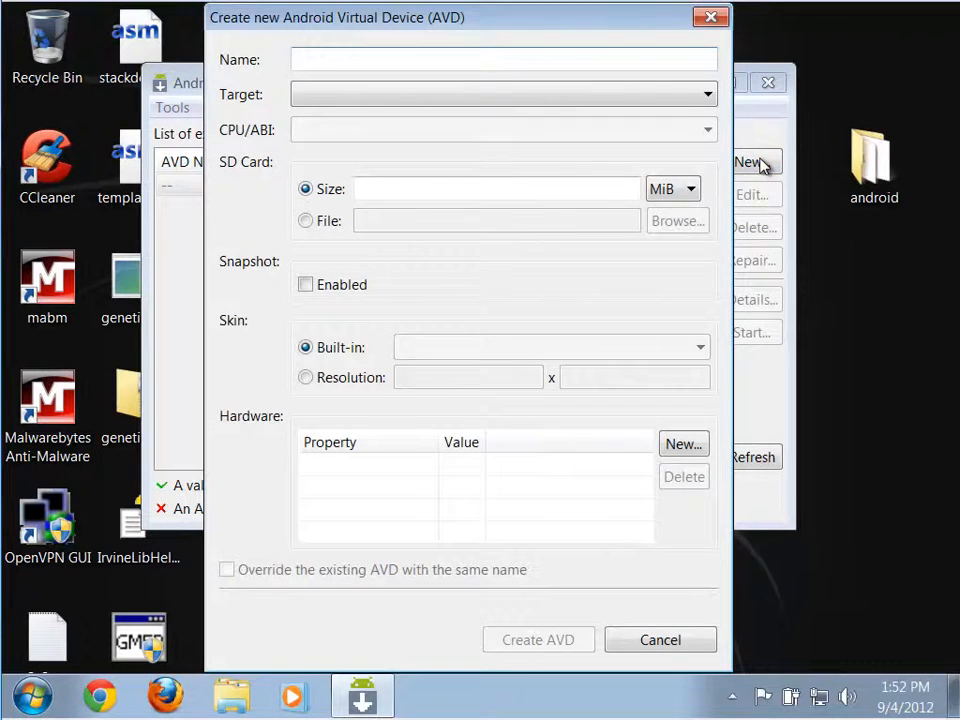
click(420, 100)
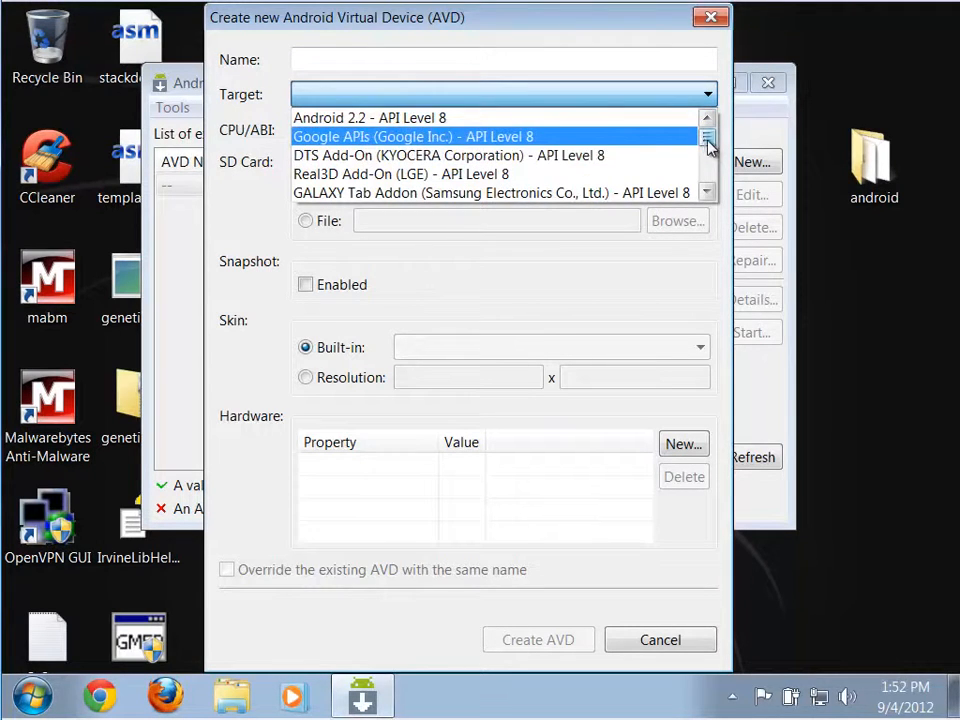
drag(708, 145, 716, 200)
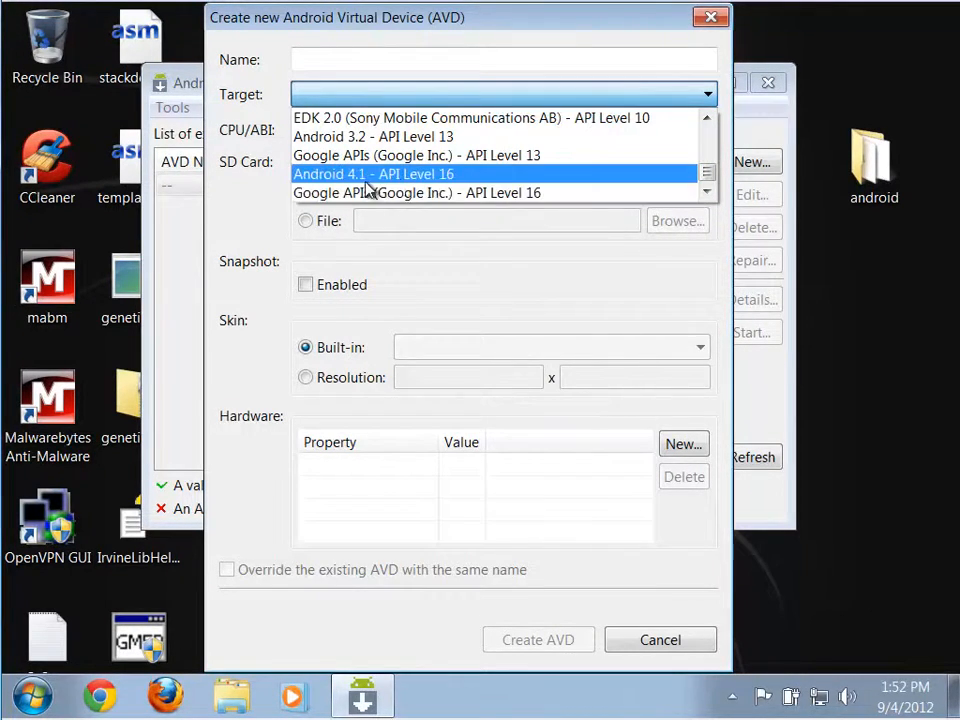
click(414, 176)
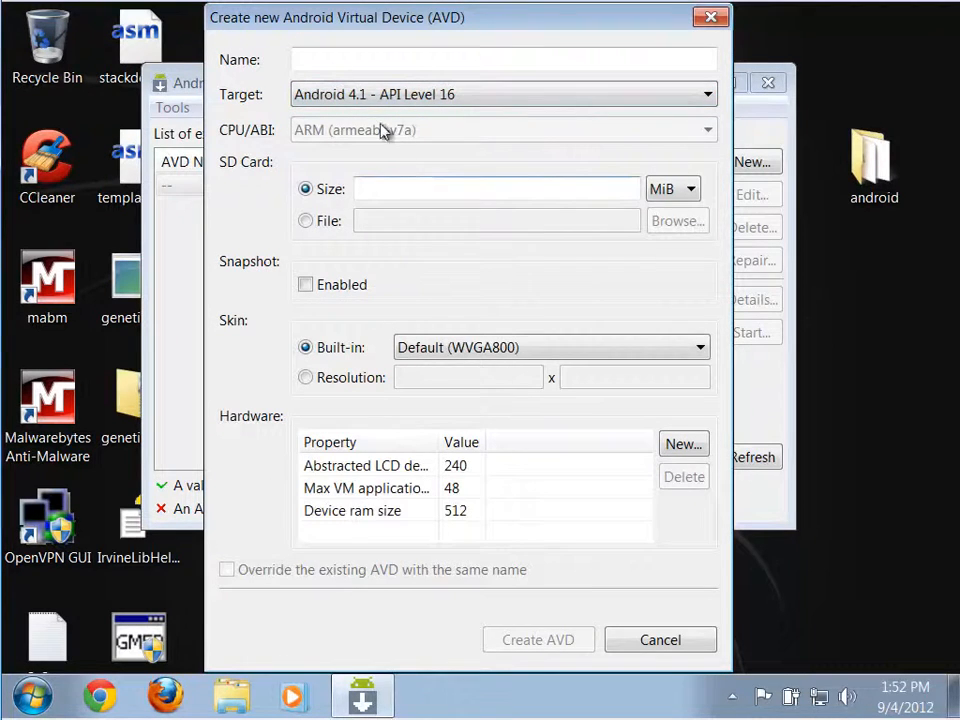
Name the new virtual device Android_4.1.
click(363, 57)
text(An)
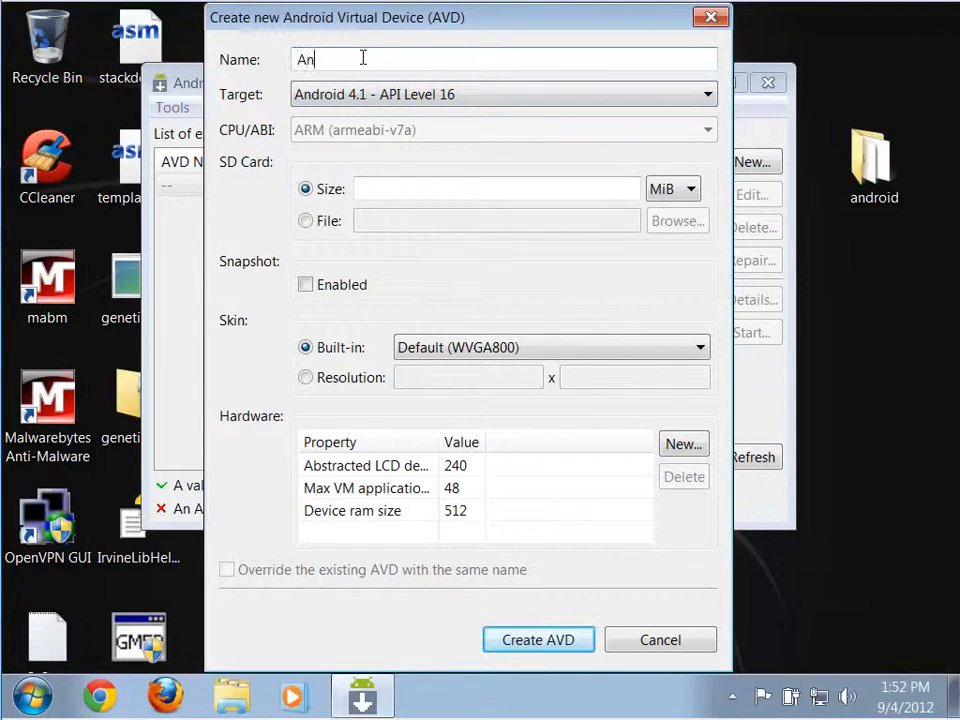
text(droid_4.1)
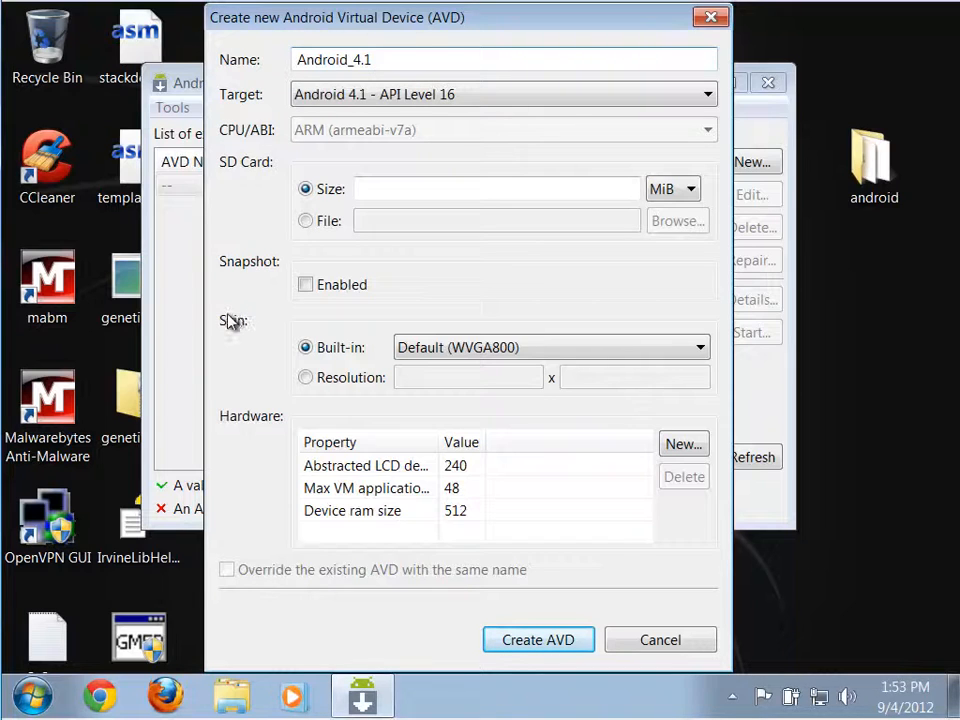
Enable Snapshot for the Android 4.1 device and create the AVD, dismissing the result message.
click(306, 286)
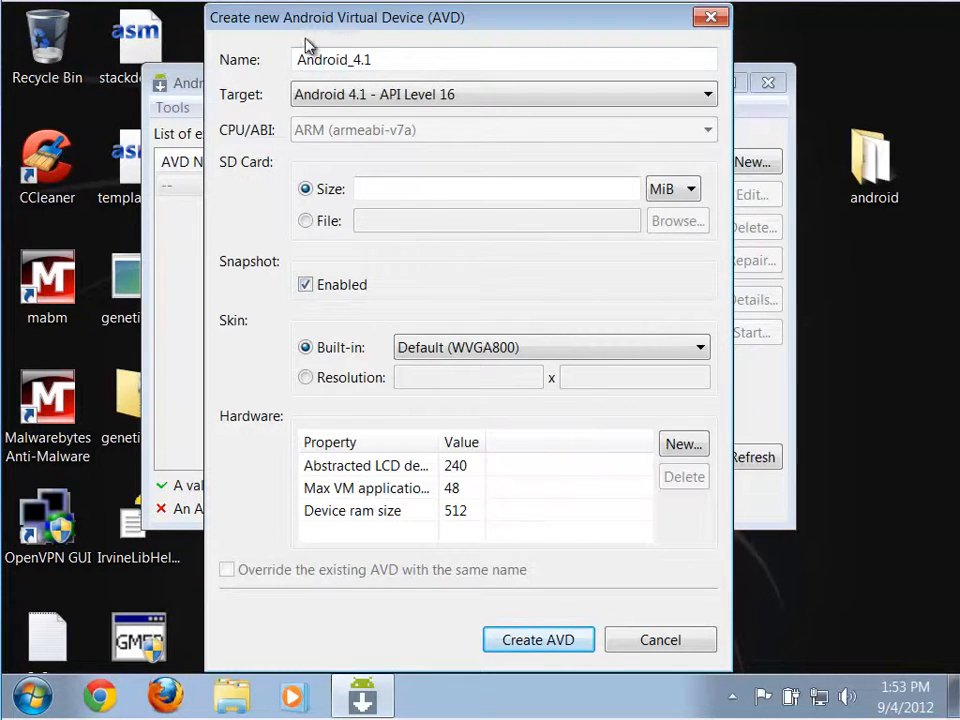
drag(308, 28, 366, 32)
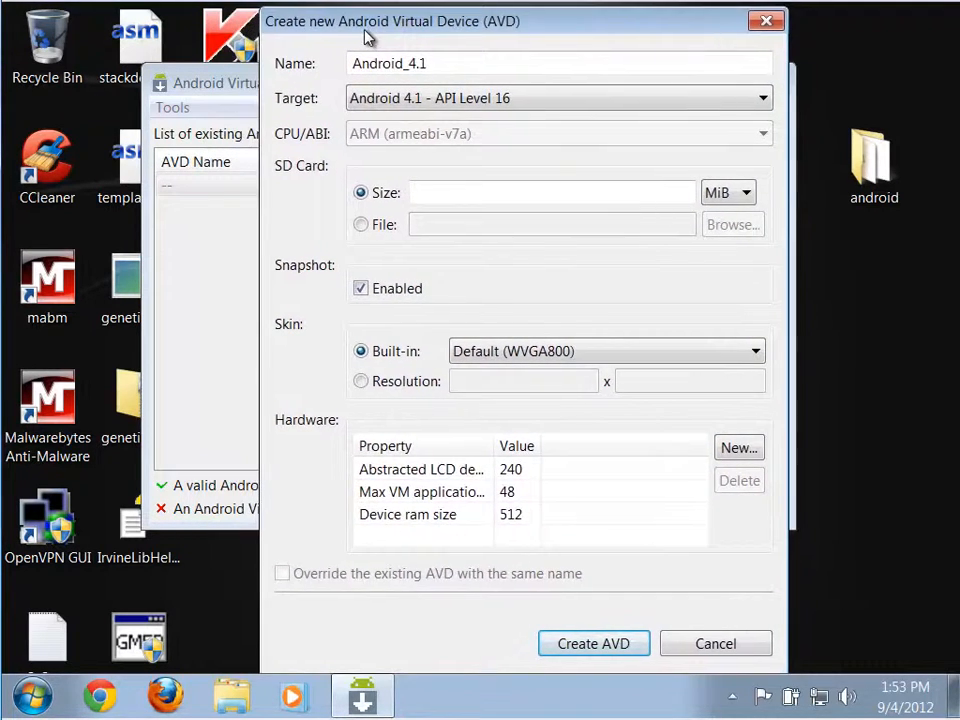
click(620, 650)
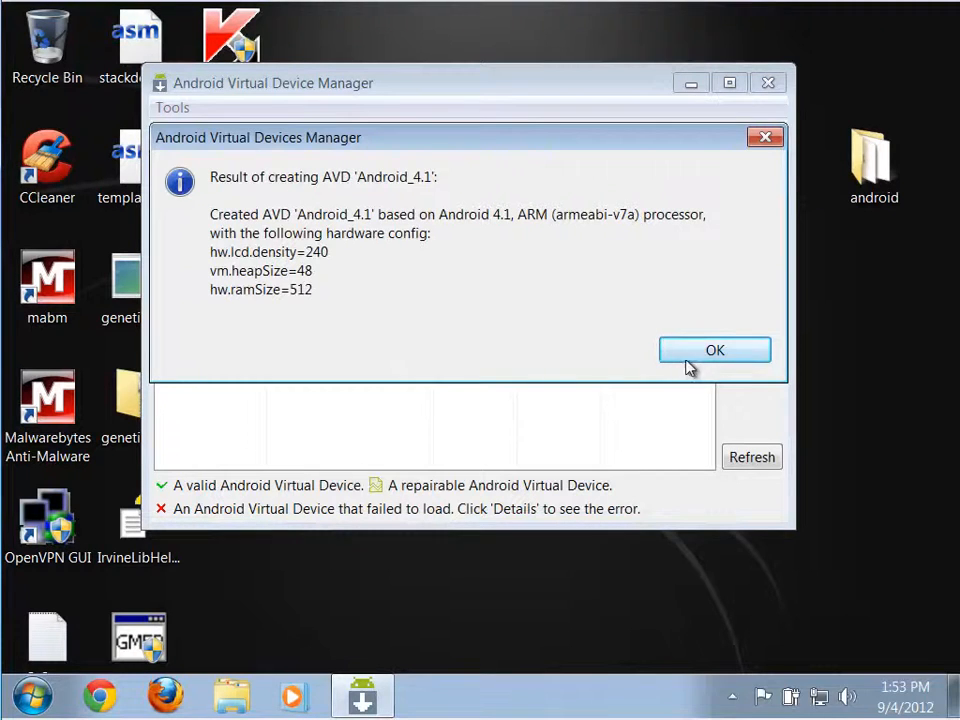
click(712, 353)
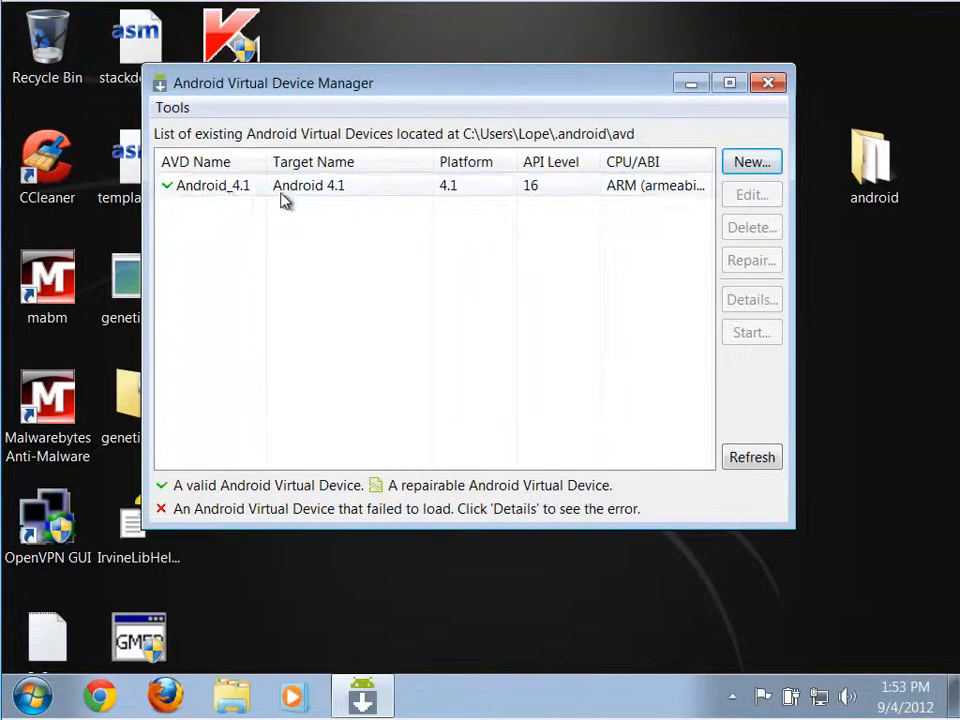
Start another new virtual device and set its target to Android 3.2 - API Level 13.
click(756, 167)
click(549, 95)
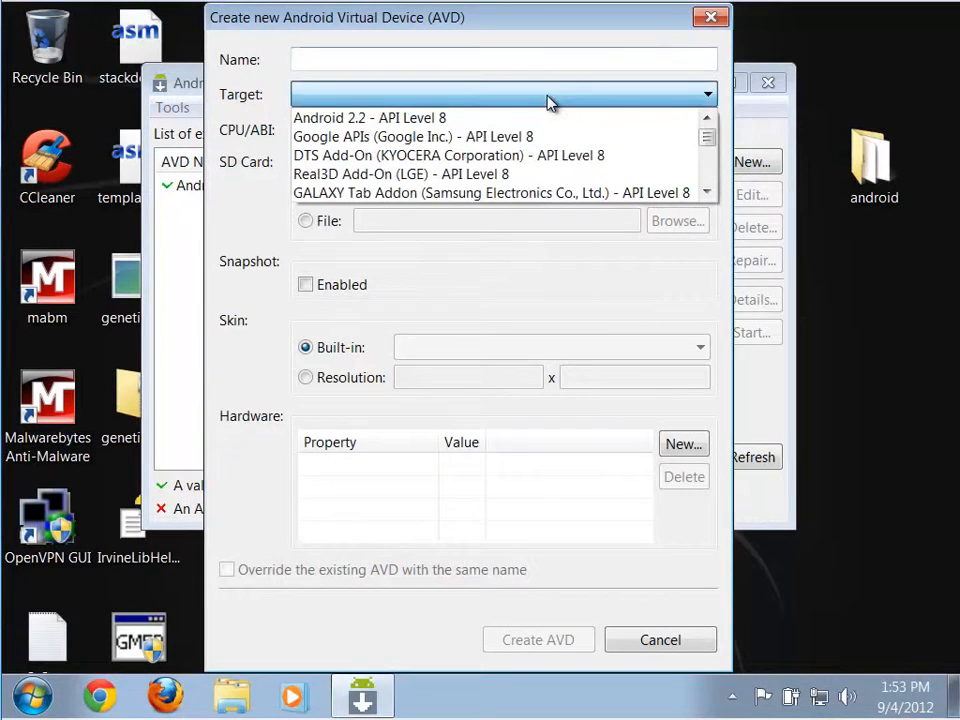
click(707, 193)
click(707, 193)
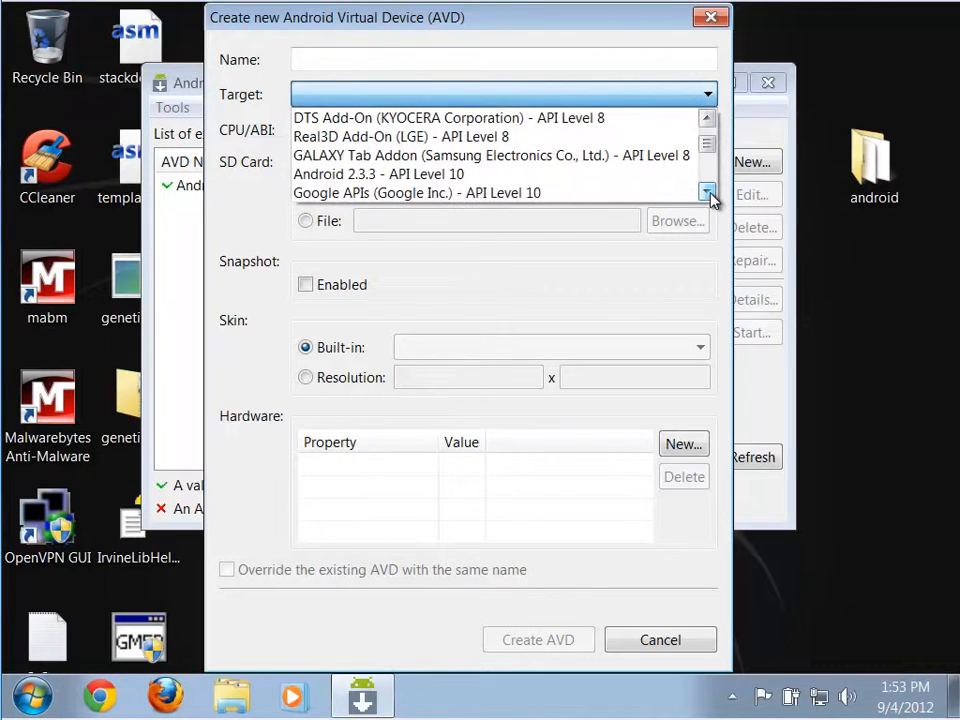
click(707, 193)
click(707, 192)
click(707, 192)
click(707, 192)
click(707, 192)
click(707, 192)
click(707, 192)
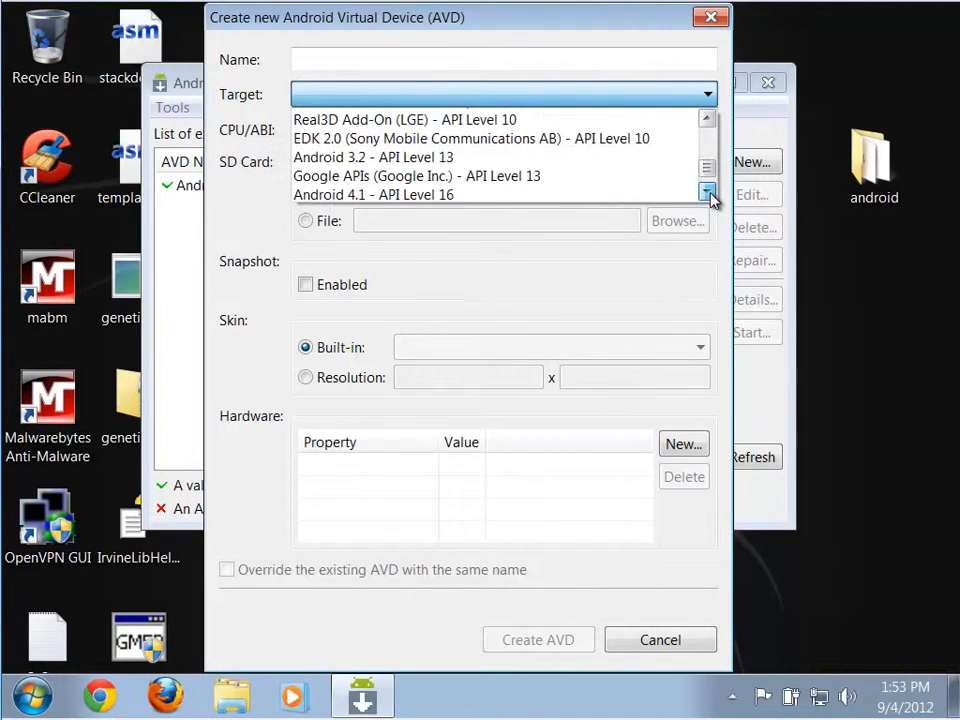
click(707, 192)
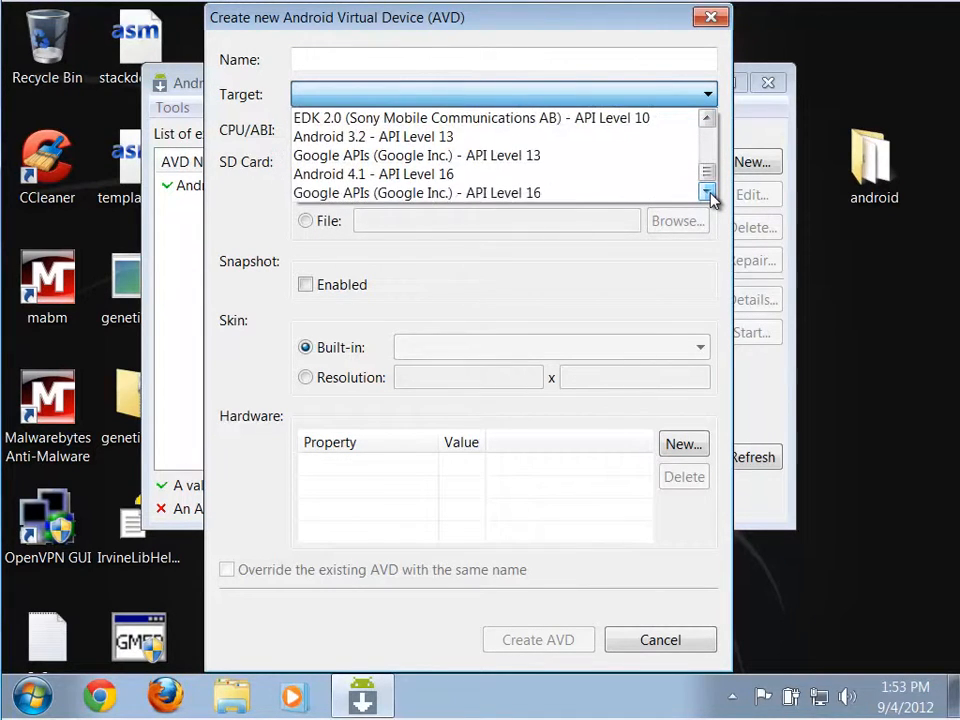
click(460, 138)
Create the second AVD under the name Android_3.2 with Snapshot enabled.
click(386, 57)
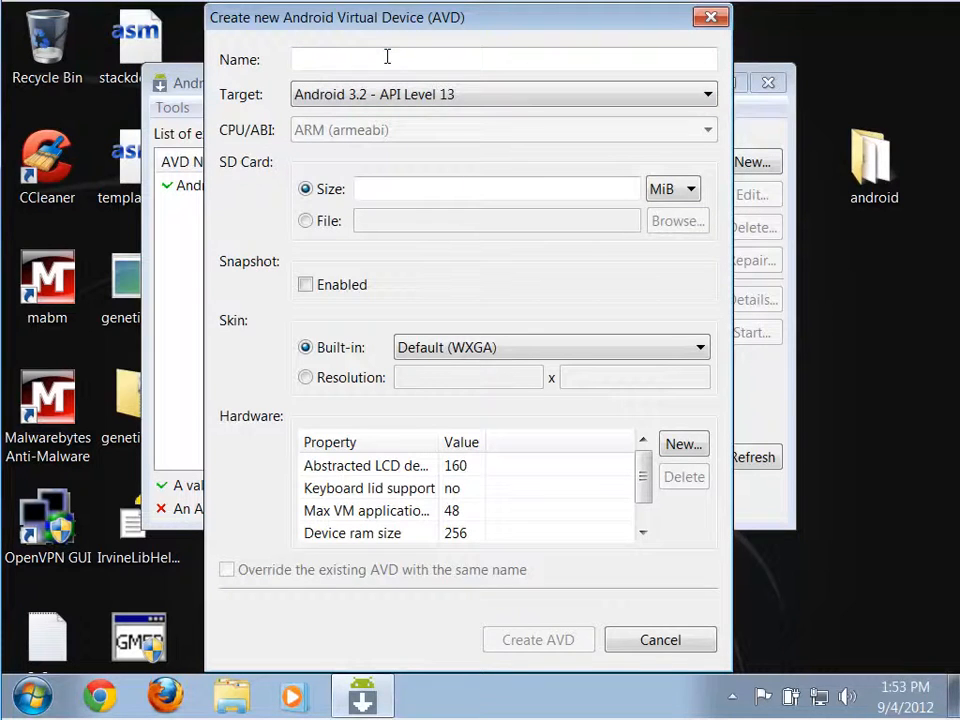
text(Android_)
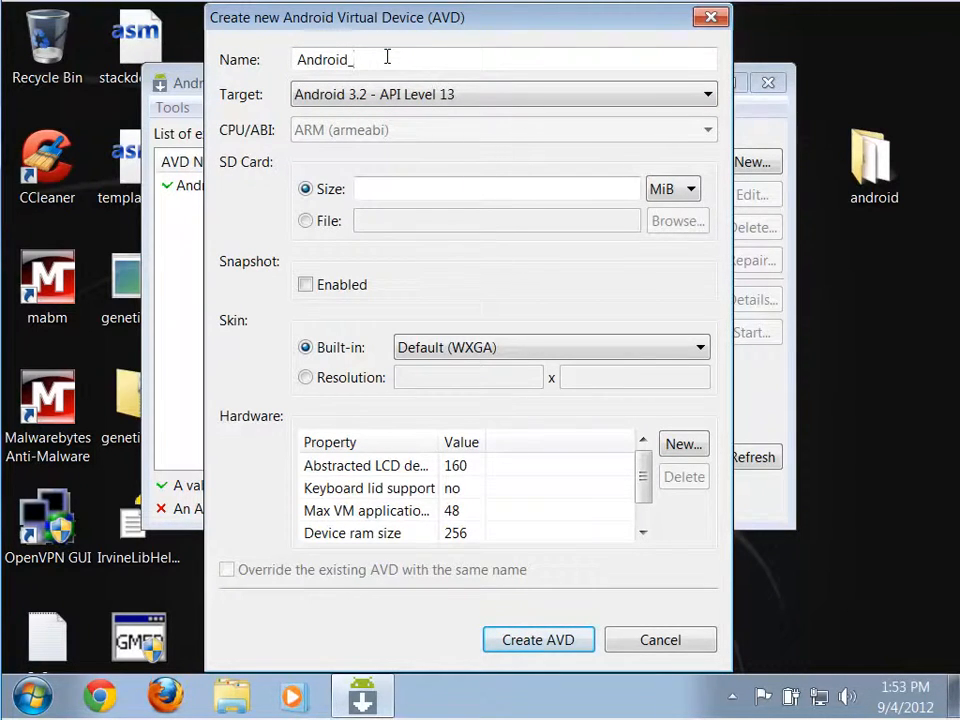
text(3.2)
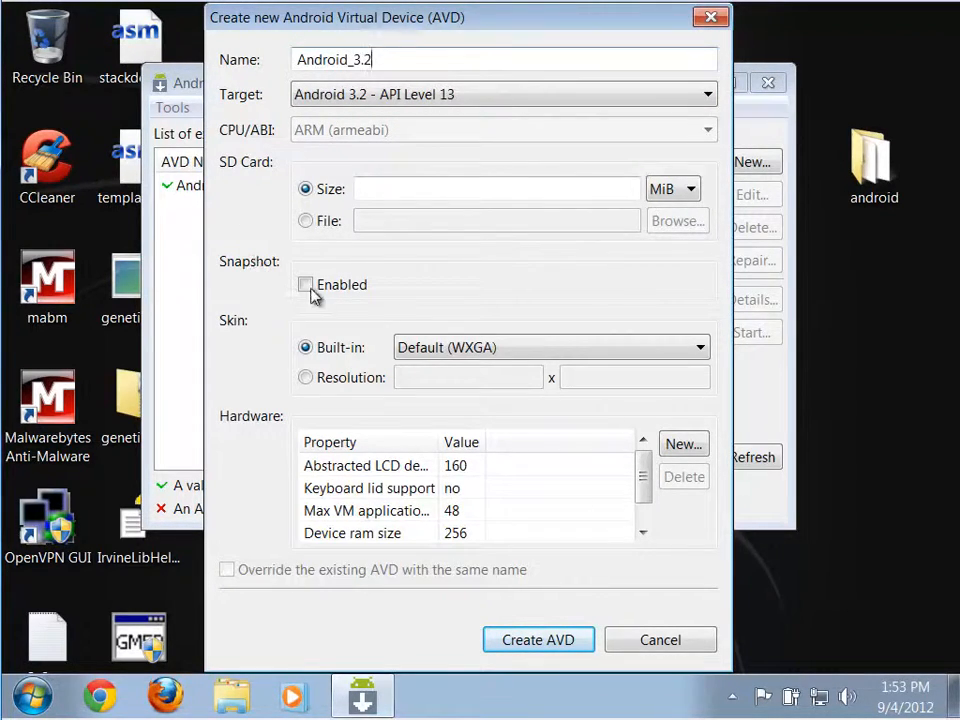
click(307, 287)
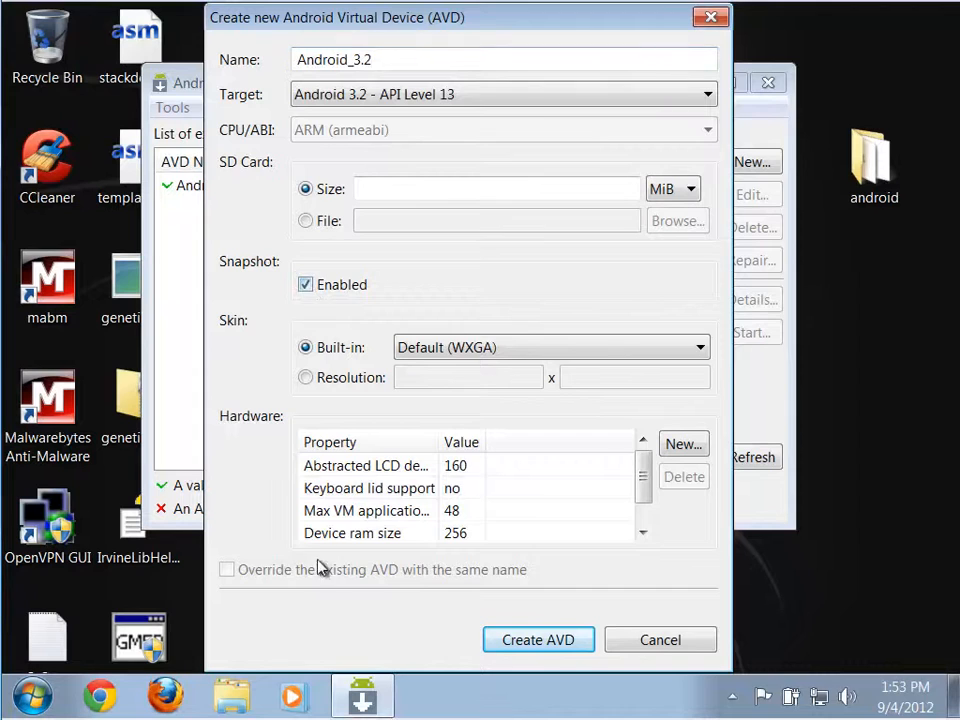
click(553, 648)
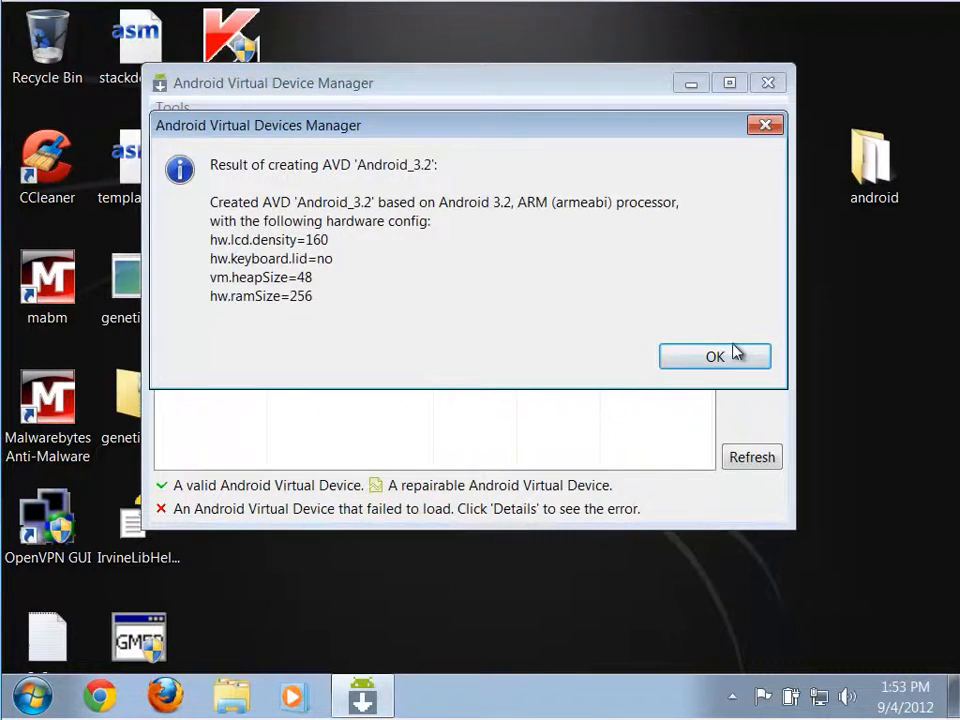
Dismiss the creation result and start another virtual device with target Android 2.3.3 - API Level 10.
click(731, 355)
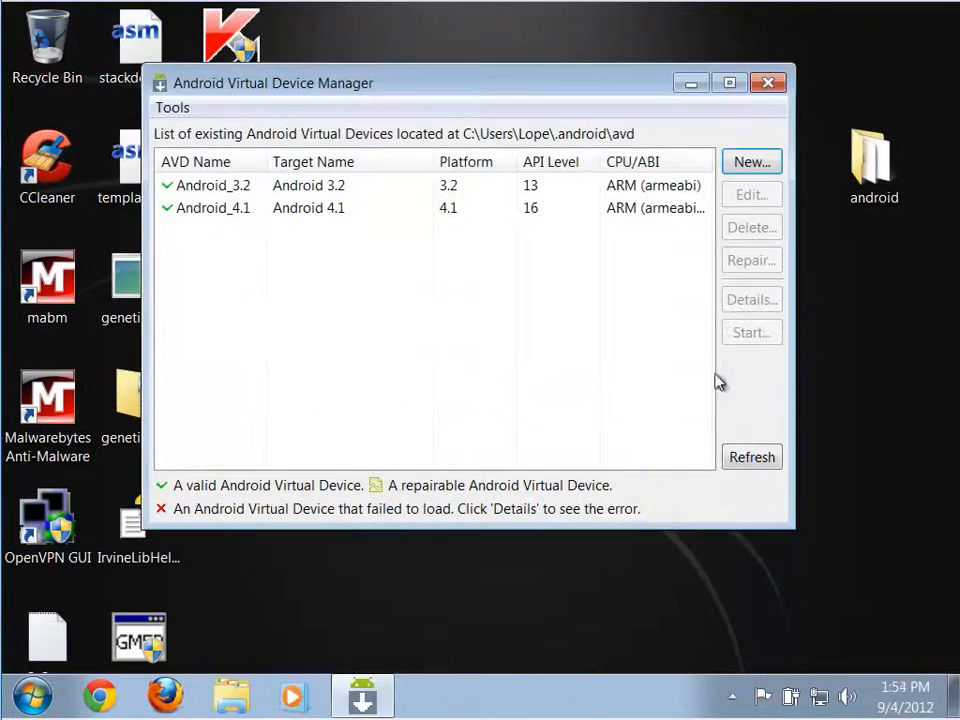
click(756, 166)
click(540, 101)
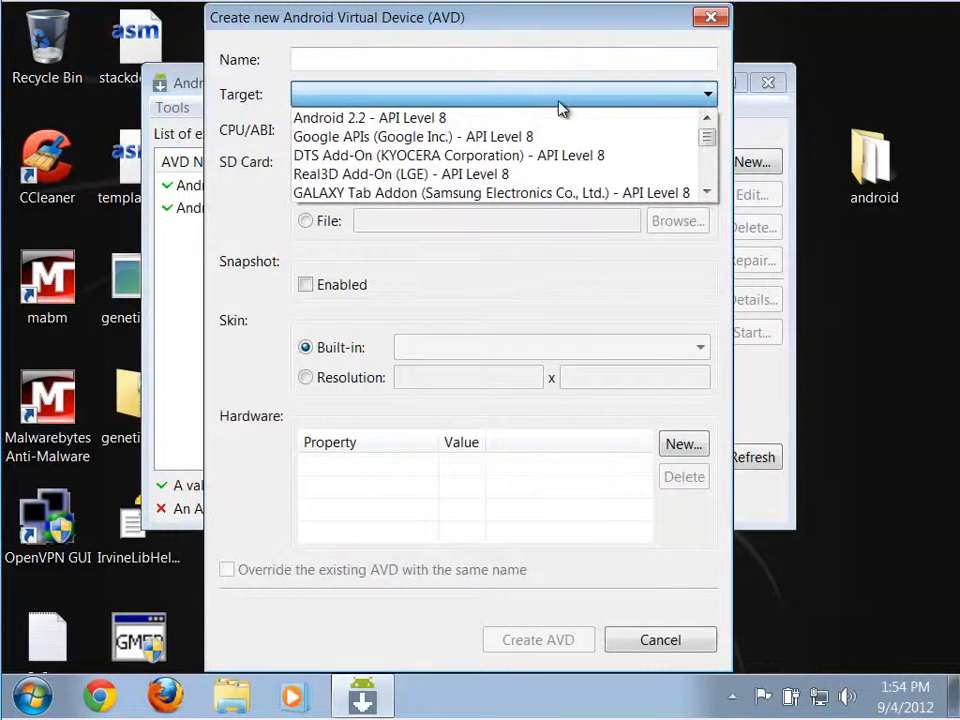
click(708, 192)
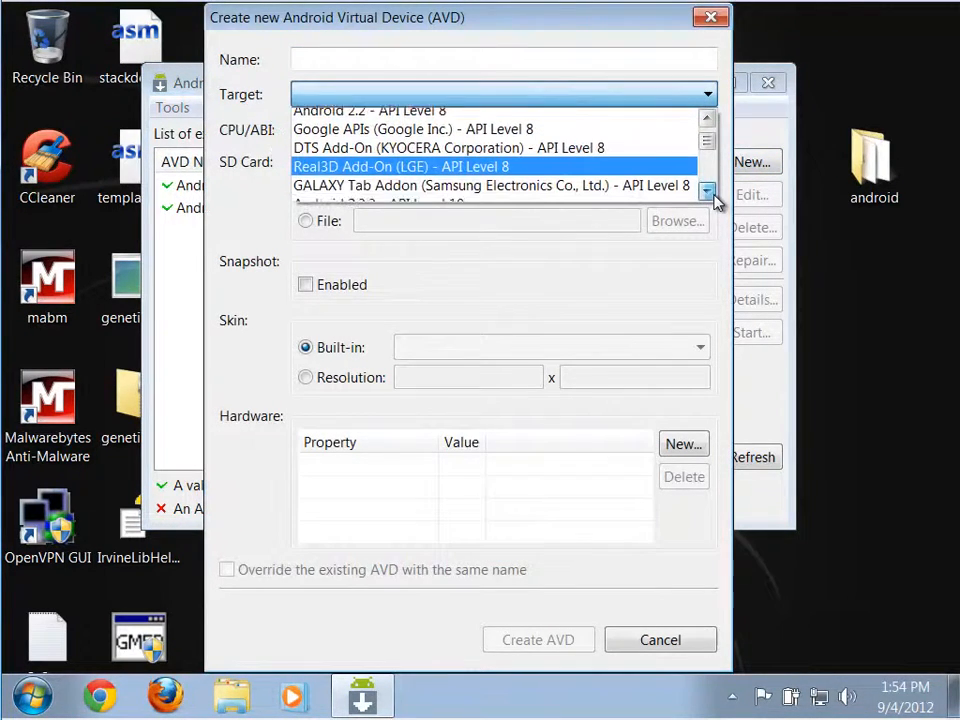
click(649, 180)
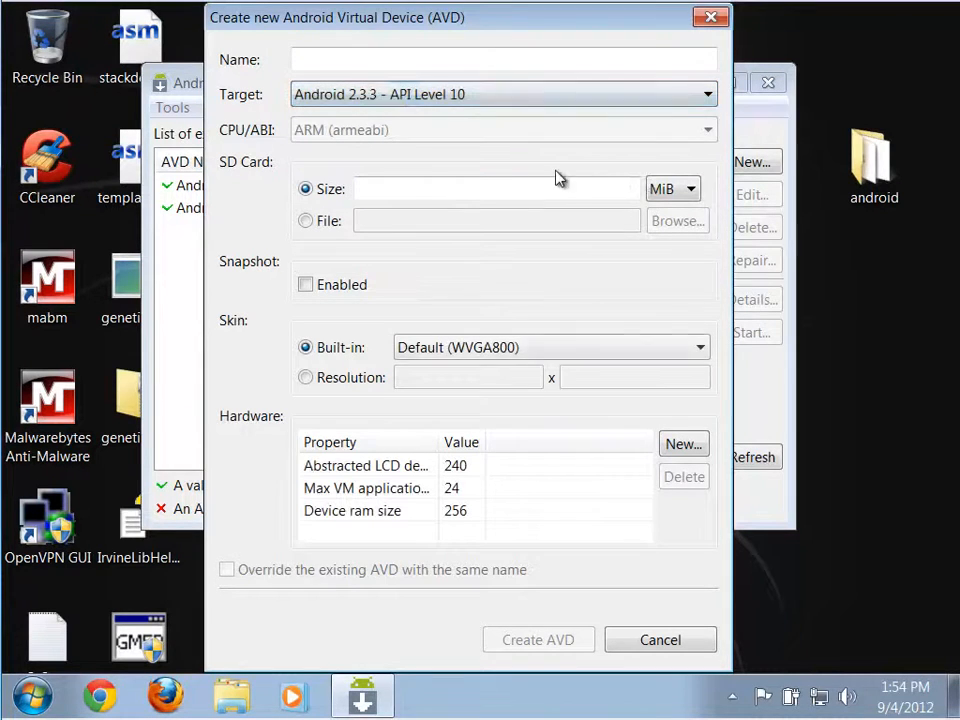
Create the third AVD under the name Android_2_3_3 with Snapshot enabled, and close the Android Virtual Device Manager.
click(388, 62)
text(A)
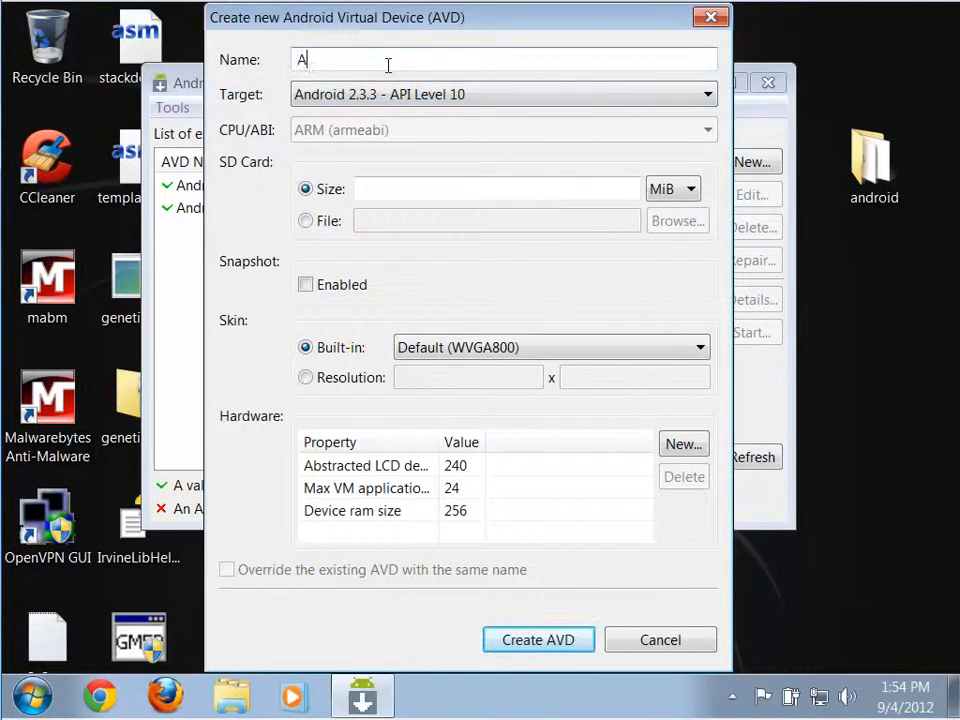
text(ndroid_2_3_3)
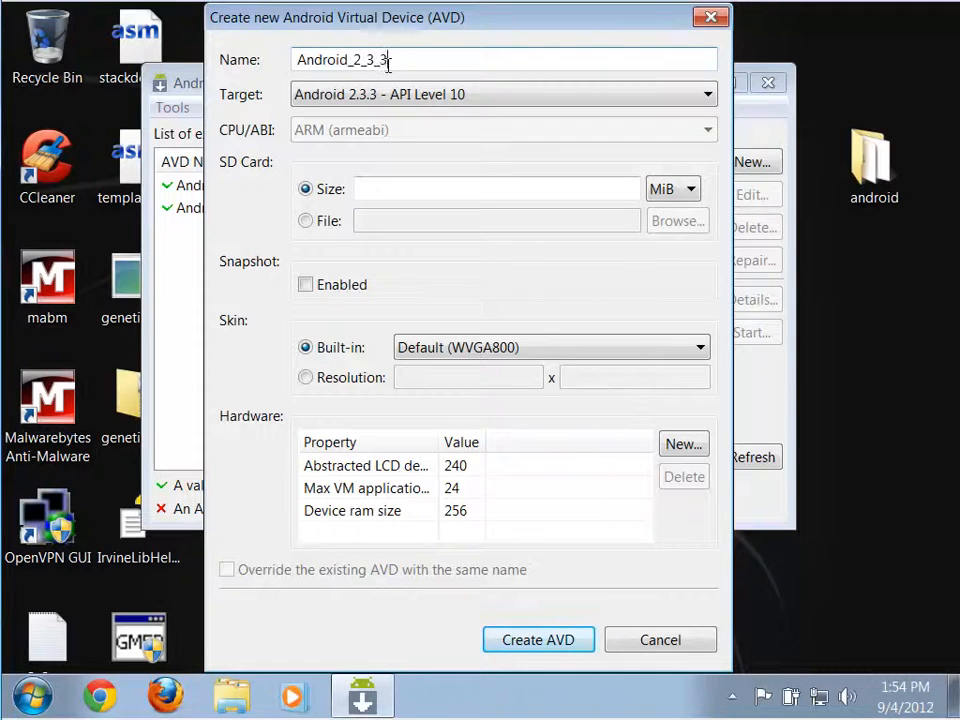
click(307, 285)
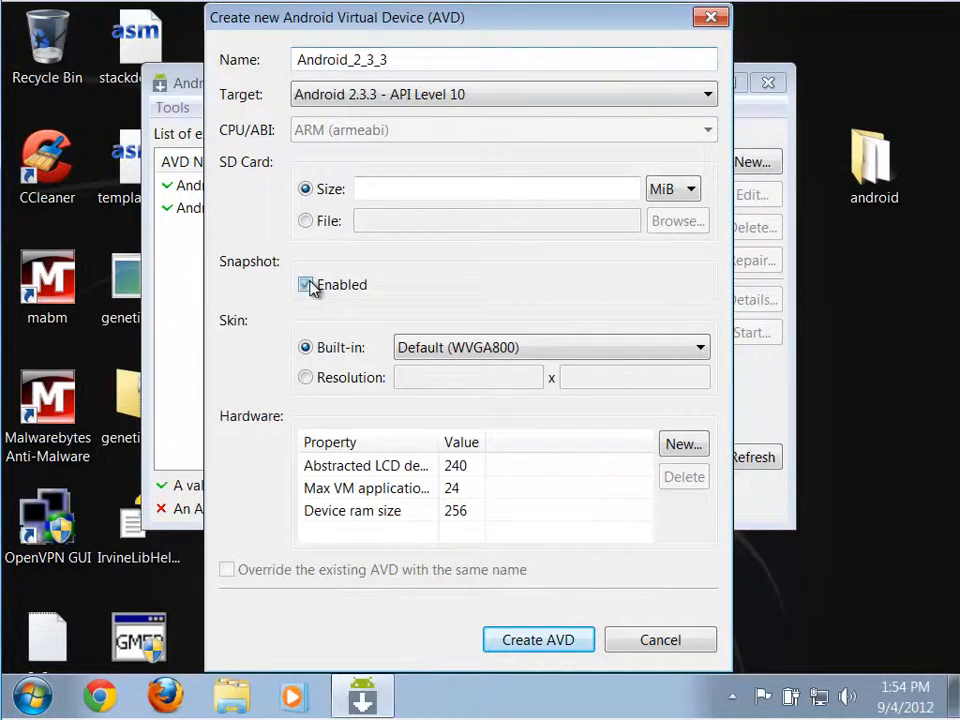
click(538, 640)
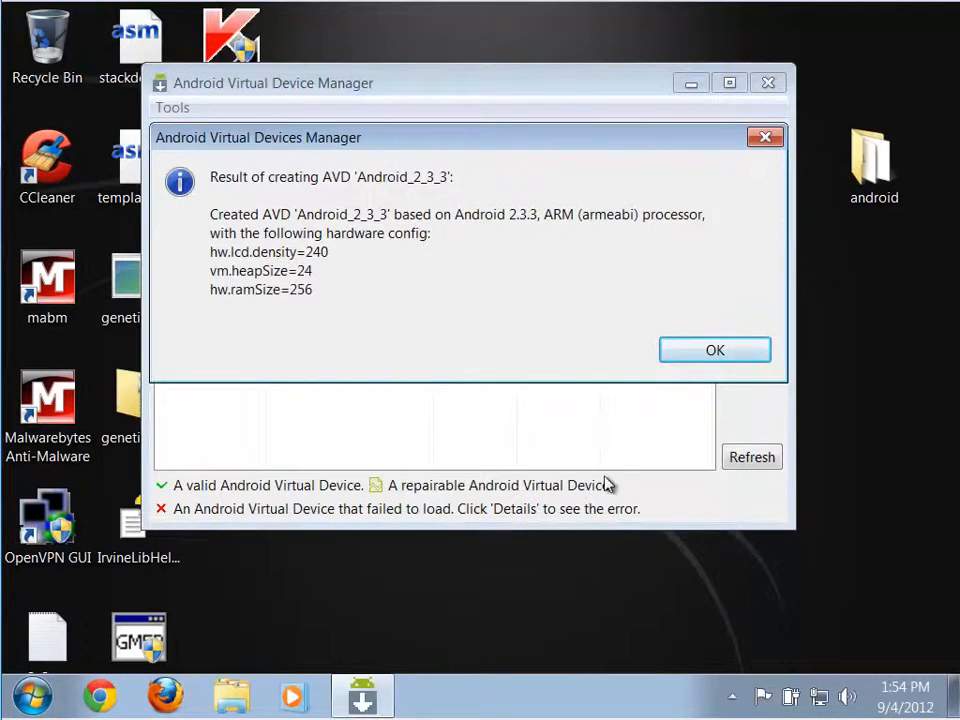
click(707, 356)
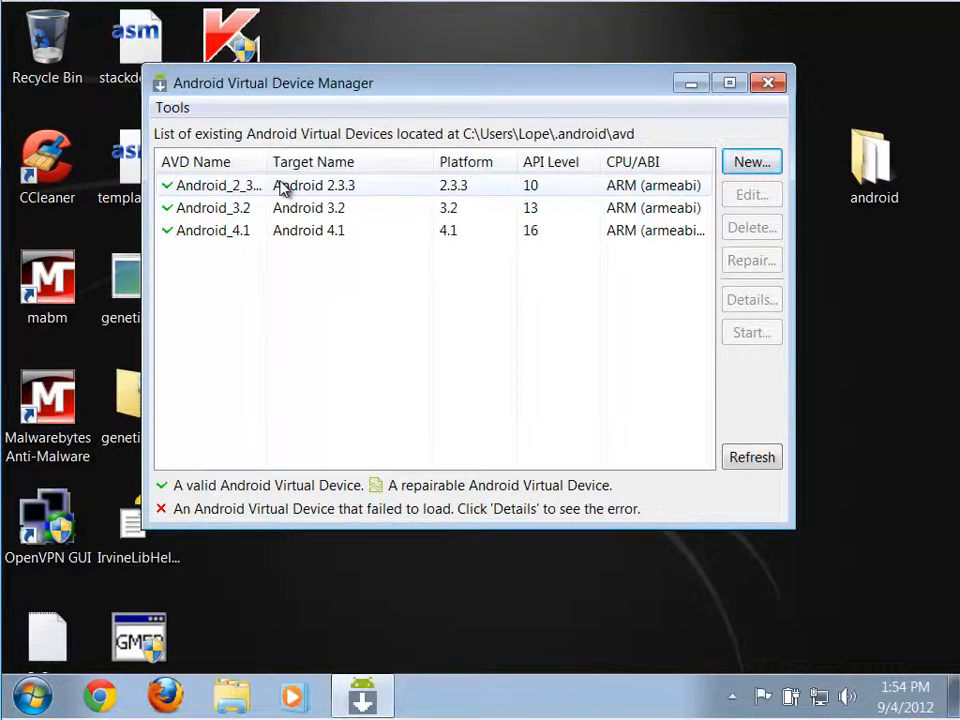
click(767, 85)
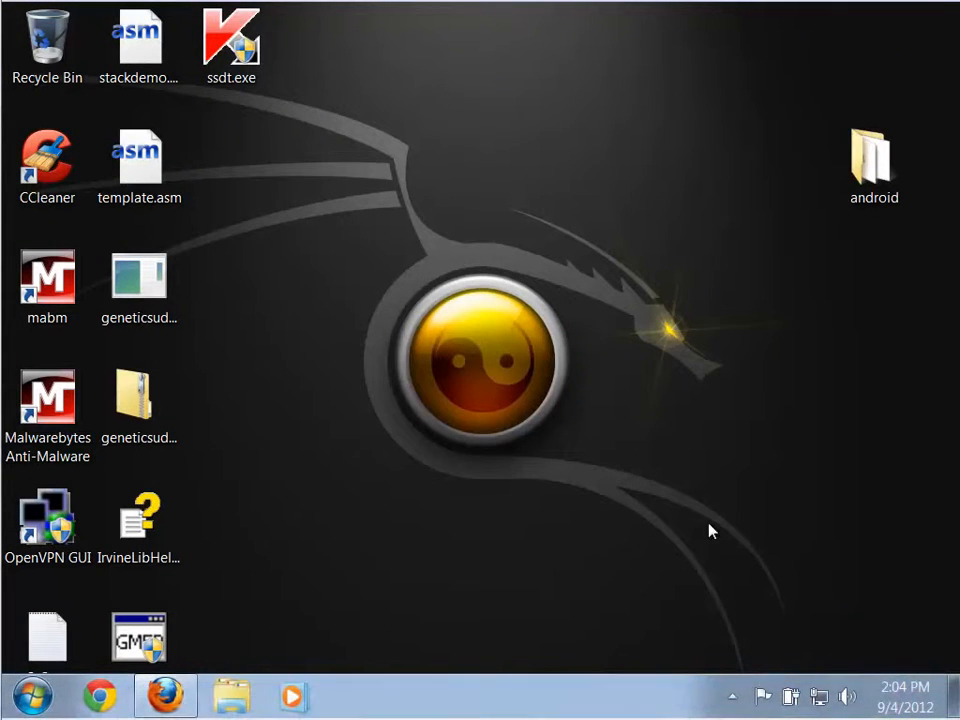
Switch to Eclipse by running it past the security warning and accepting the suggested workspace folder.
click(38, 704)
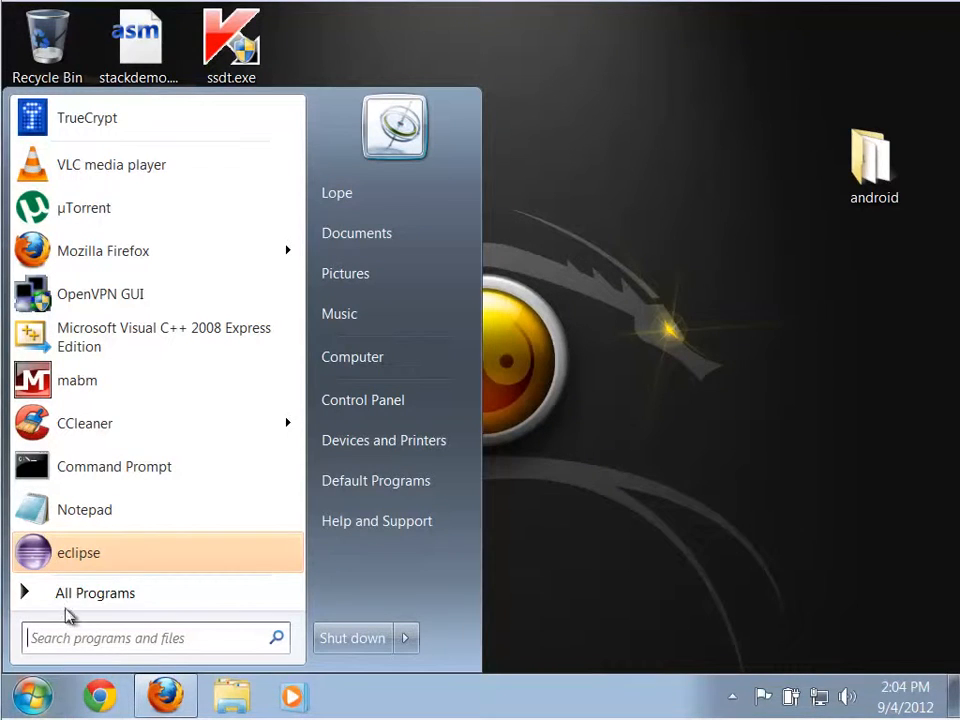
click(62, 560)
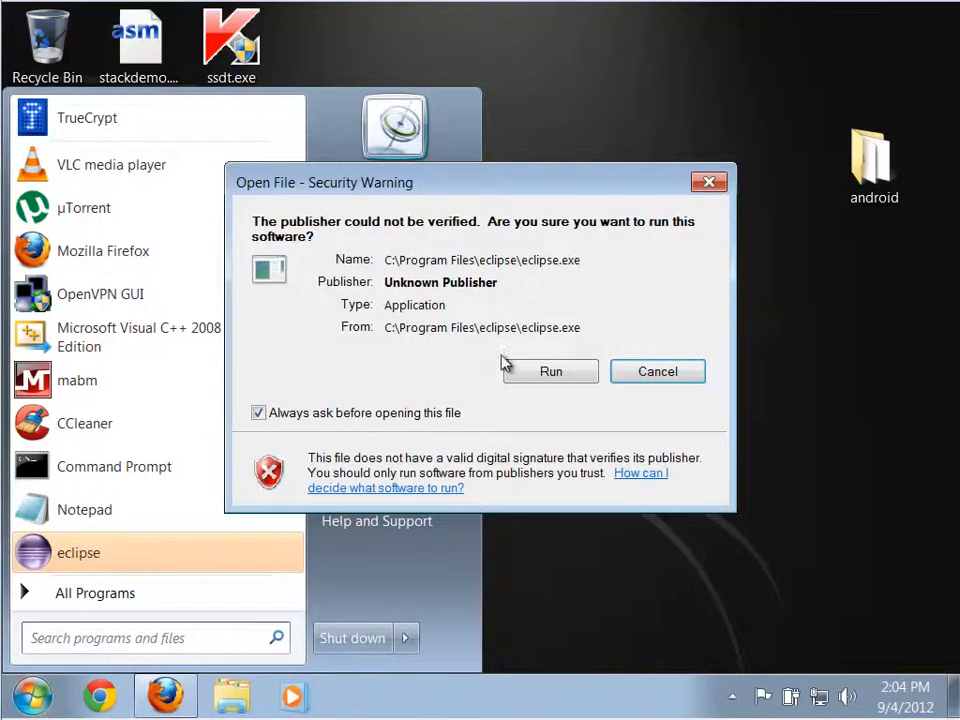
click(553, 371)
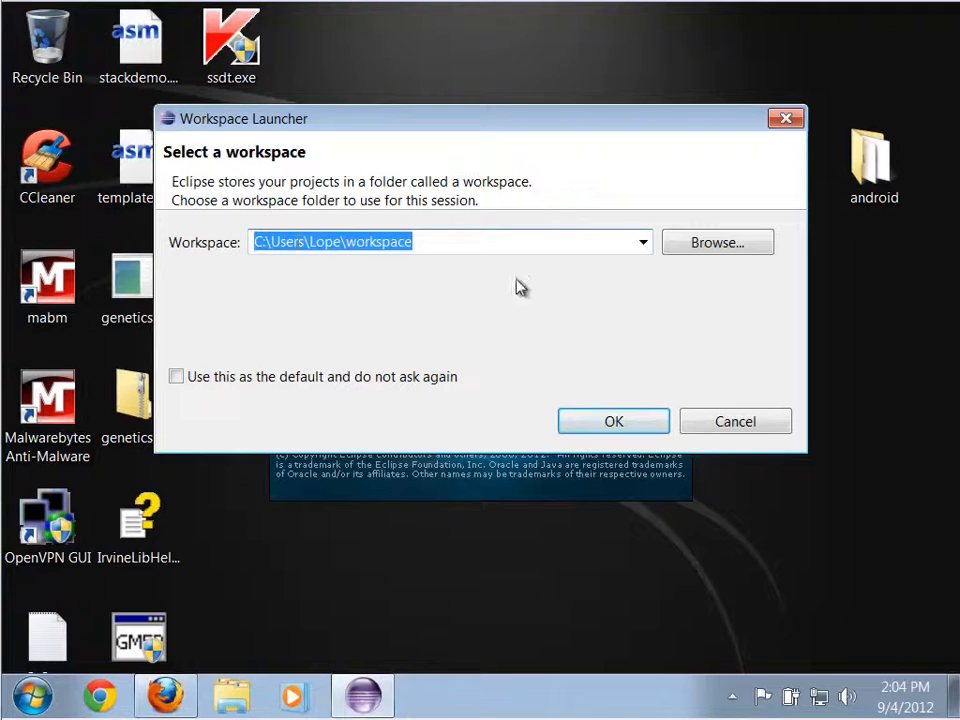
click(603, 425)
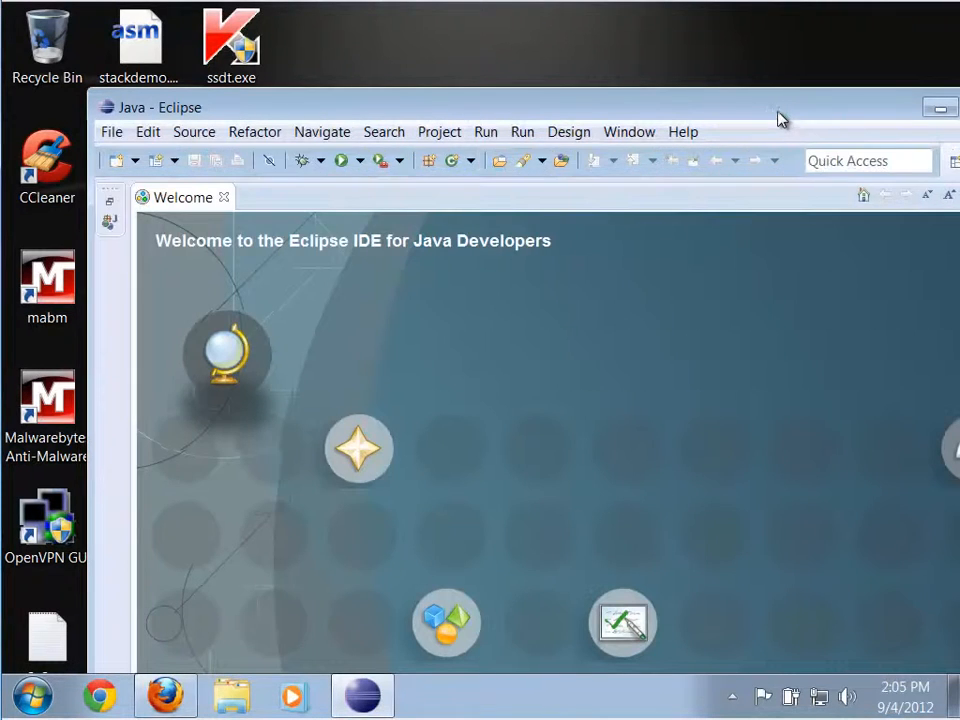
Go to the workbench in a maximized Eclipse window and enlarge the Problems view upwards.
drag(778, 113, 695, 85)
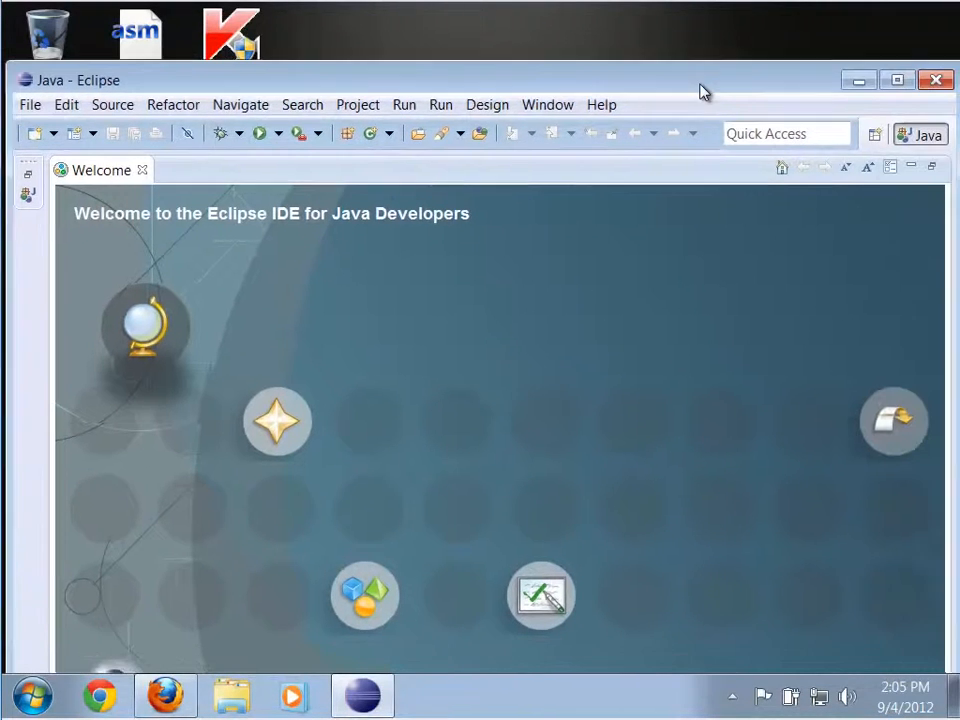
click(889, 84)
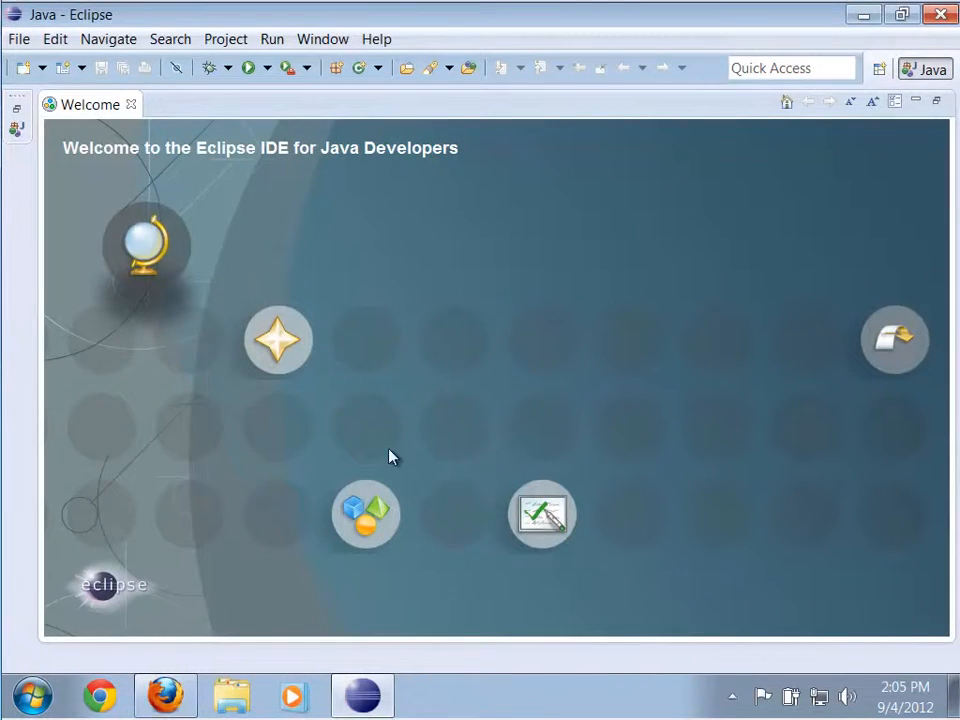
click(900, 340)
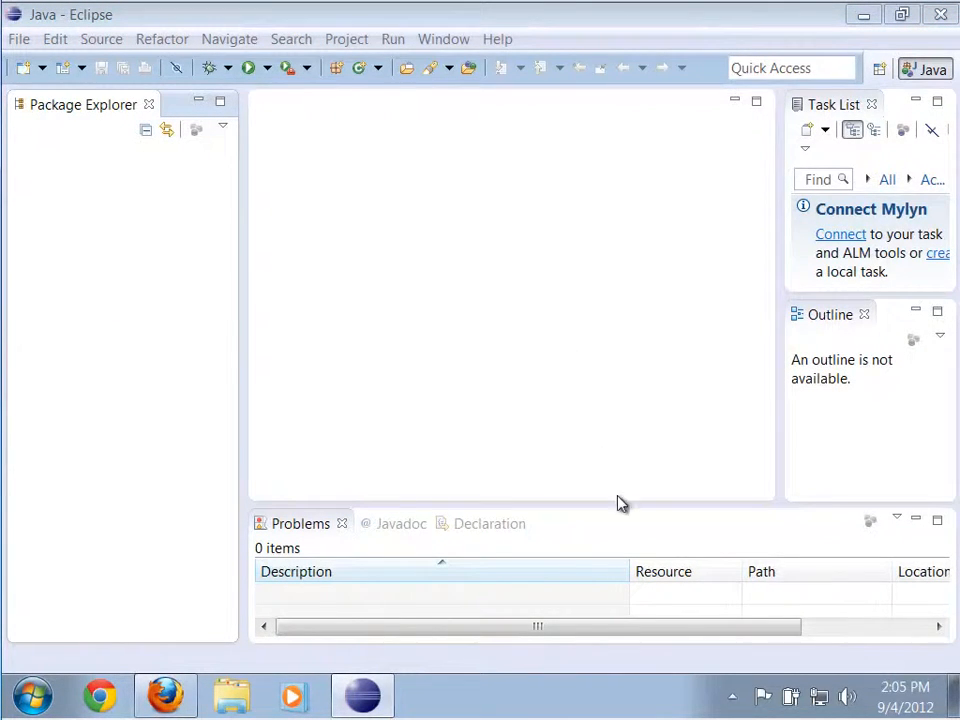
drag(627, 505, 626, 464)
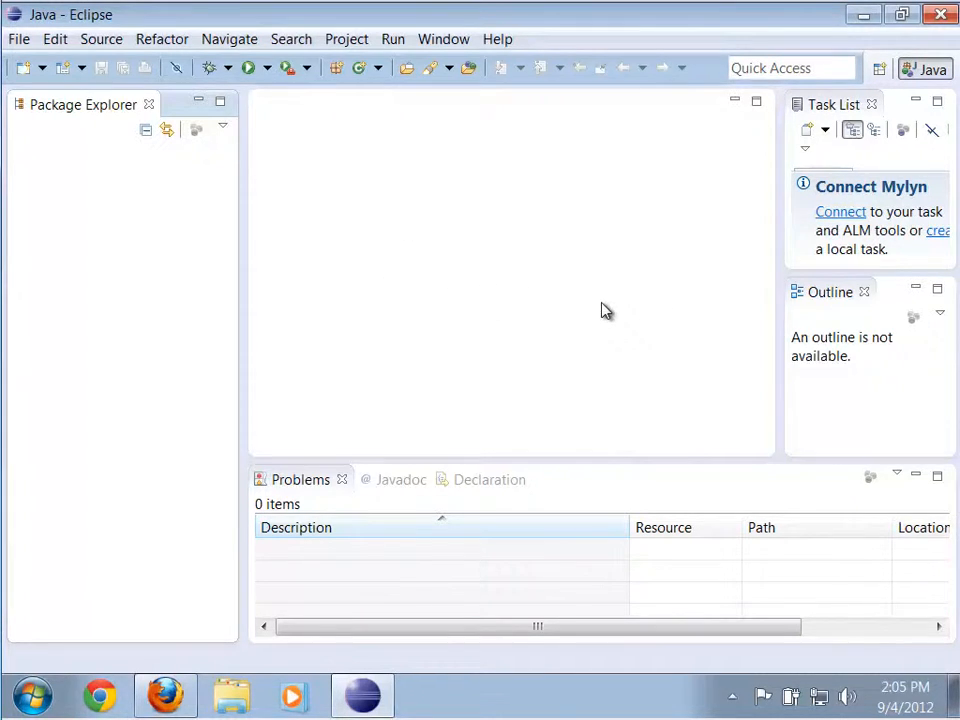
Open the installation of new software and begin adding a repository named ADT.
click(497, 40)
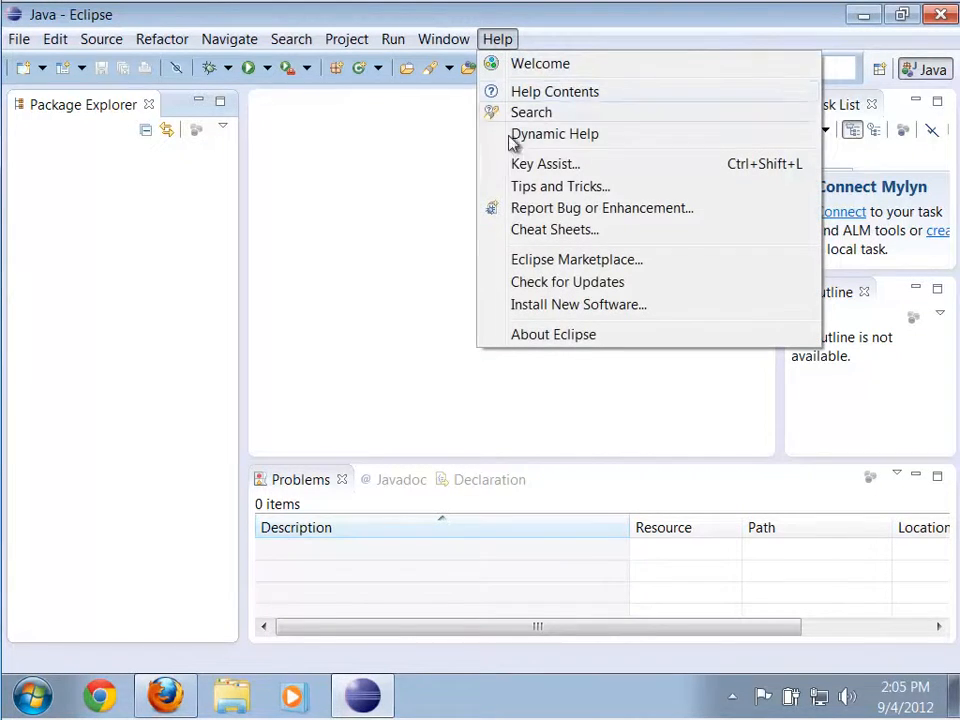
click(538, 306)
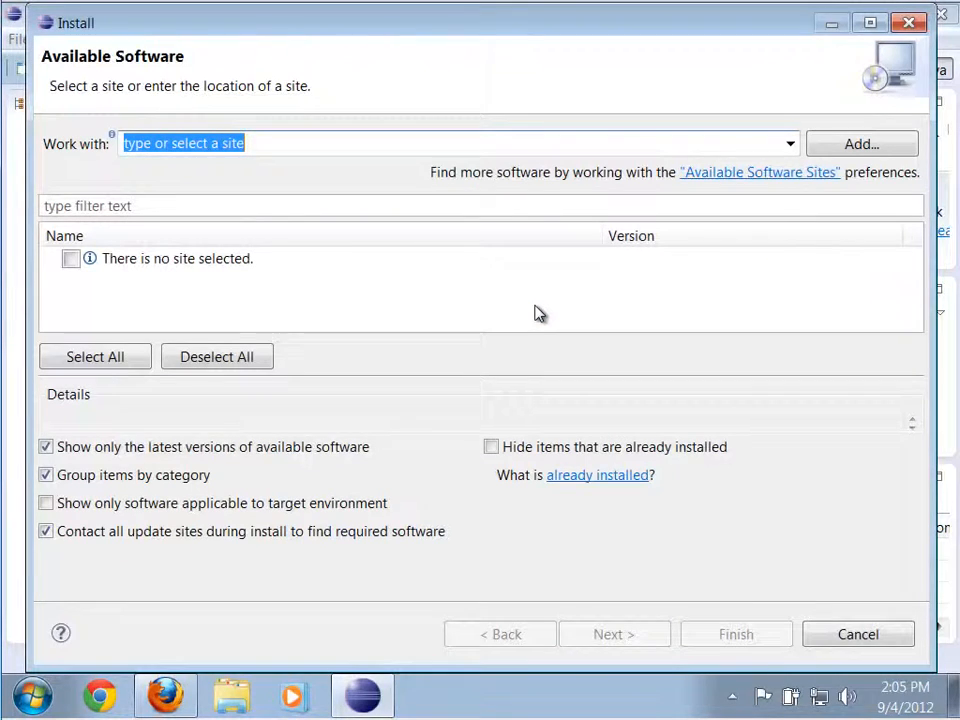
click(896, 150)
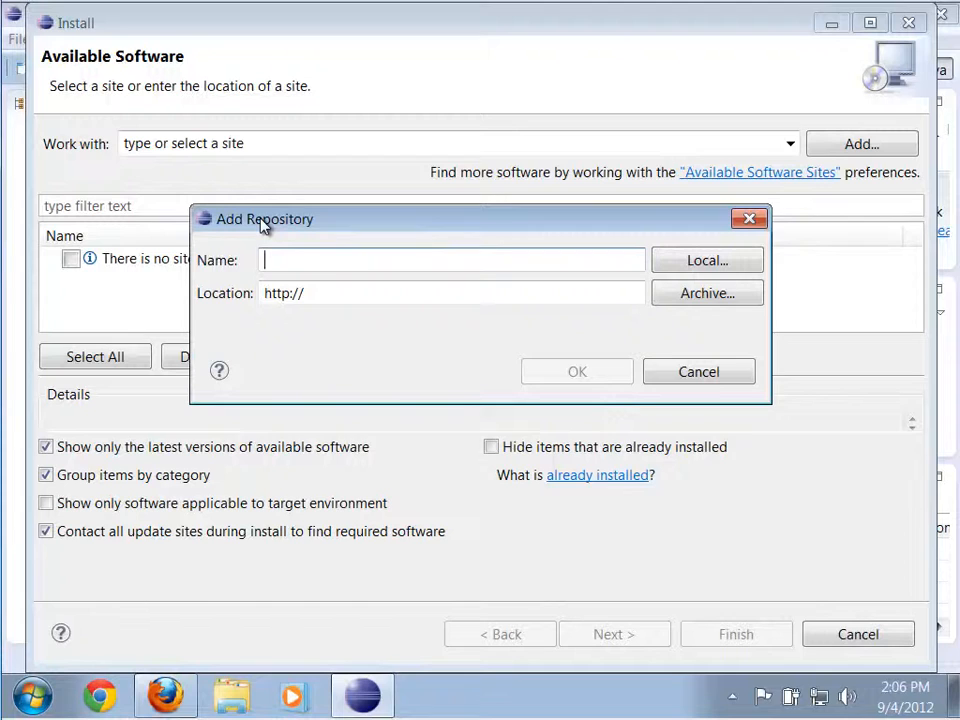
text(ADT)
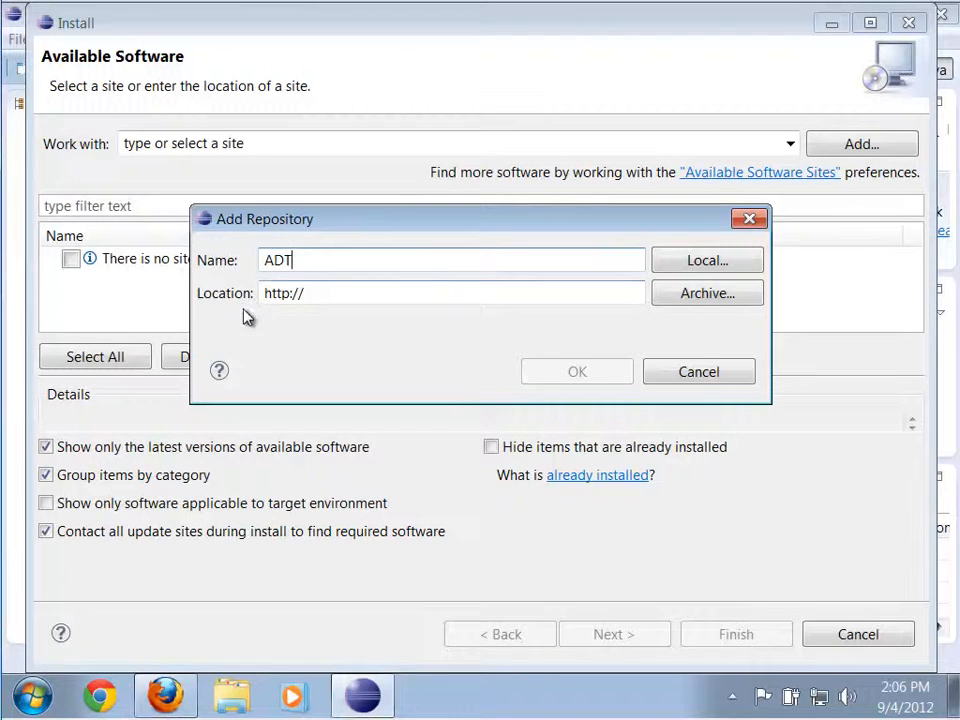
Switch to Firefox and copy the Eclipse plugin repository URL given at the end of the Android SDK Installation page.
click(165, 695)
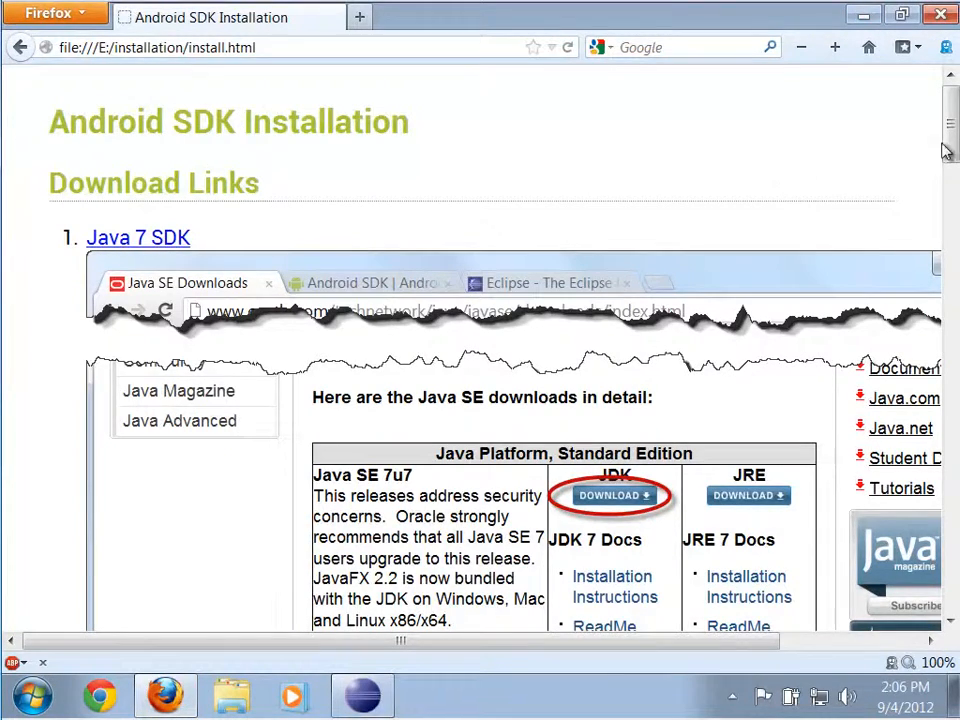
drag(945, 150, 917, 604)
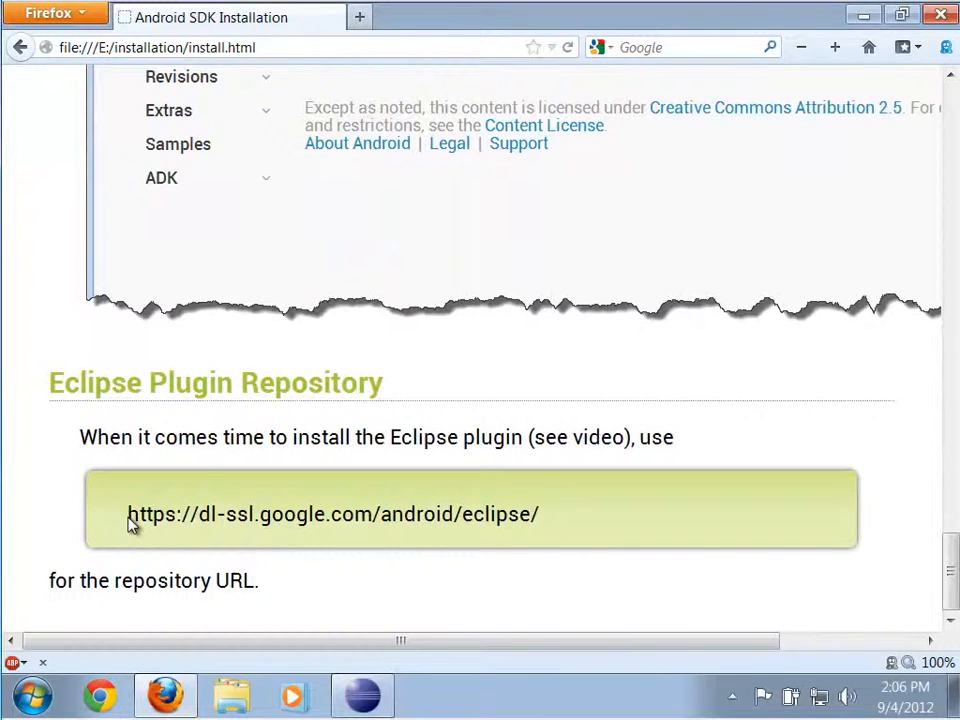
drag(129, 523, 546, 531)
right_click(522, 515)
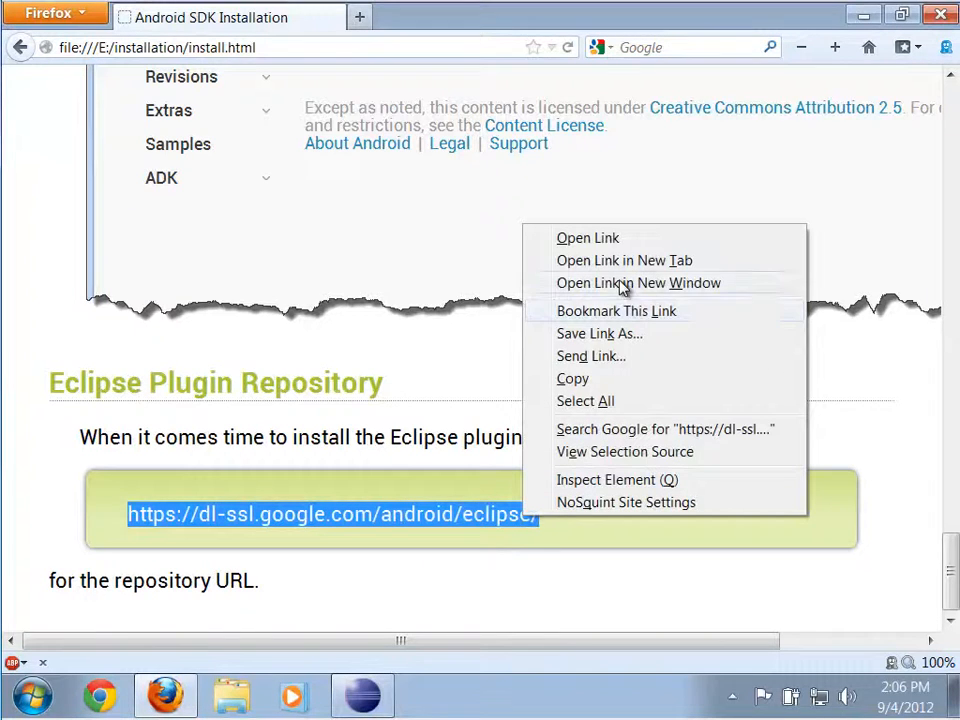
click(590, 382)
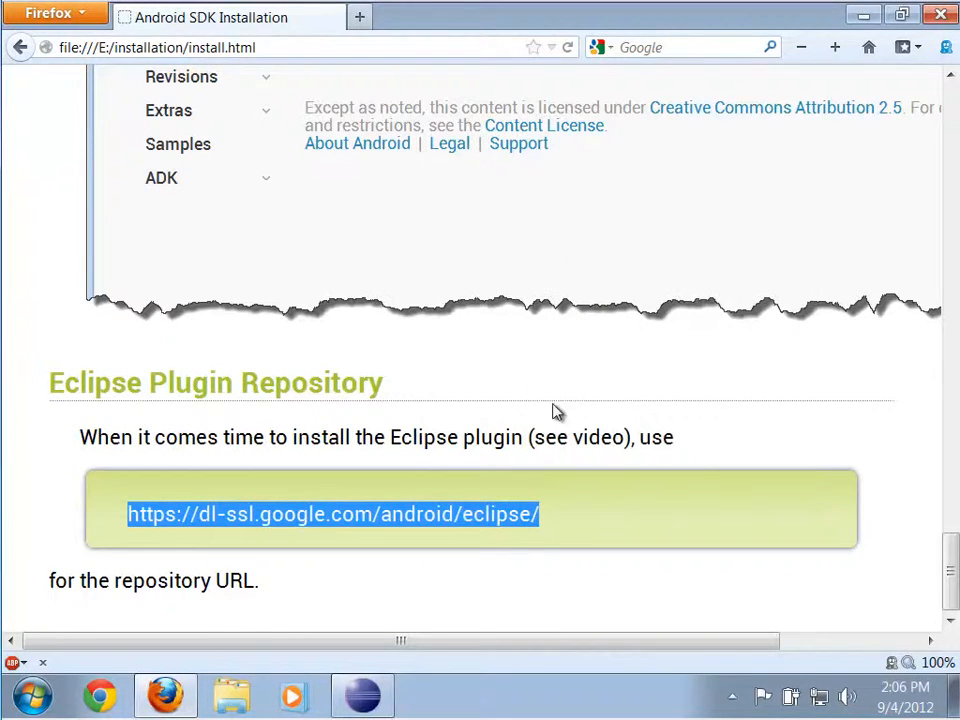
click(360, 694)
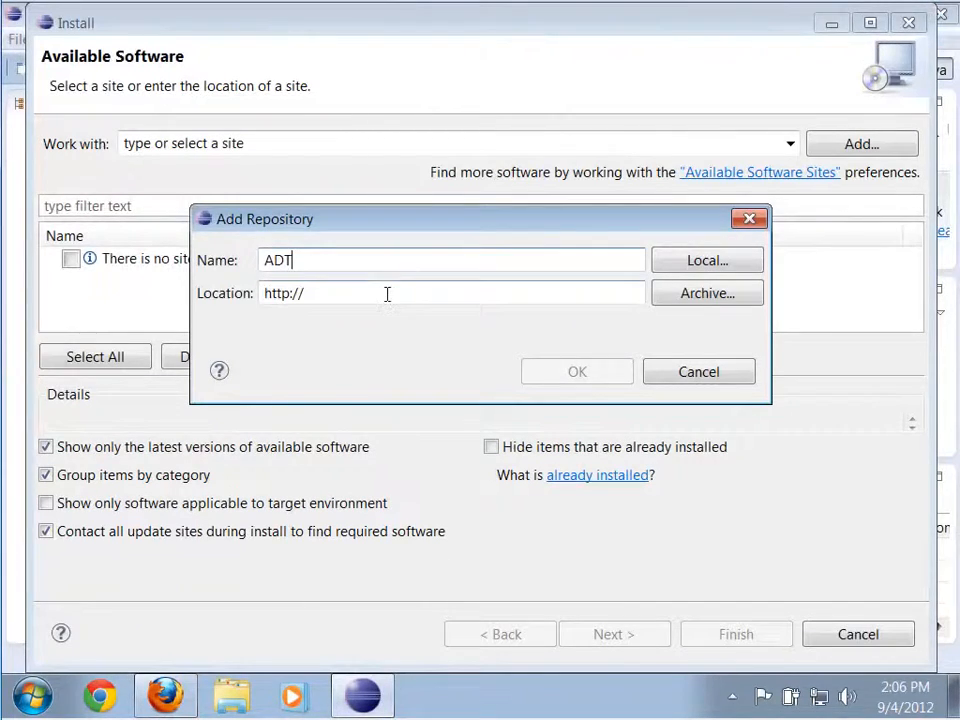
drag(387, 294, 214, 293)
right_click(340, 294)
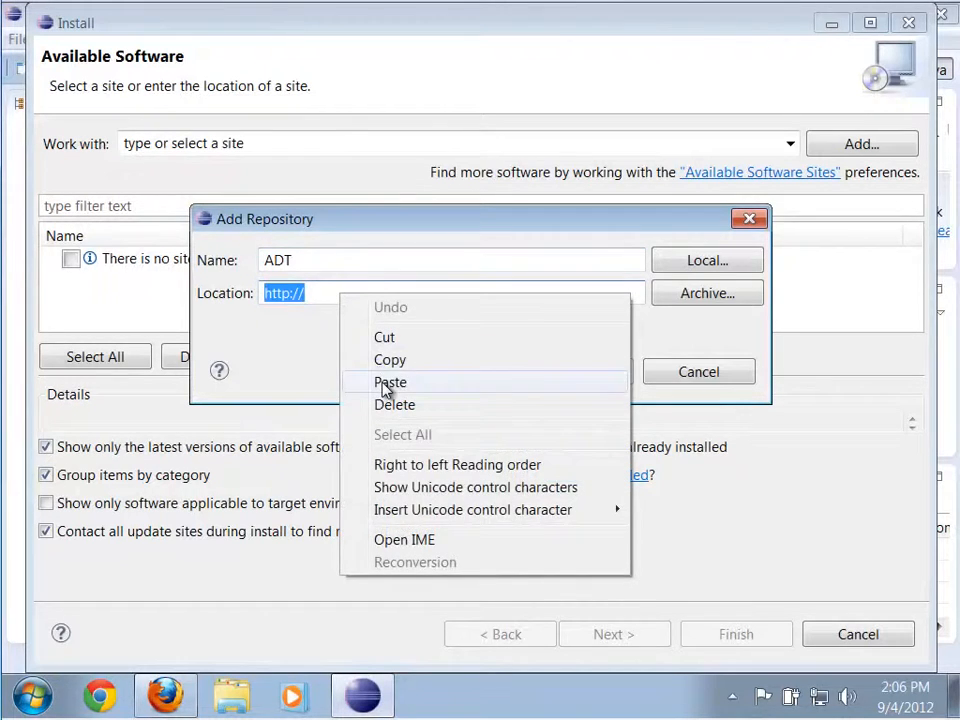
click(388, 383)
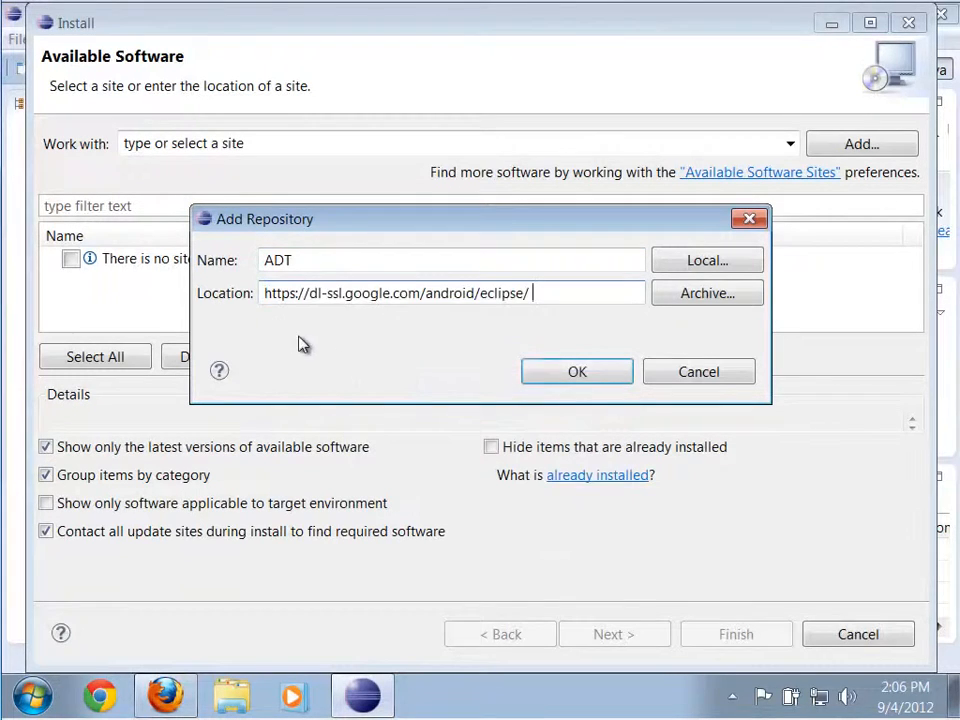
click(557, 381)
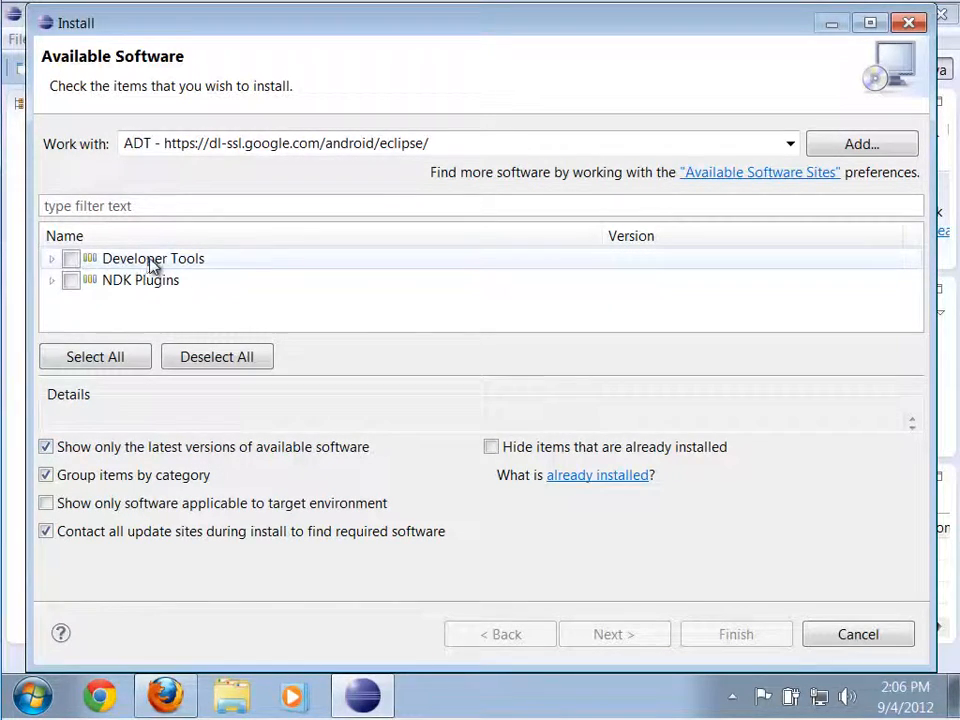
Select Developer Tools for installation, accept the license agreements and start installing the plugins.
click(71, 259)
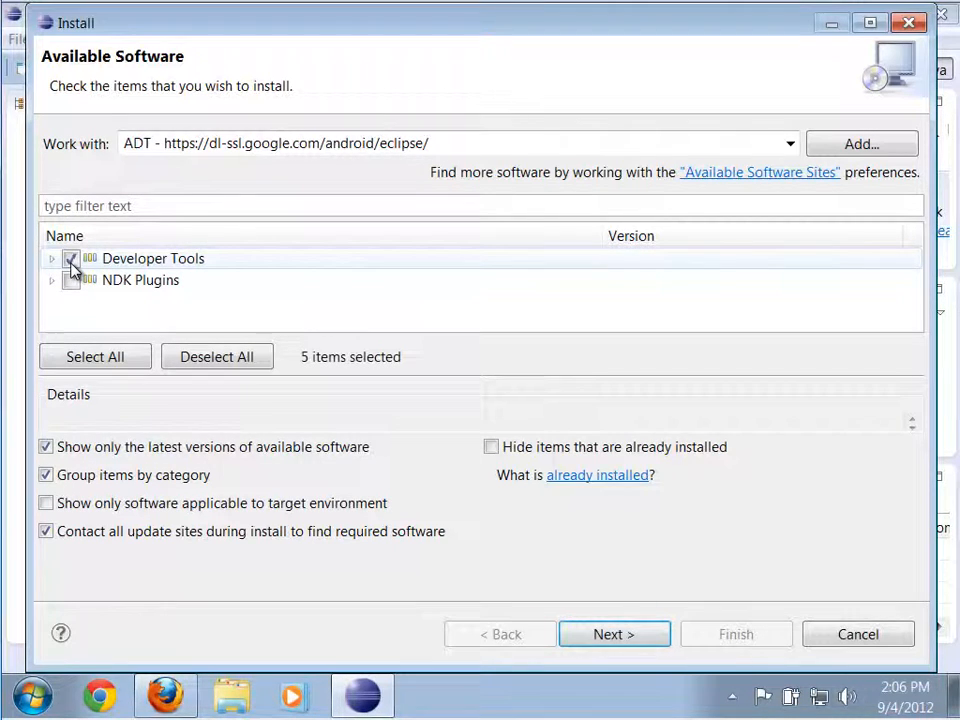
click(603, 637)
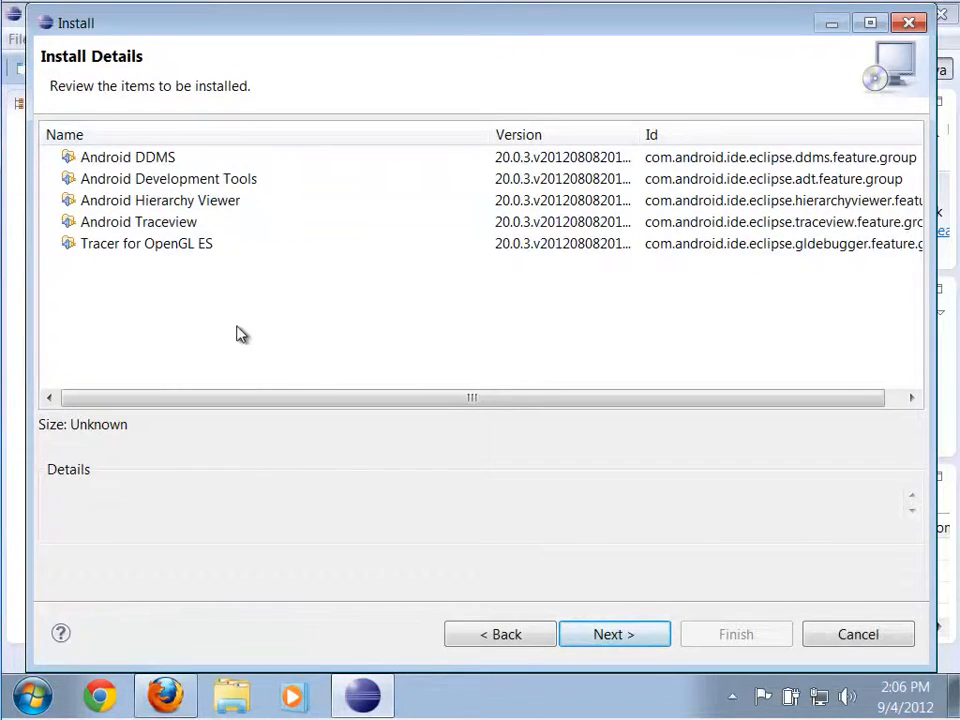
click(634, 643)
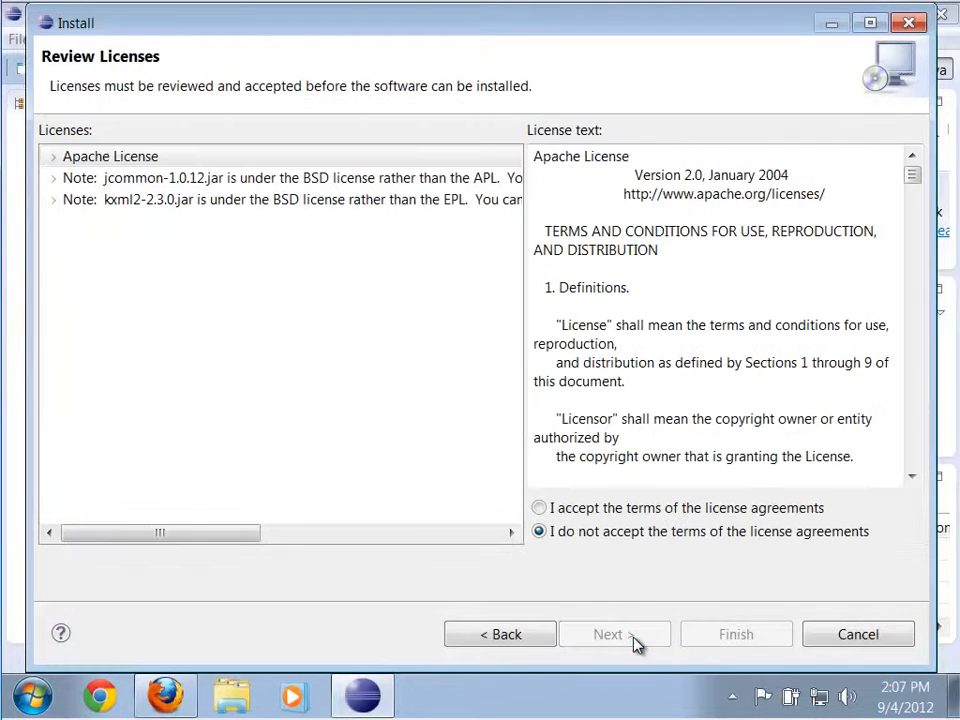
click(579, 509)
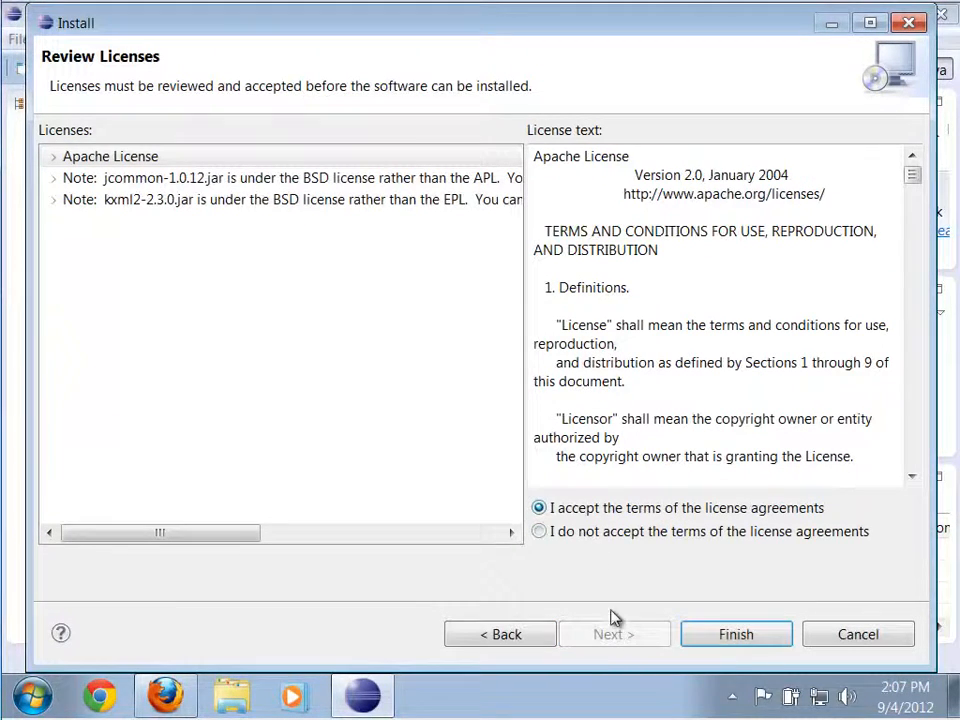
click(733, 636)
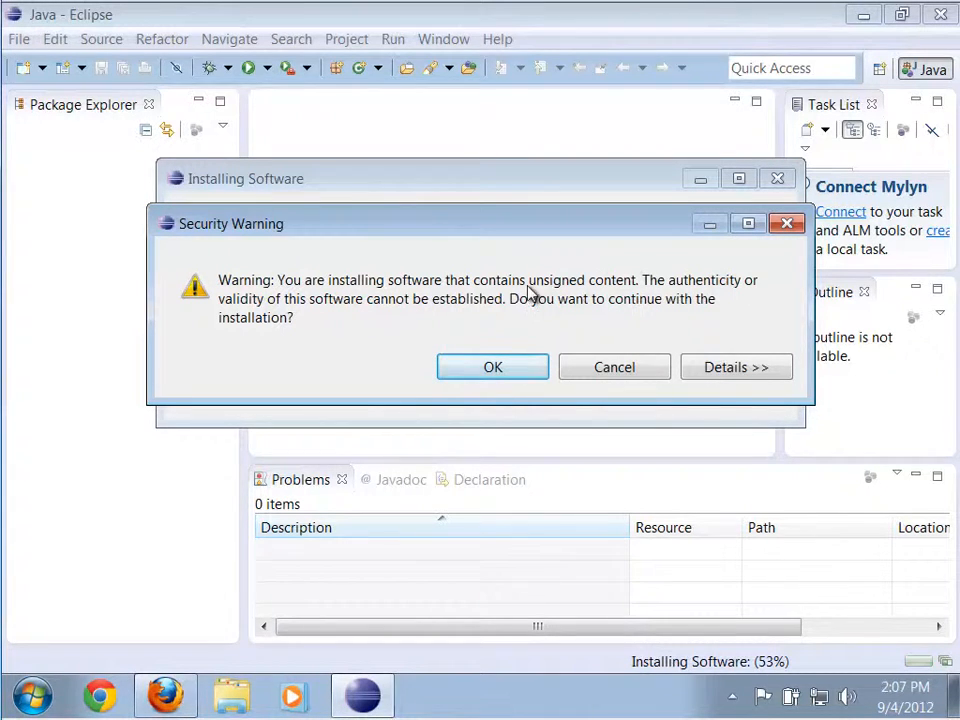
Allow the unsigned content to be installed, restart Eclipse and reopen it with the default workspace folder.
click(497, 368)
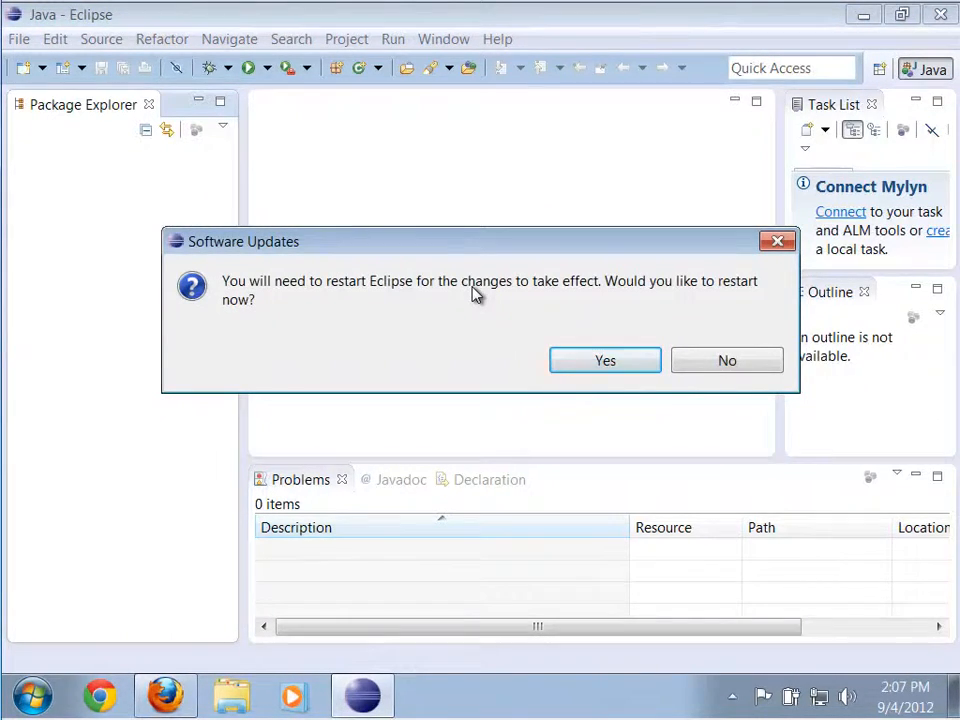
click(604, 364)
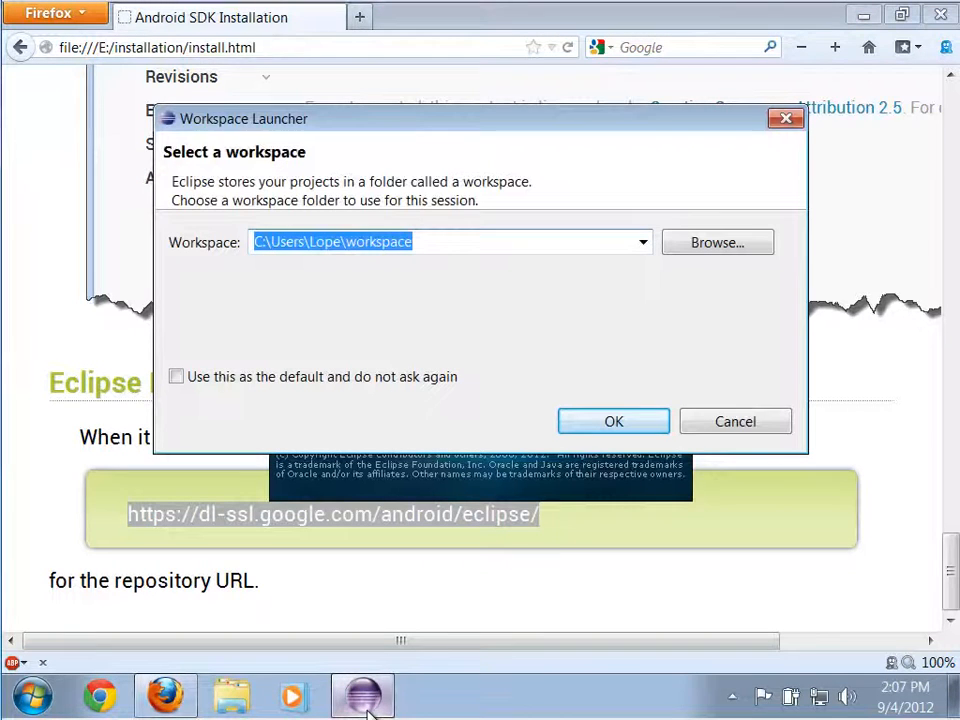
click(619, 424)
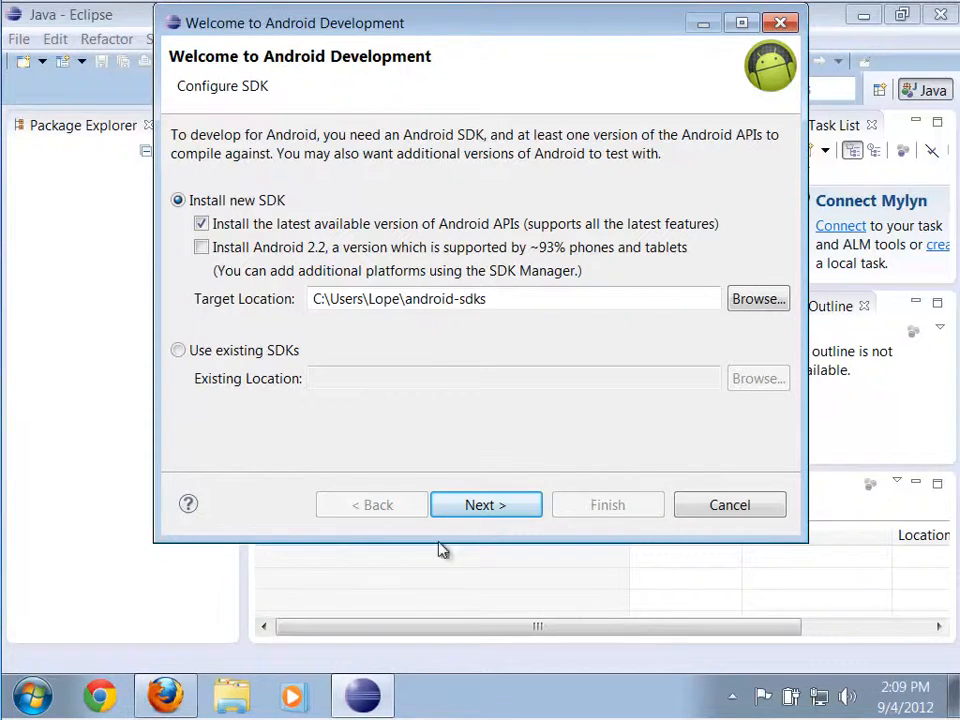
Choose to use existing SDKs and set their location to the AppData\Local\Android\android-sdk folder inside the user's home folder.
click(178, 352)
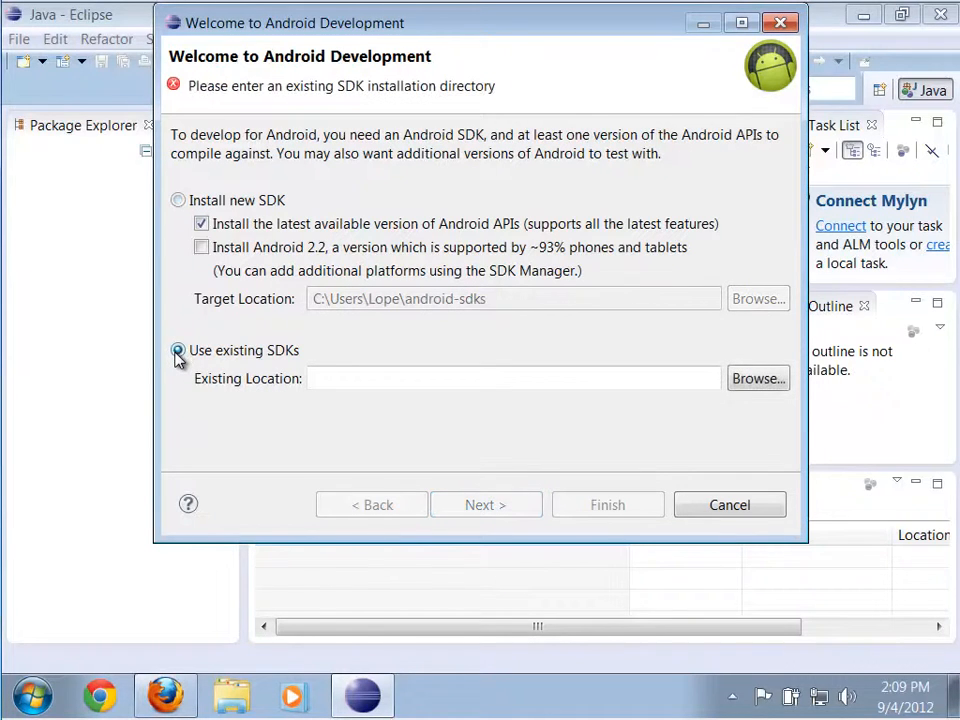
click(755, 385)
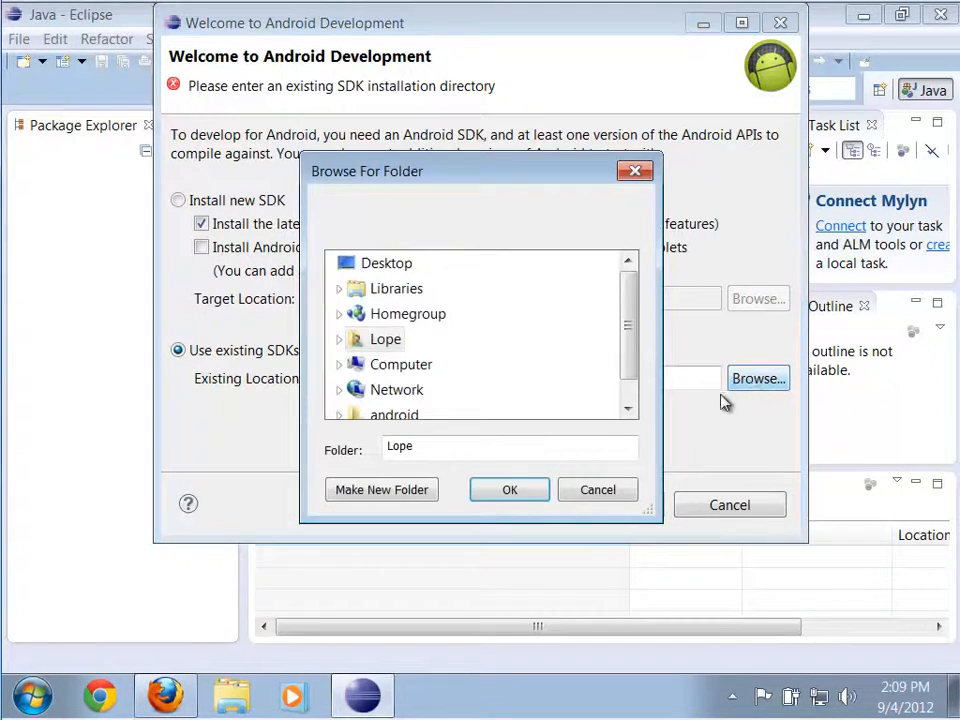
click(339, 341)
drag(626, 296, 626, 302)
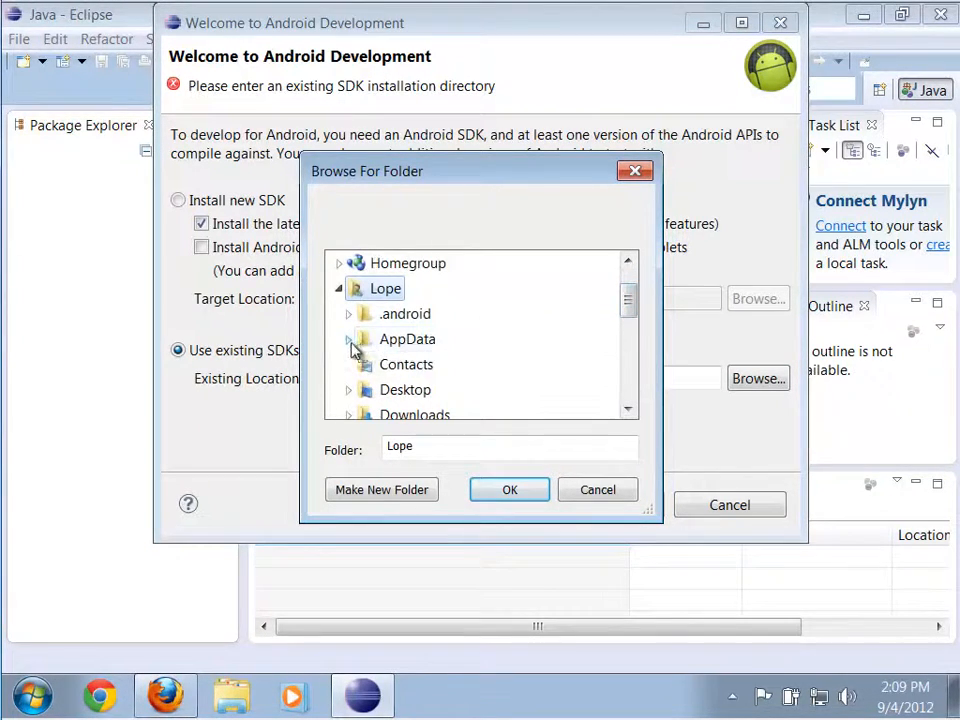
click(349, 340)
click(357, 341)
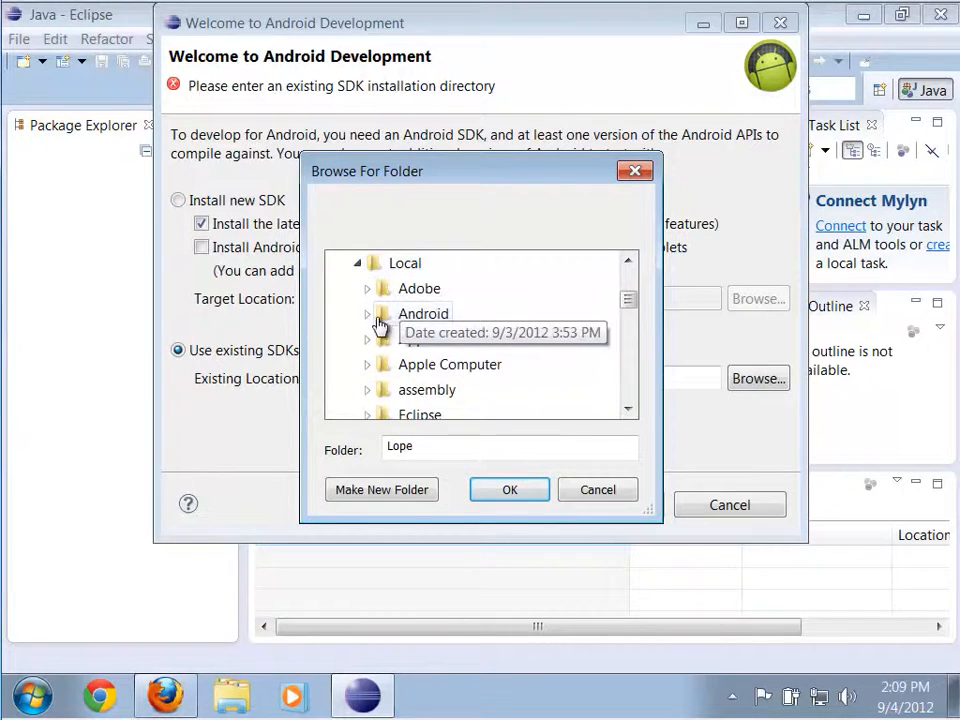
click(368, 315)
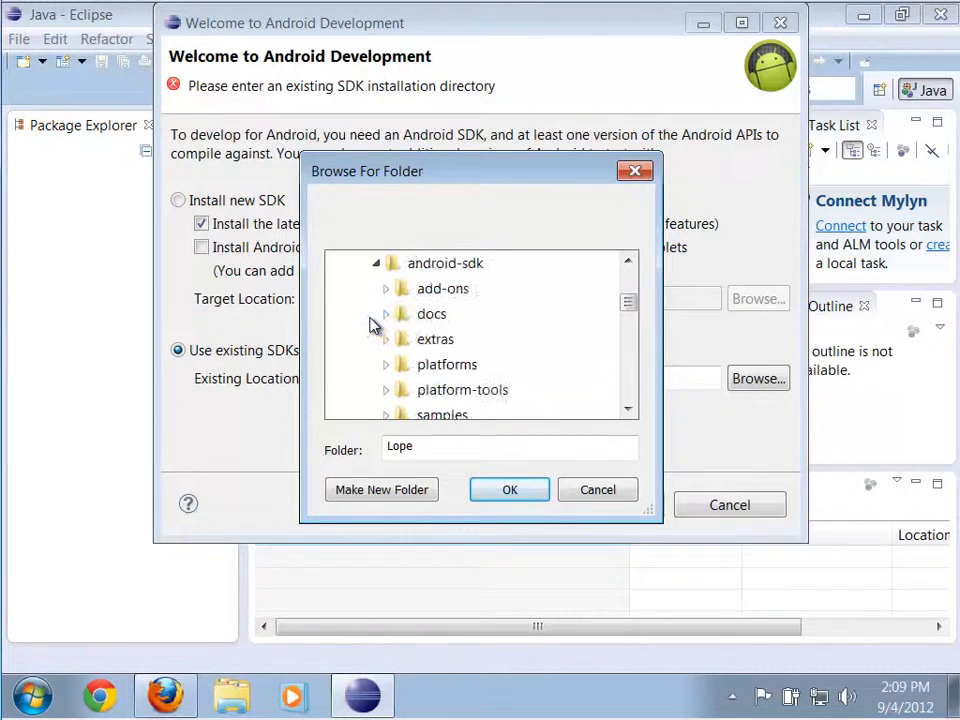
click(437, 275)
click(628, 266)
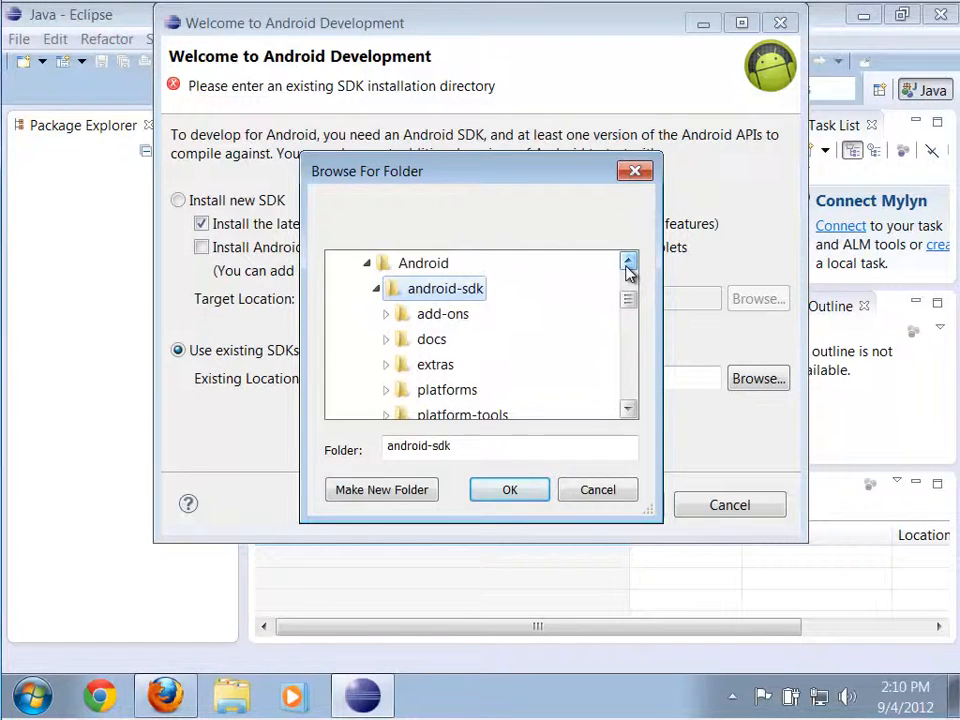
click(510, 490)
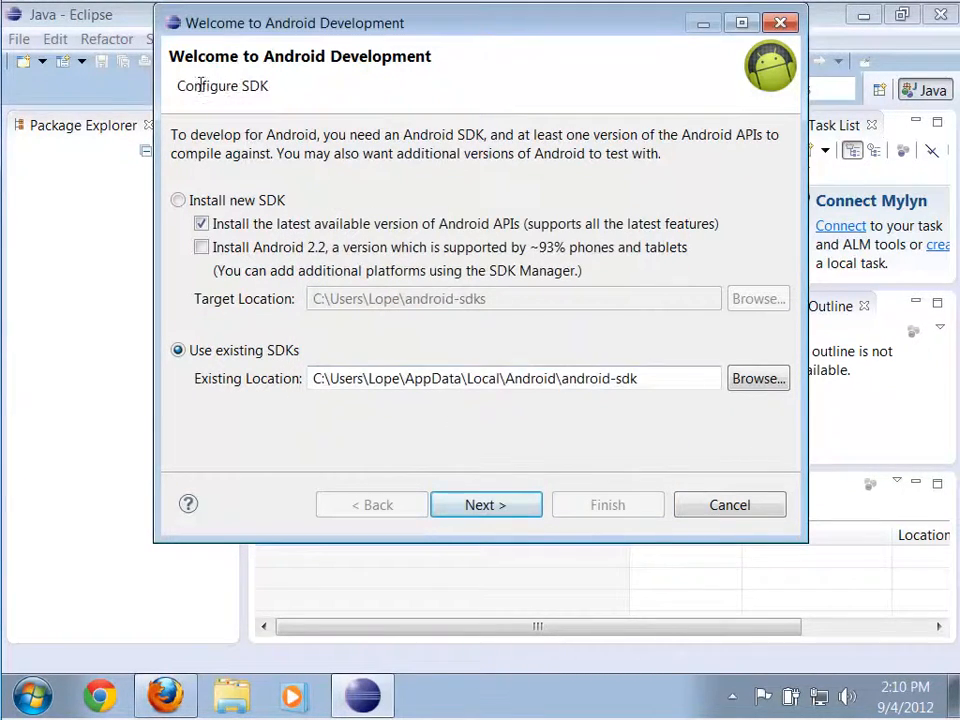
Decline sending usage statistics to Google and finish the Android development setup.
click(493, 510)
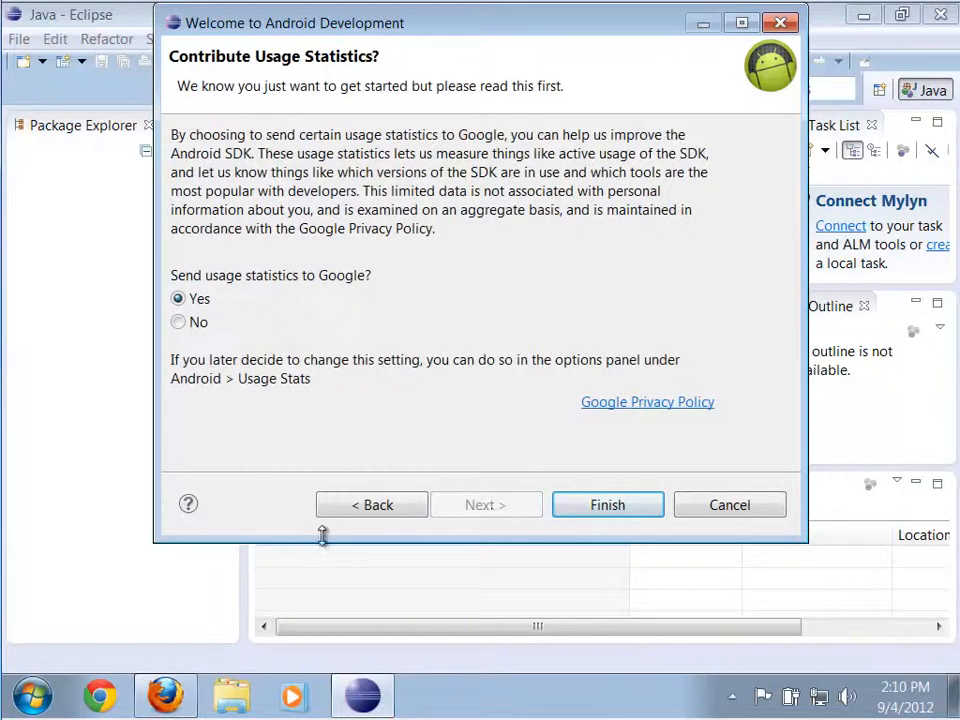
click(179, 324)
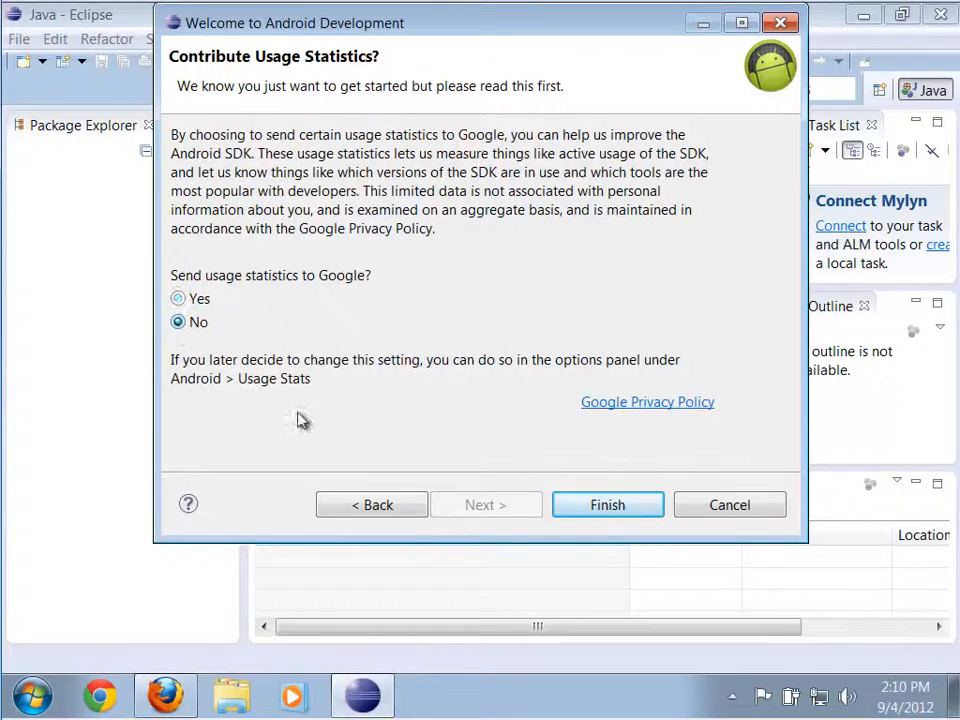
click(606, 507)
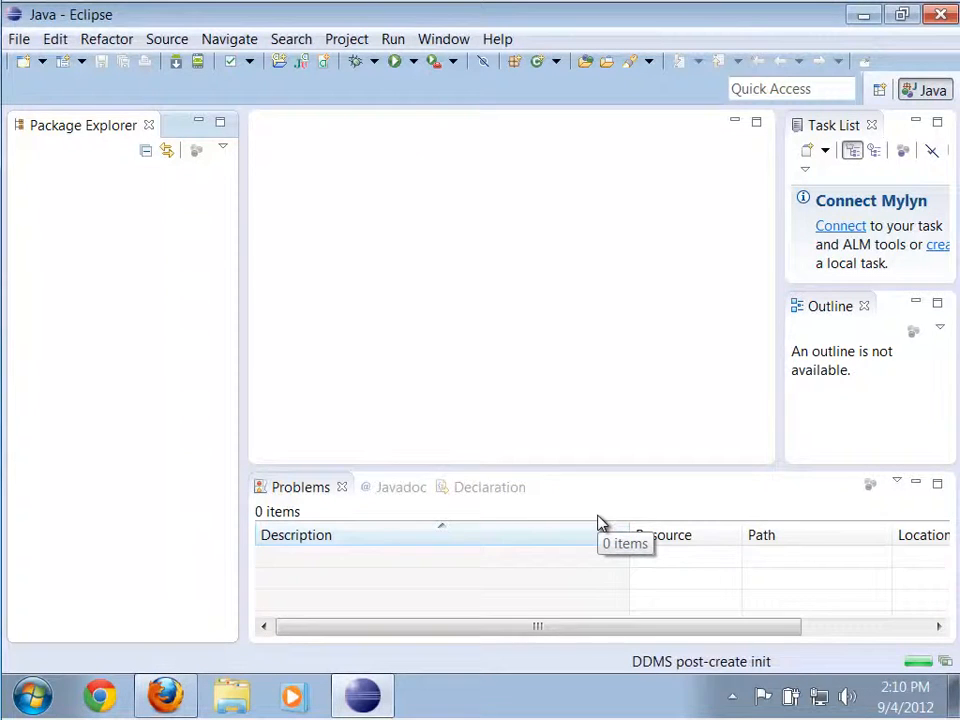